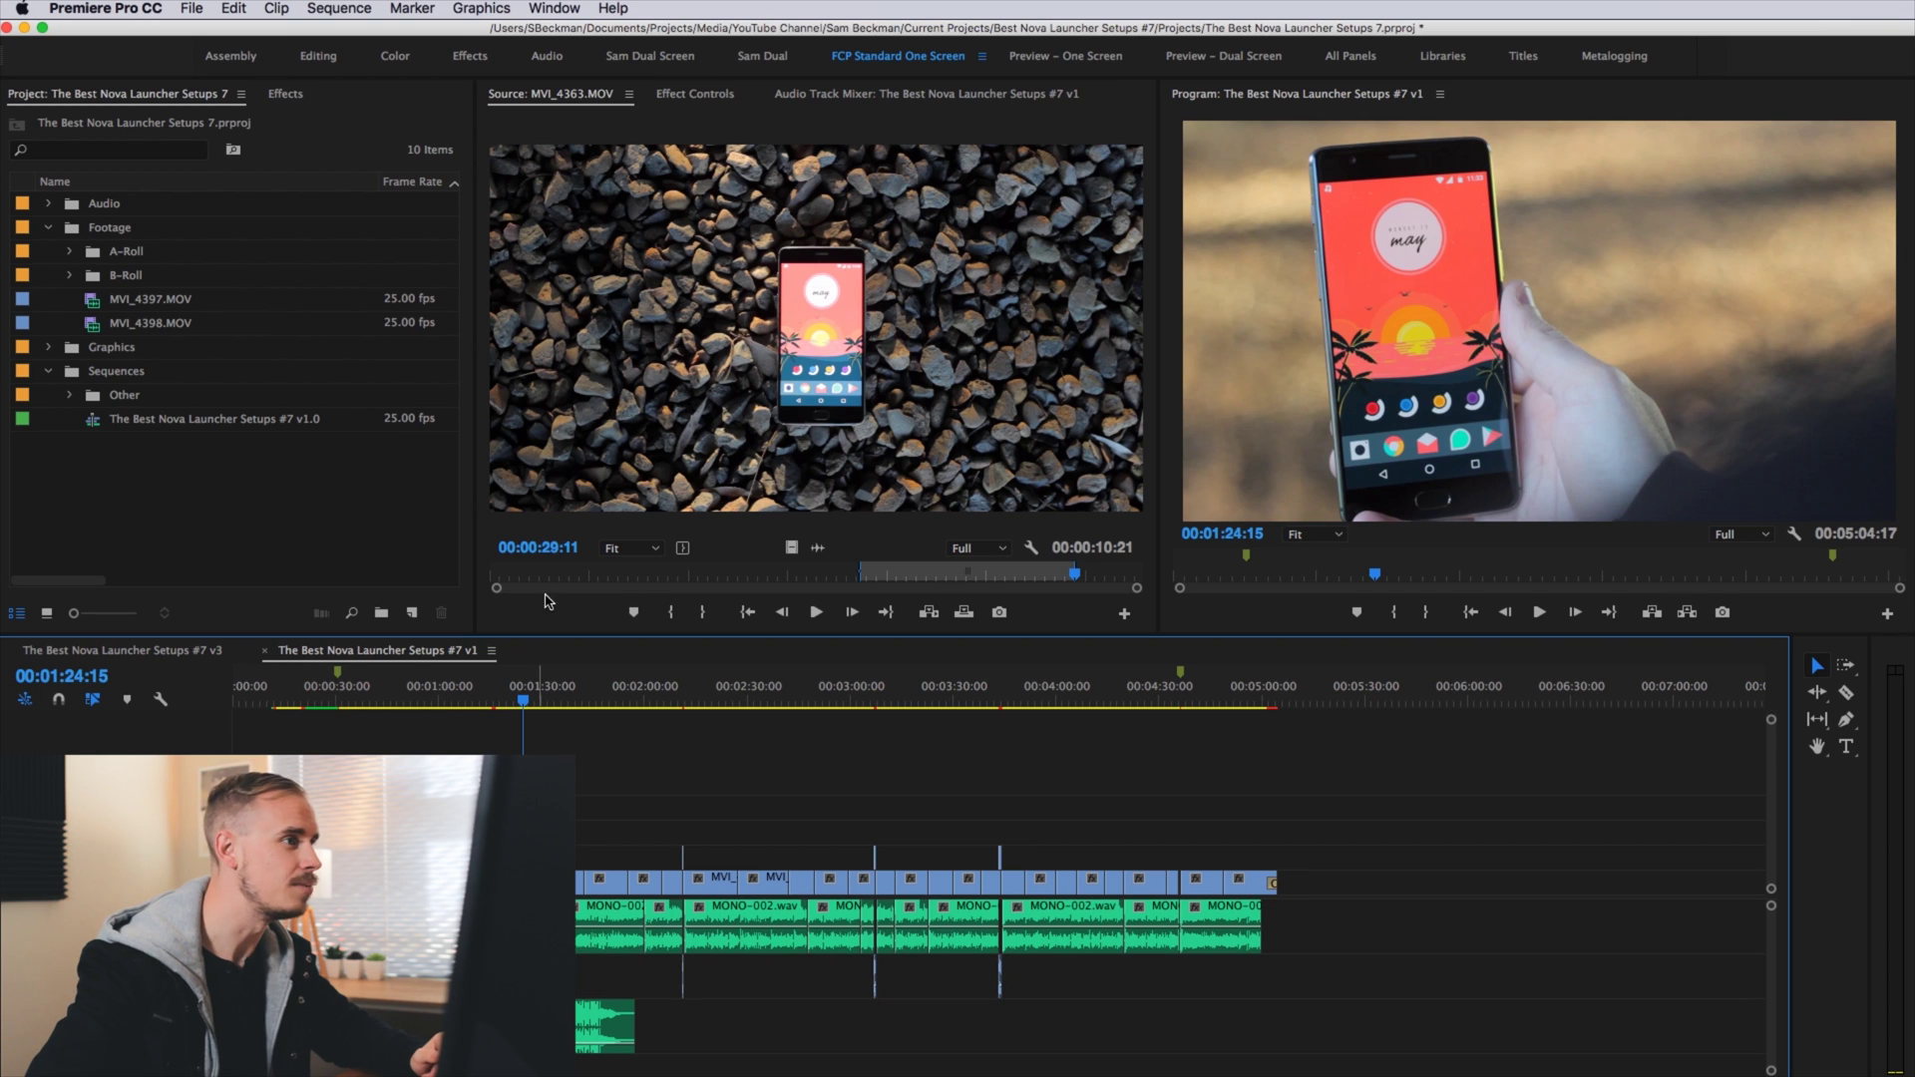
Find the Sharpen video effect by searching "sharpe" and apply it to the MVI_4338.MOV clip at the playhead
click(285, 97)
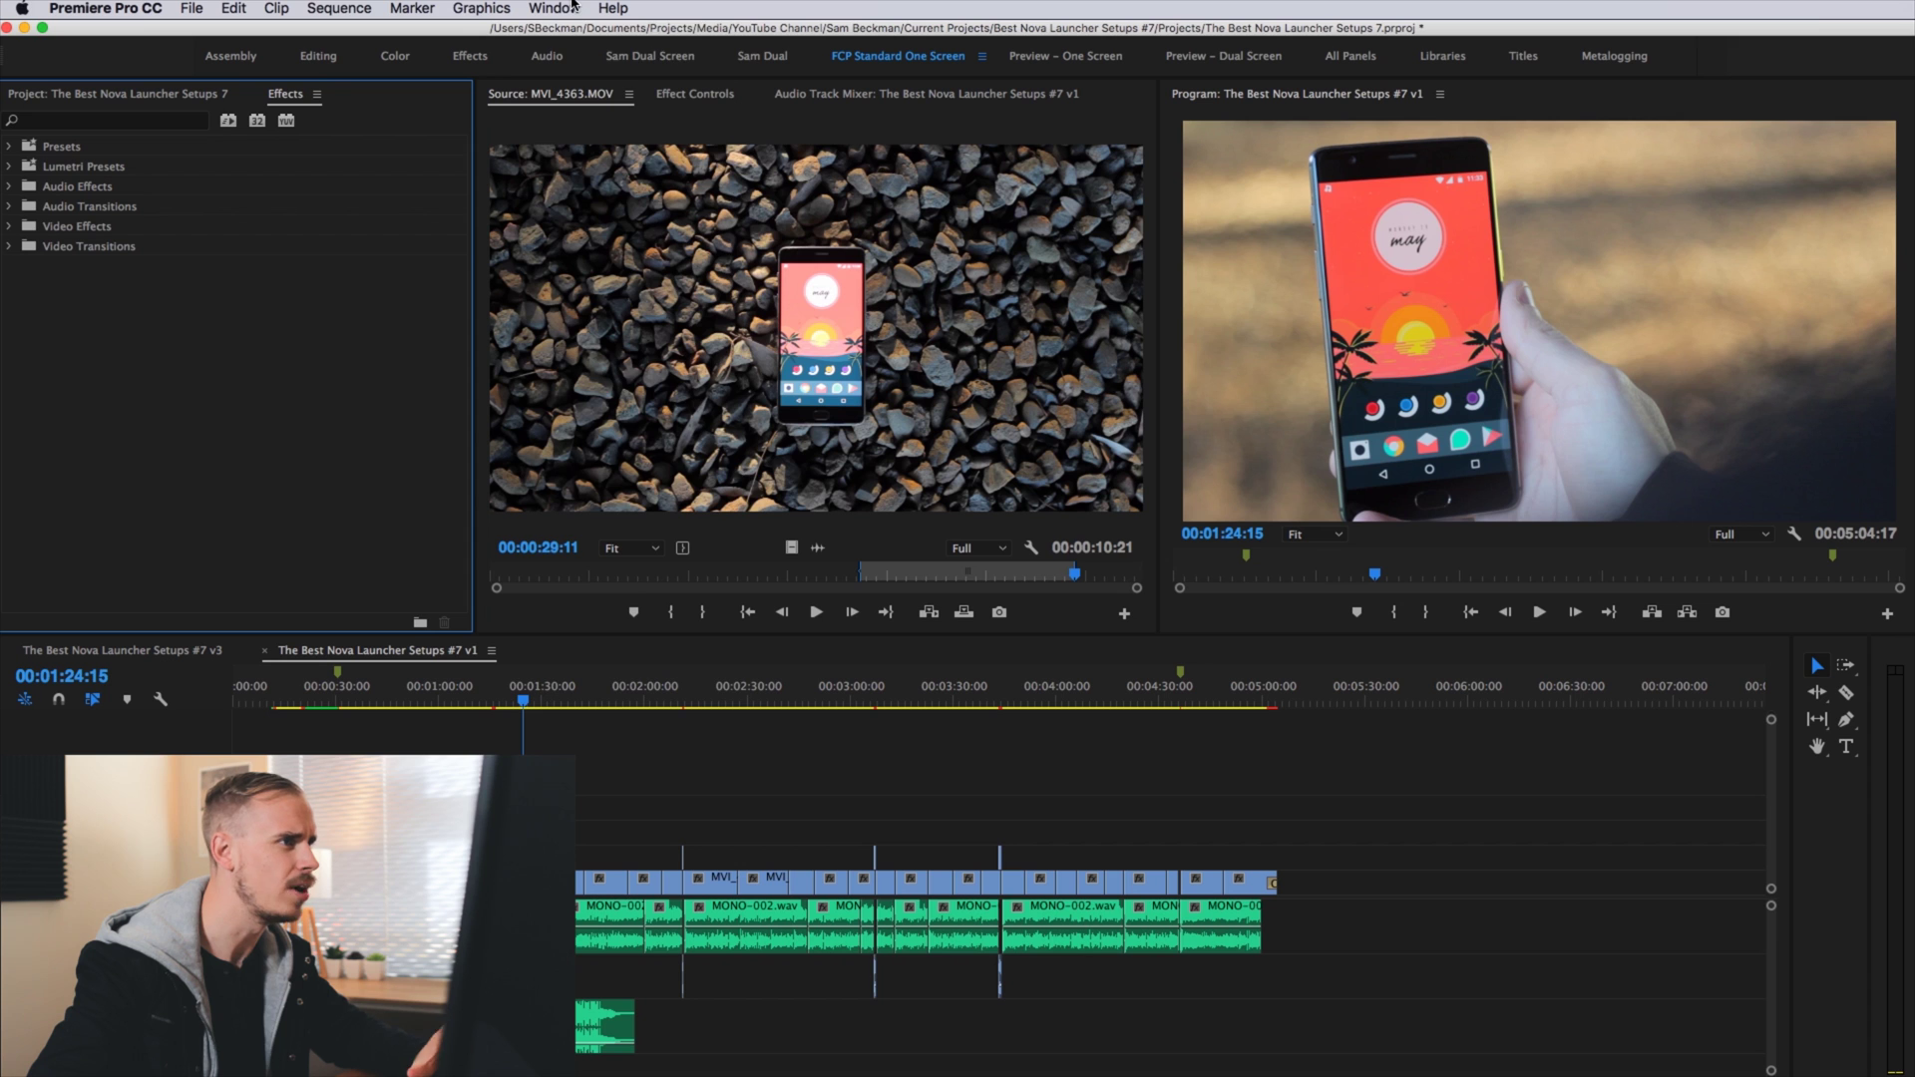
click(565, 8)
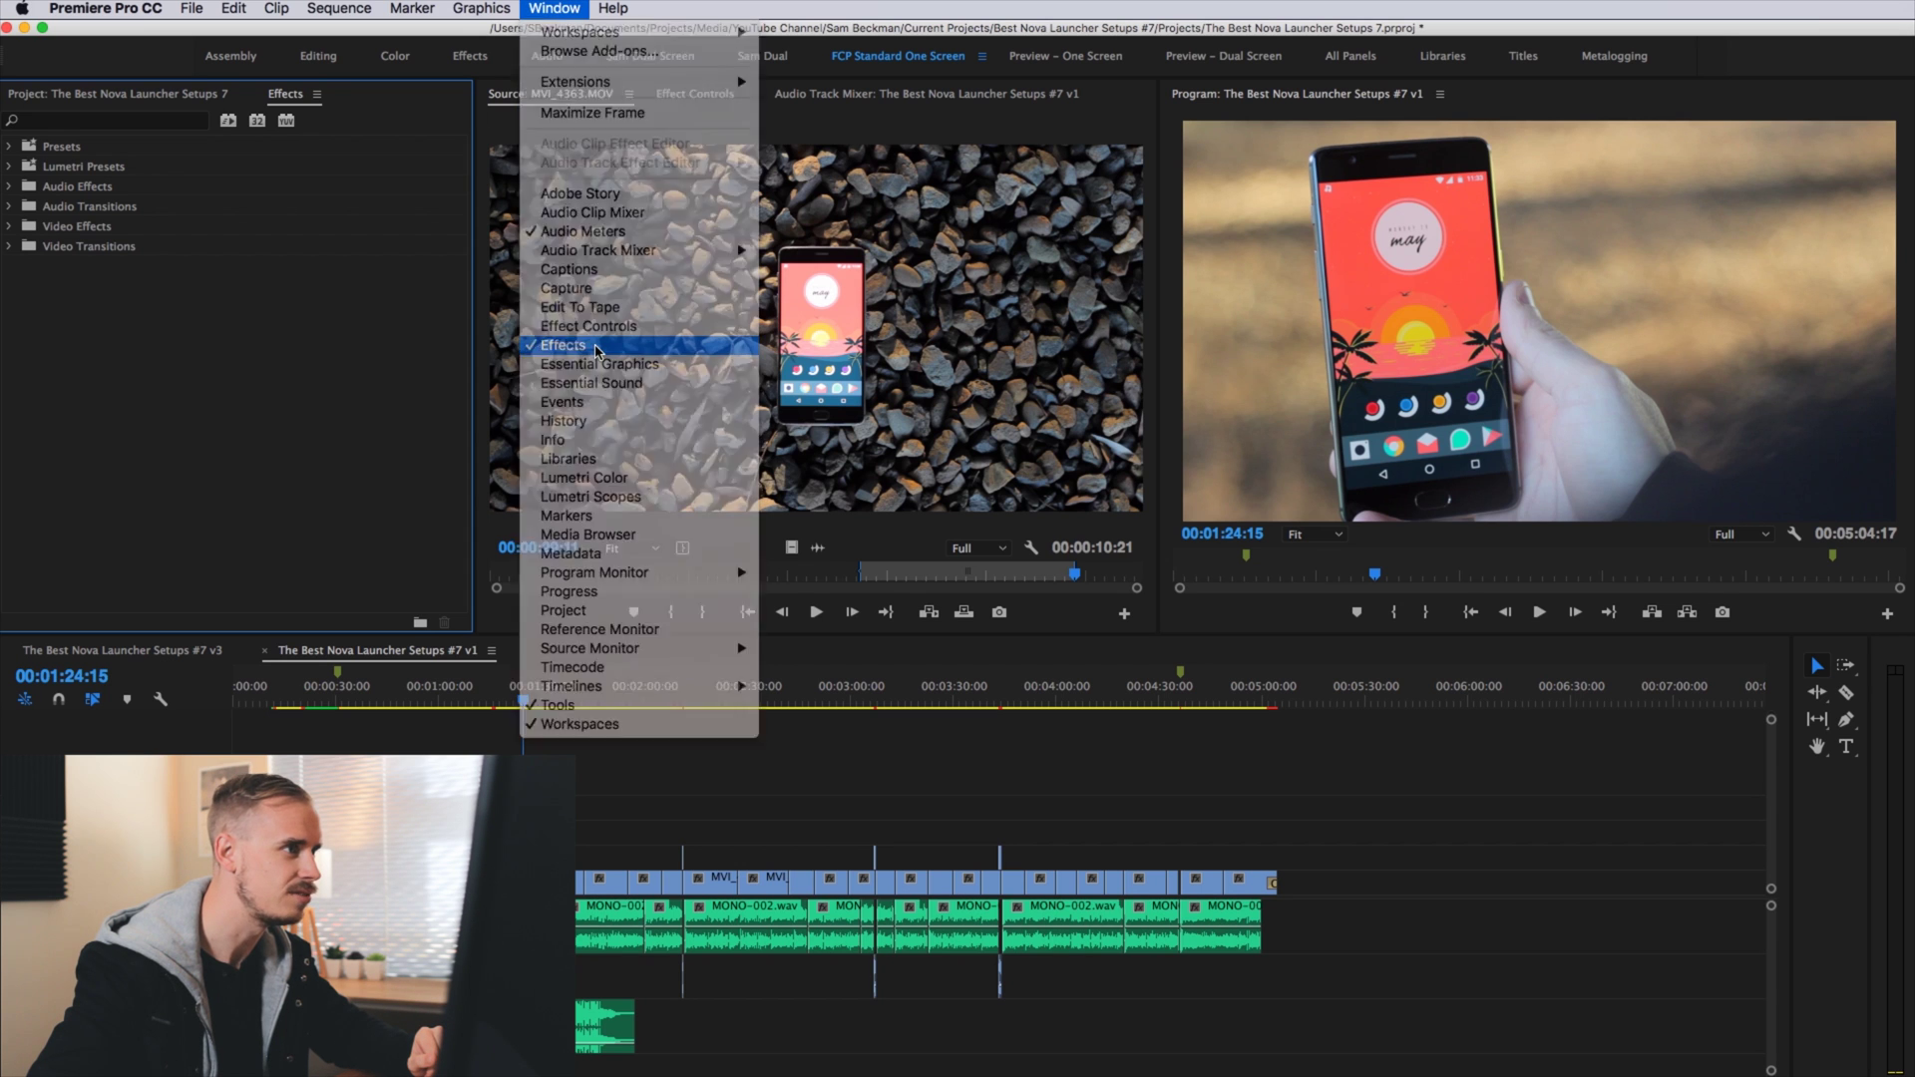
click(596, 348)
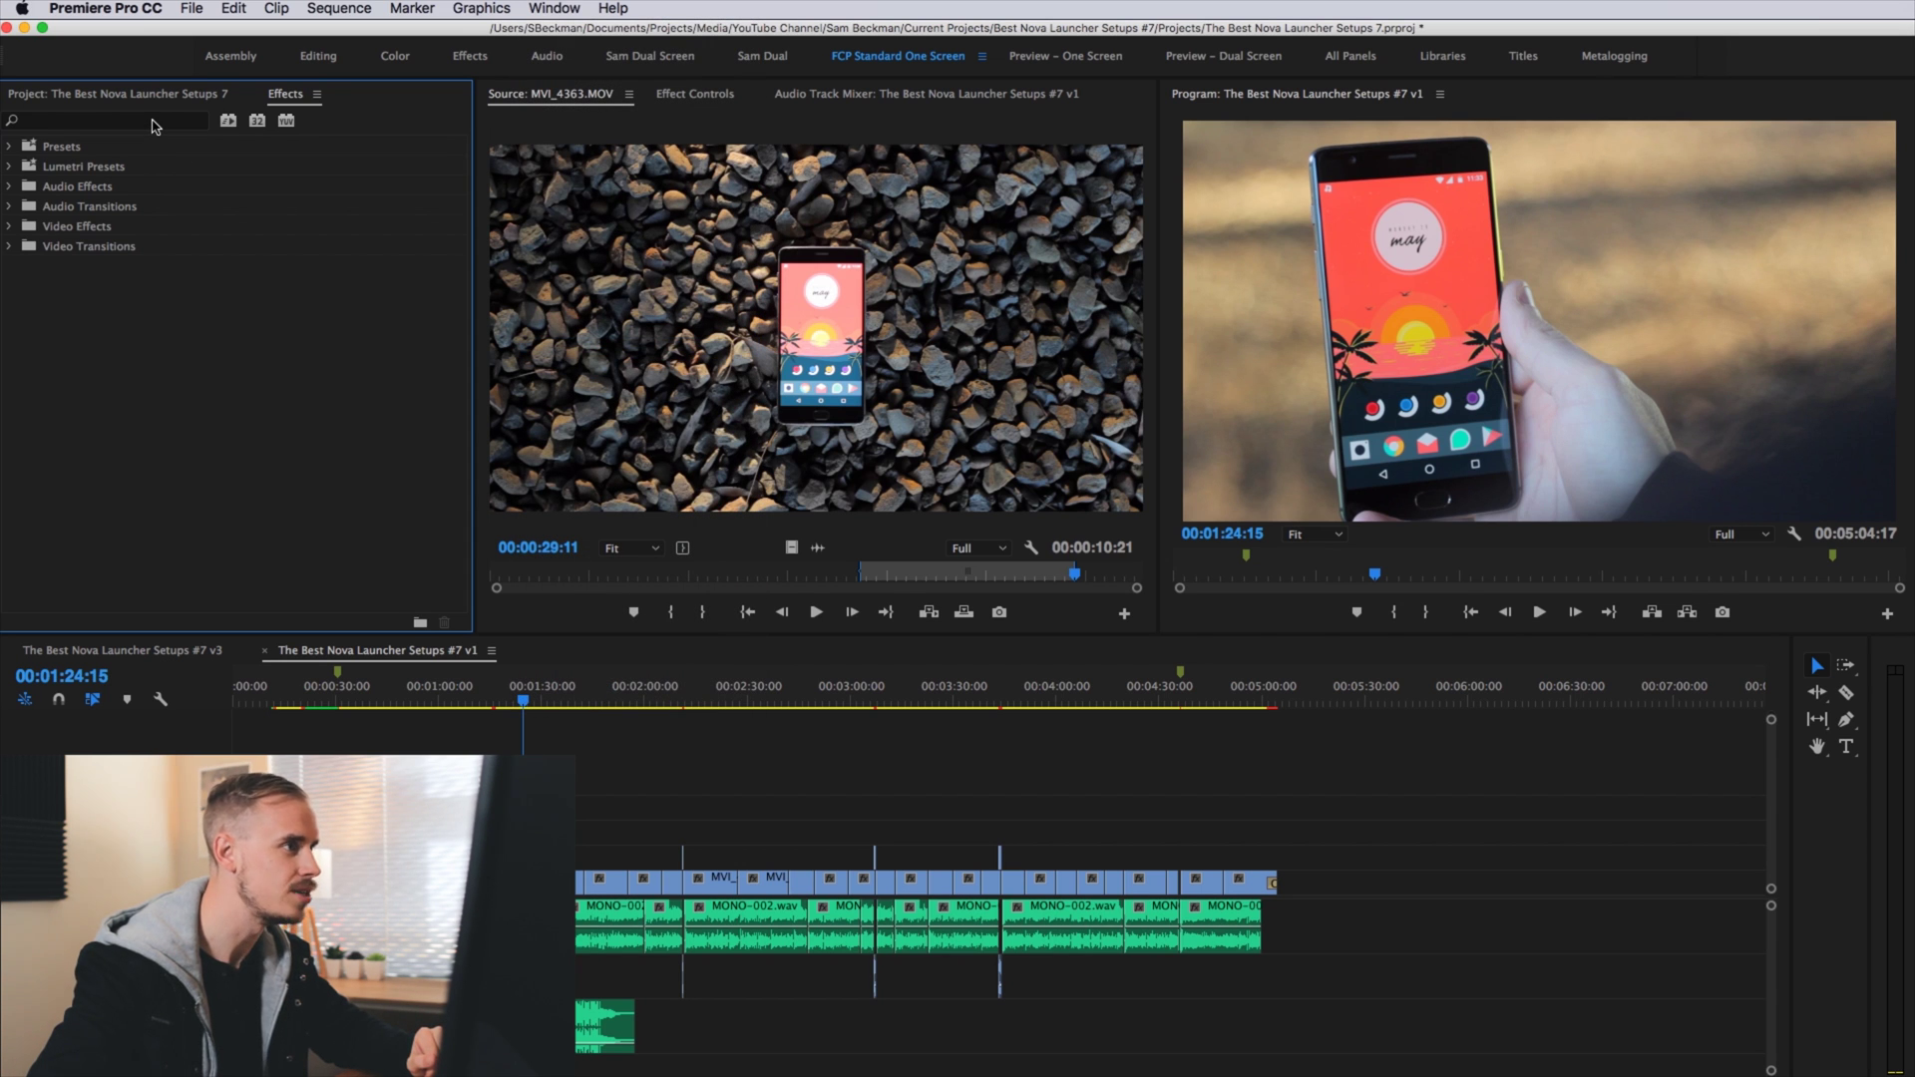
click(152, 121)
text(sharpe)
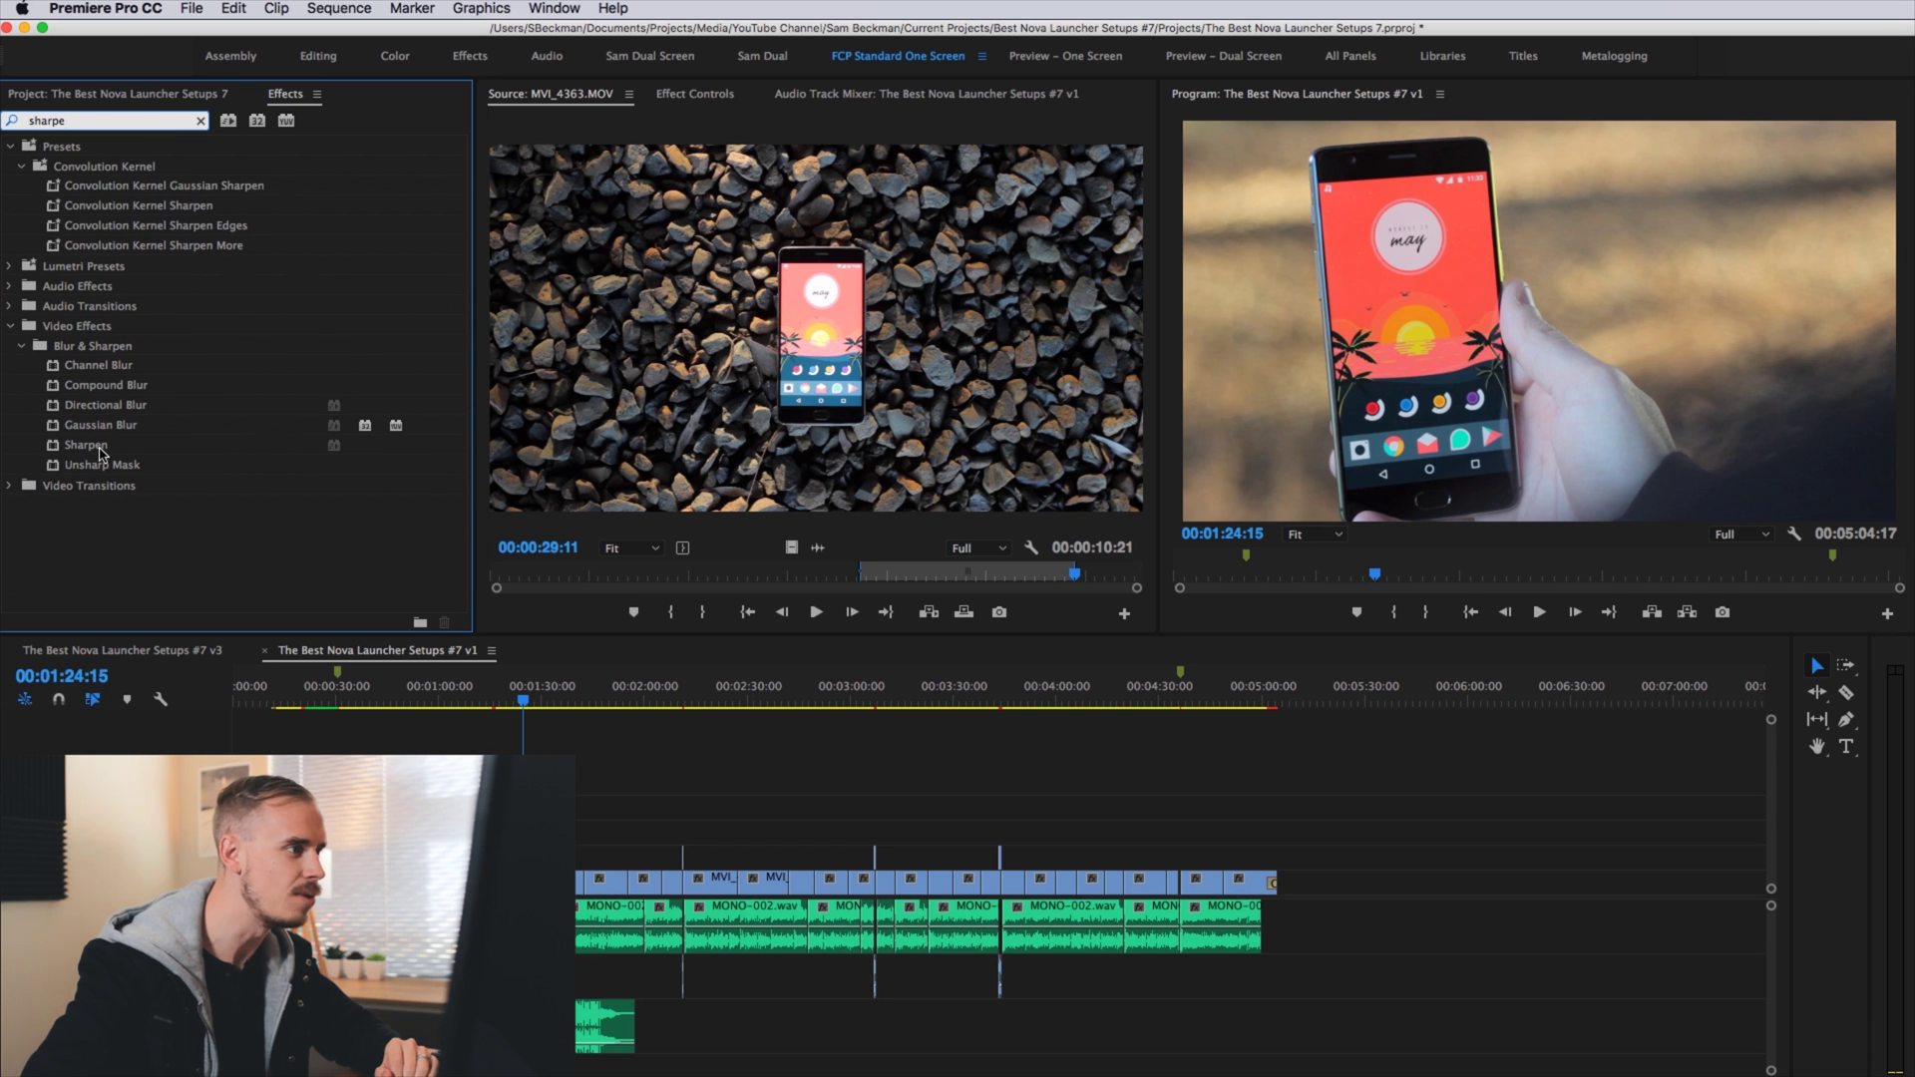
click(90, 445)
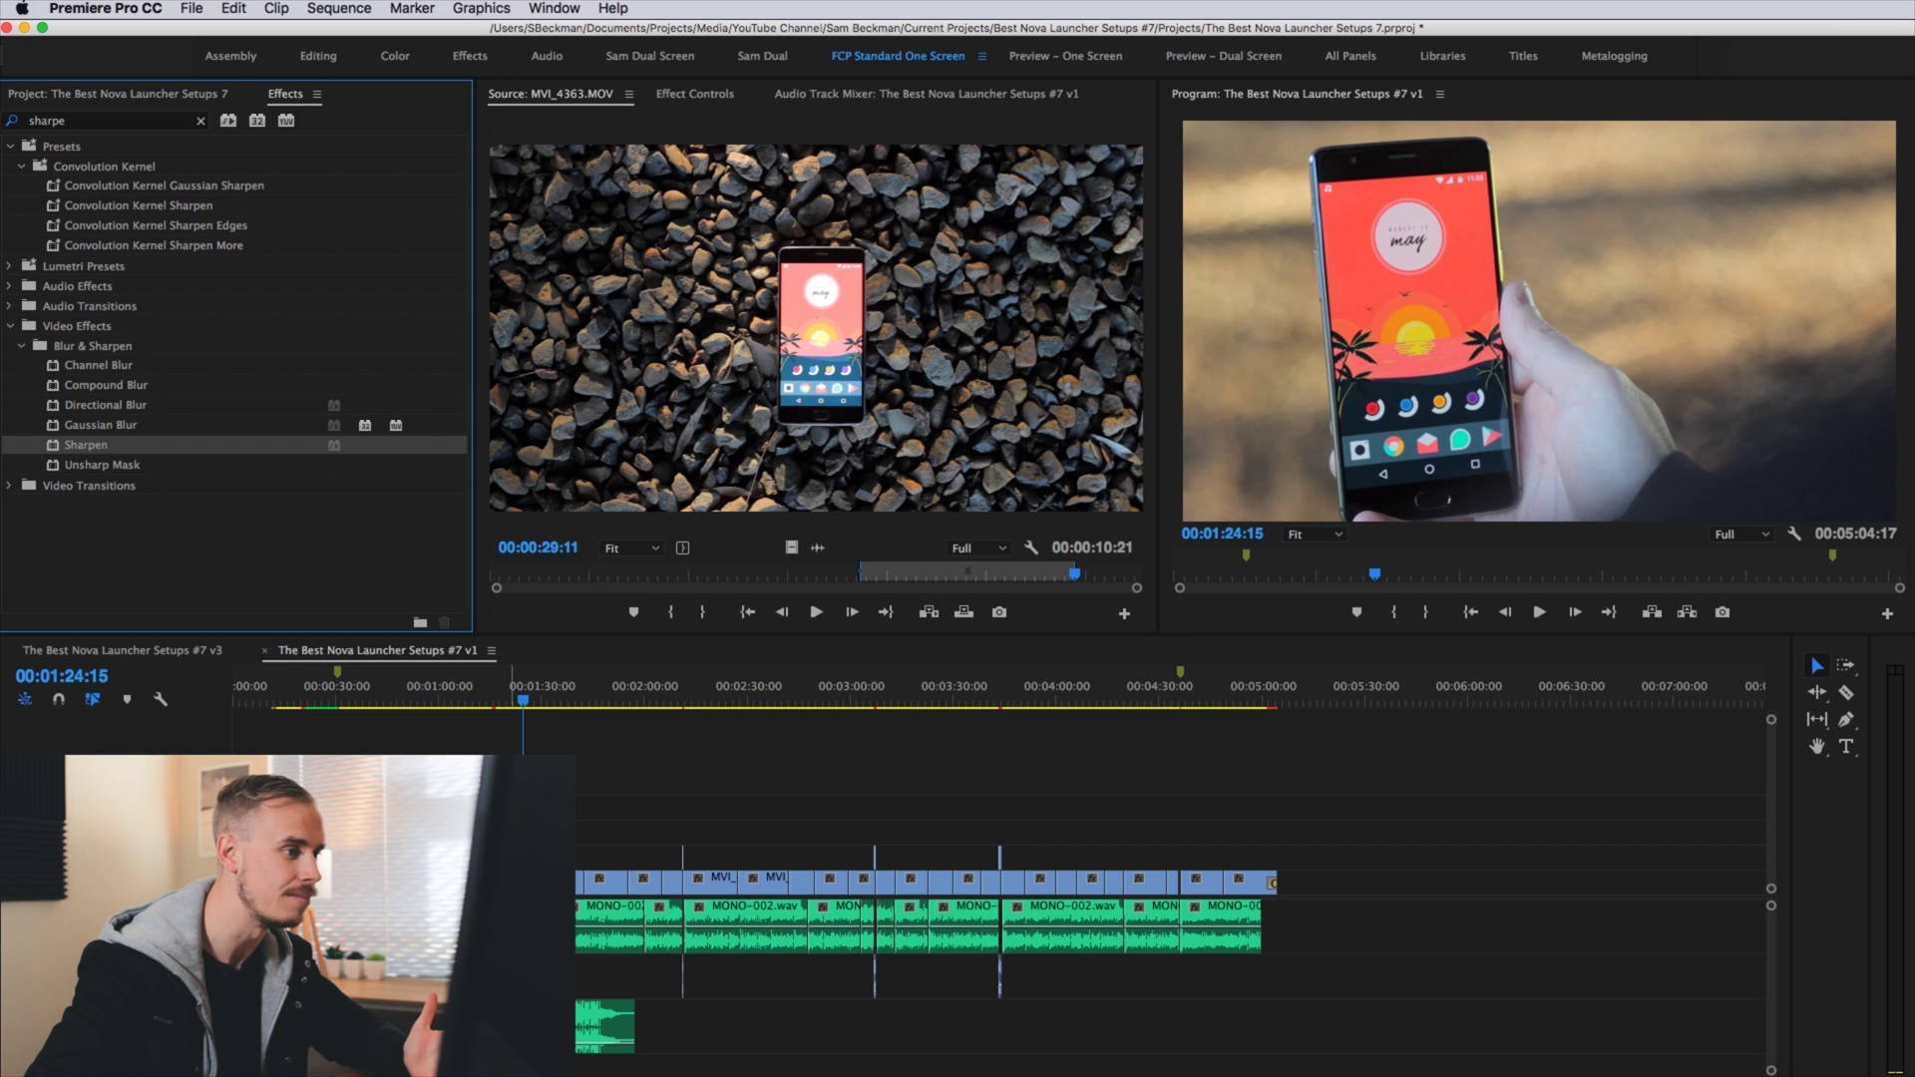
click(544, 758)
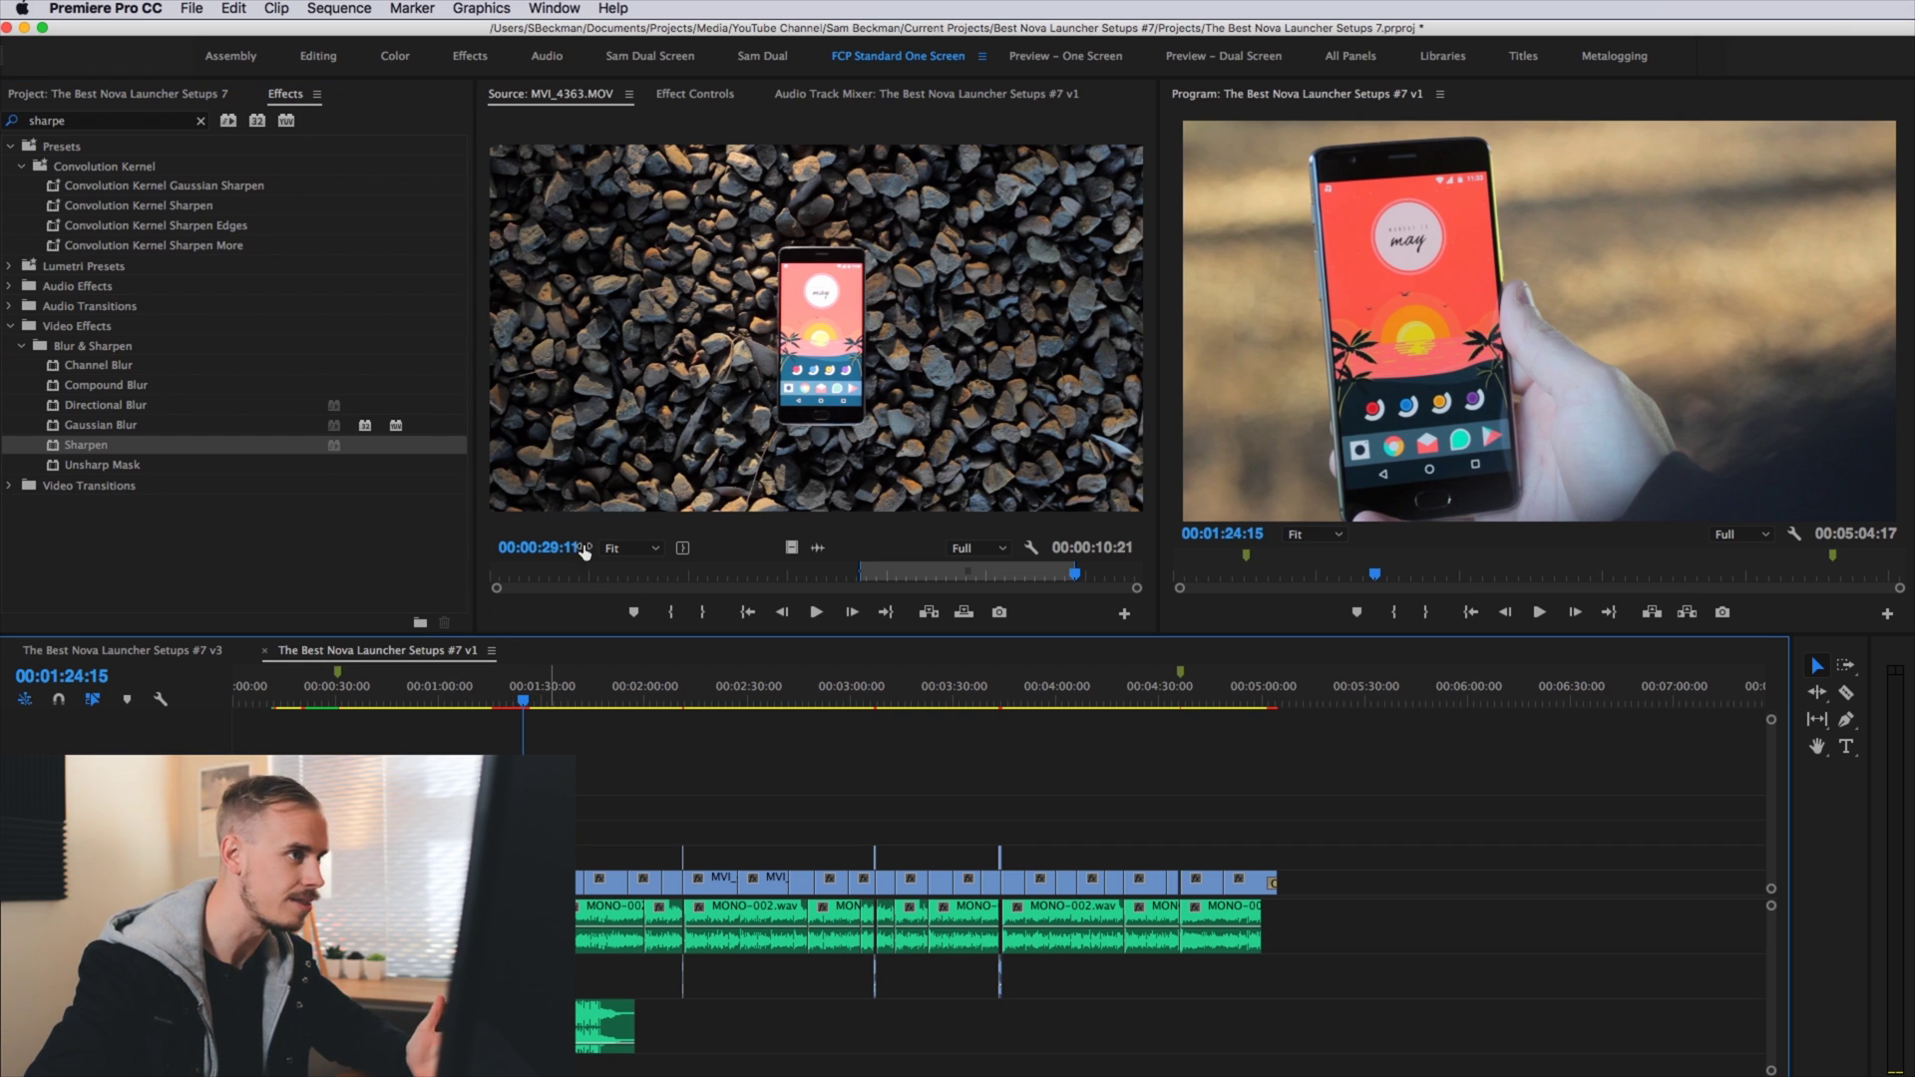
Set the clip's Sharpen Amount to 30, then increase it to 40 in its effect settings
click(695, 95)
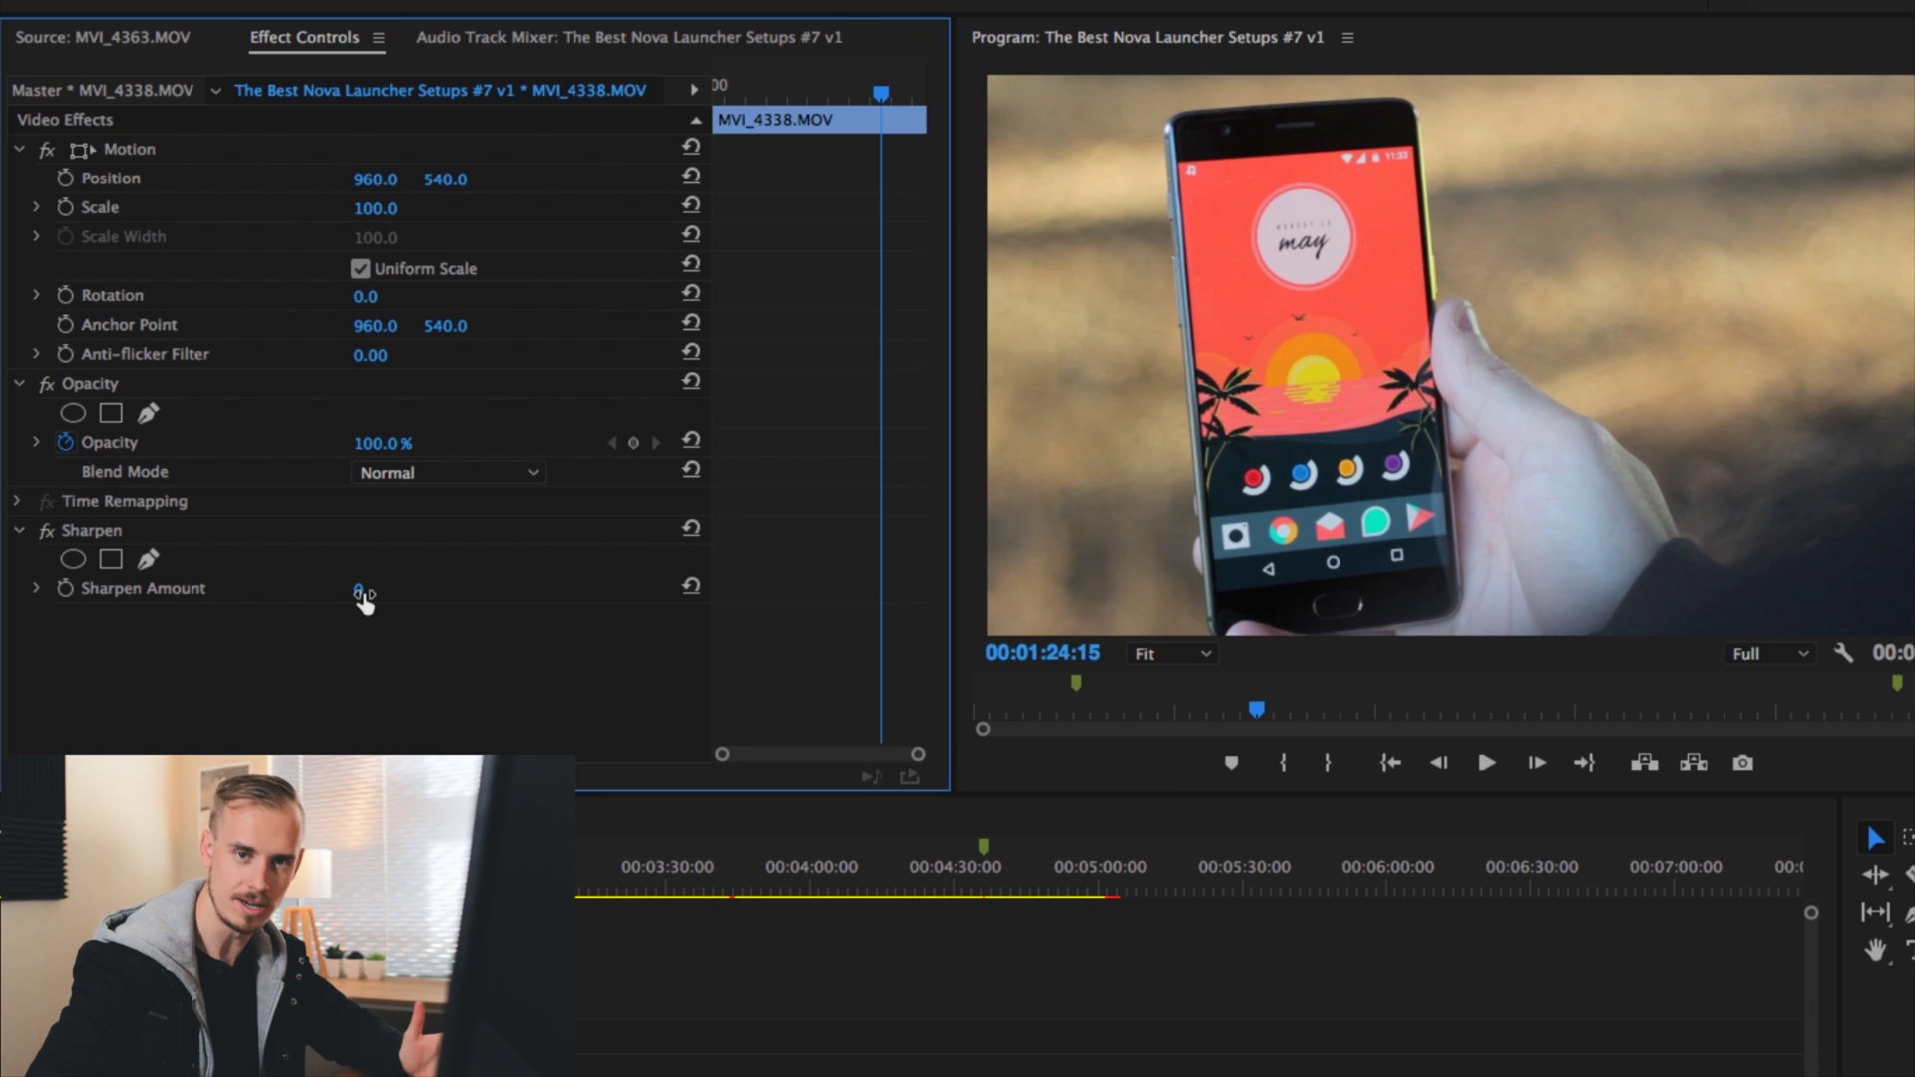
click(363, 592)
text(30)
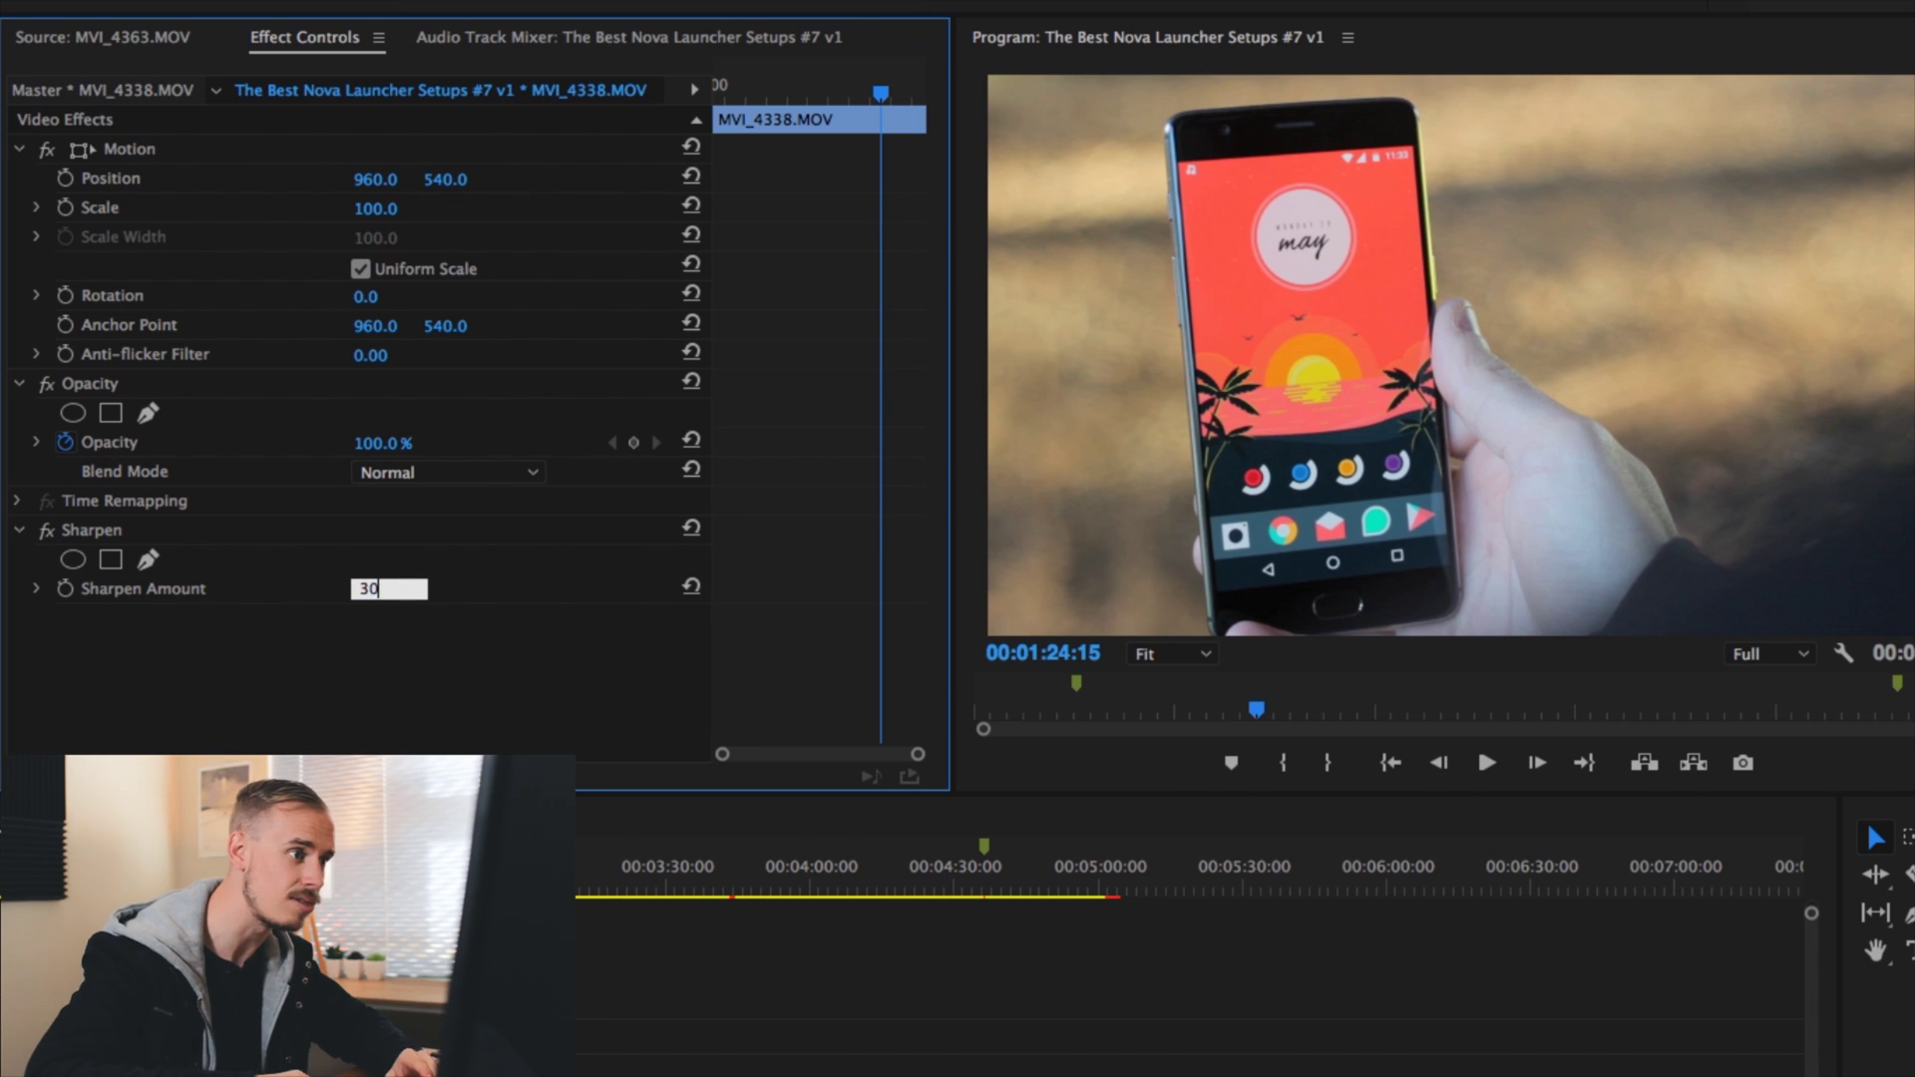
key(Return)
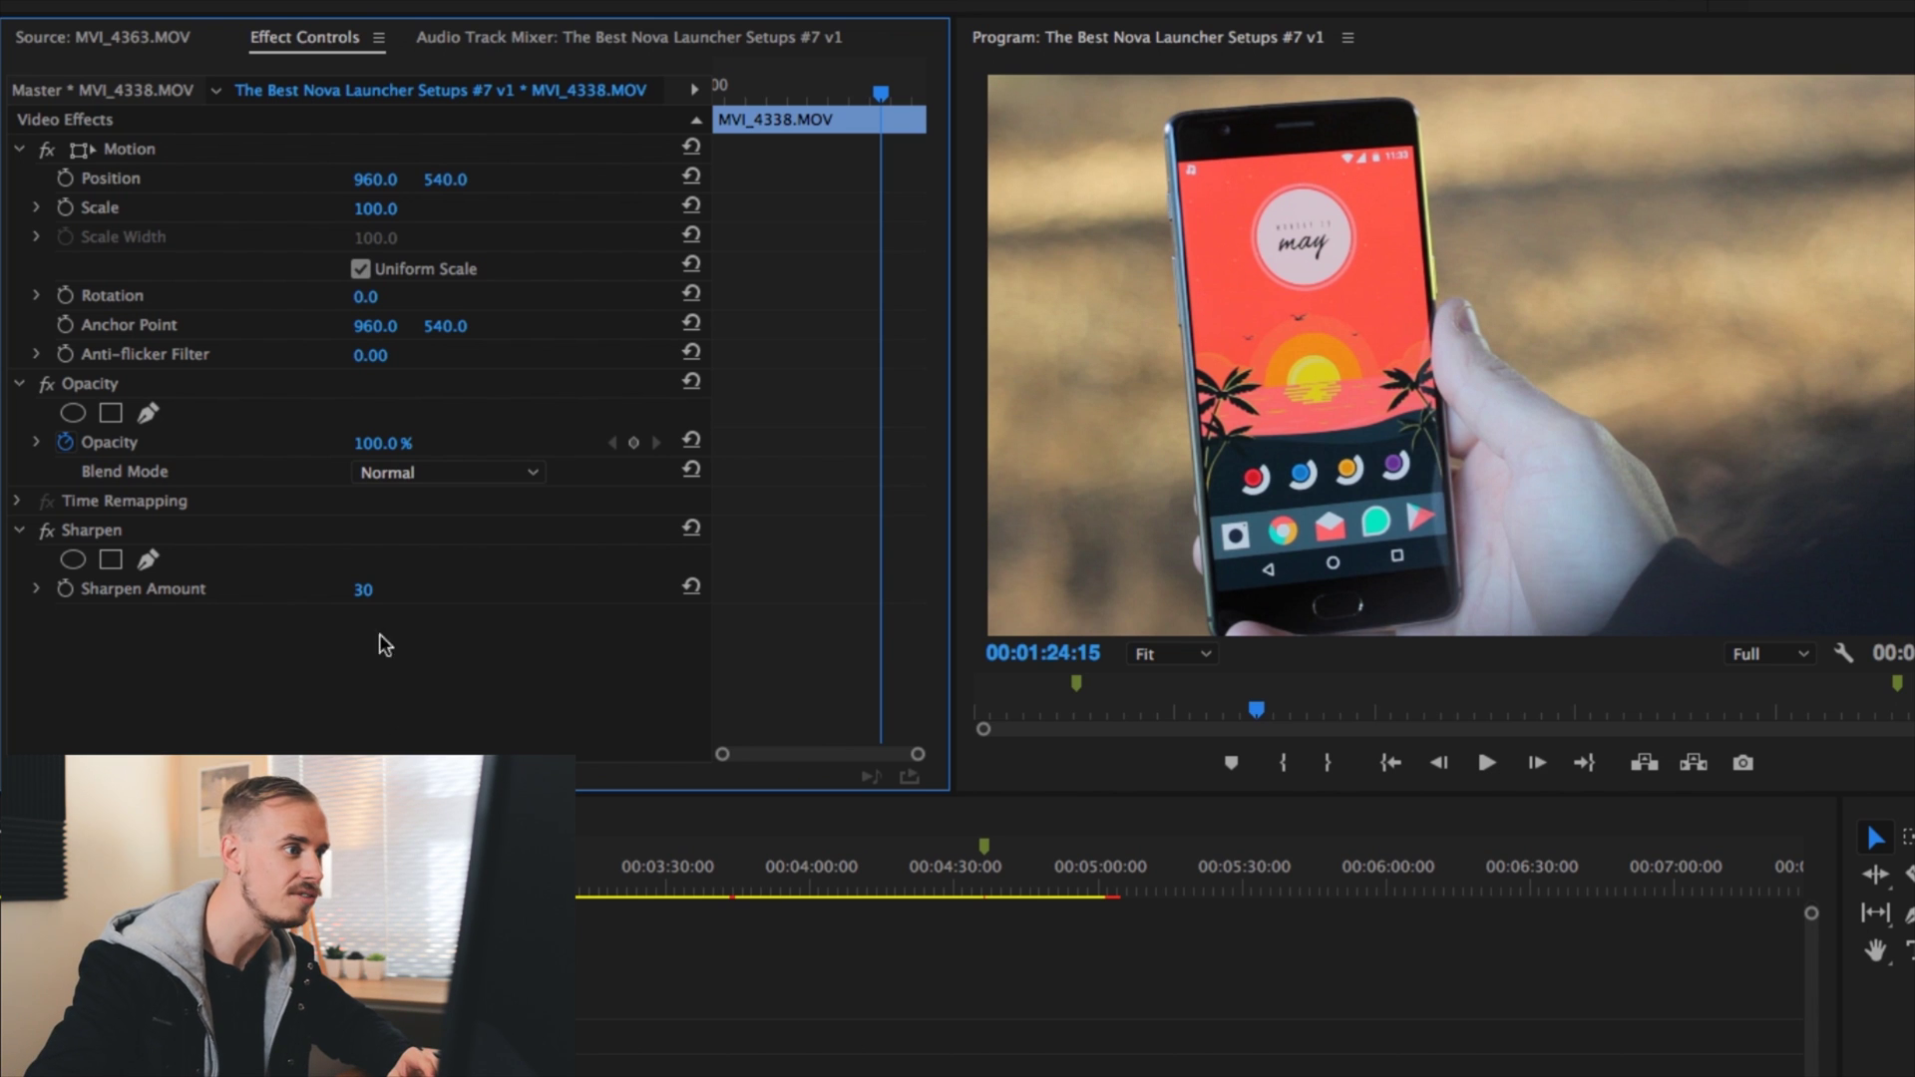
click(365, 590)
text(40)
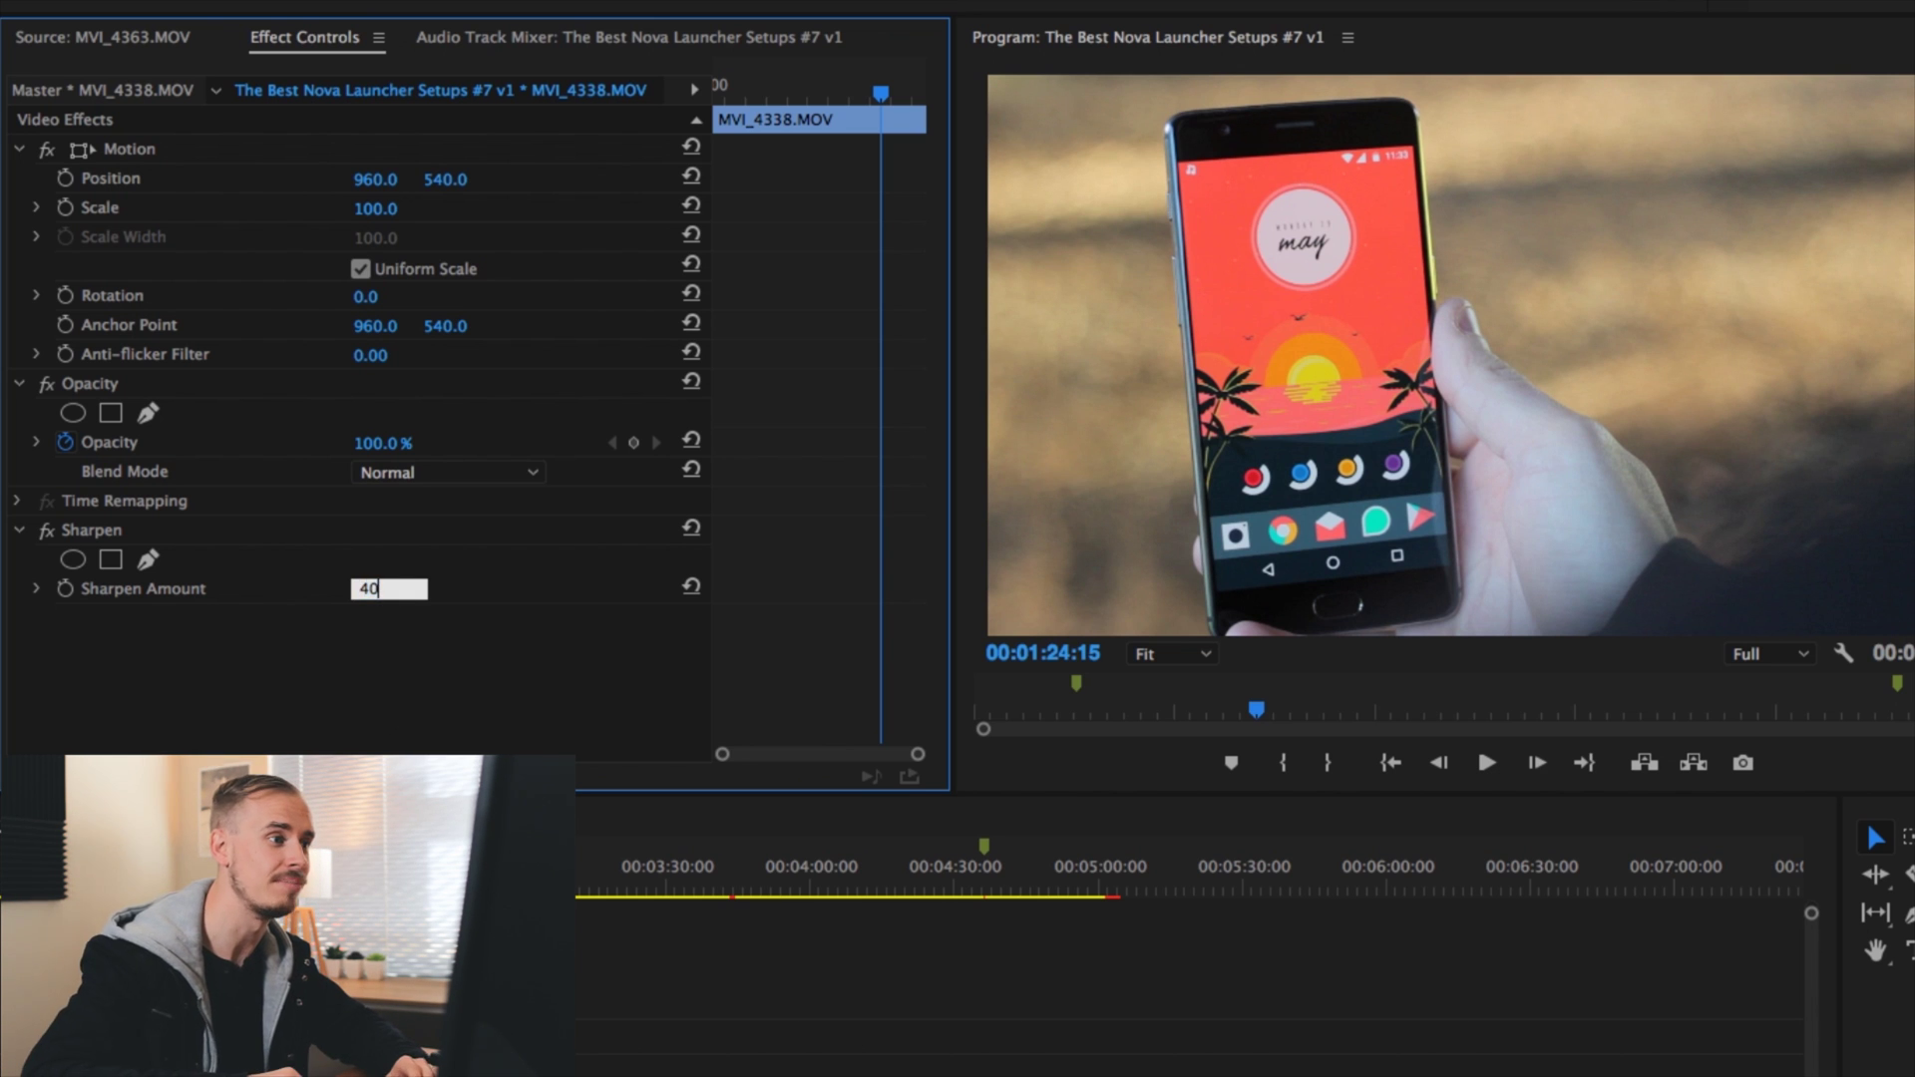
key(Return)
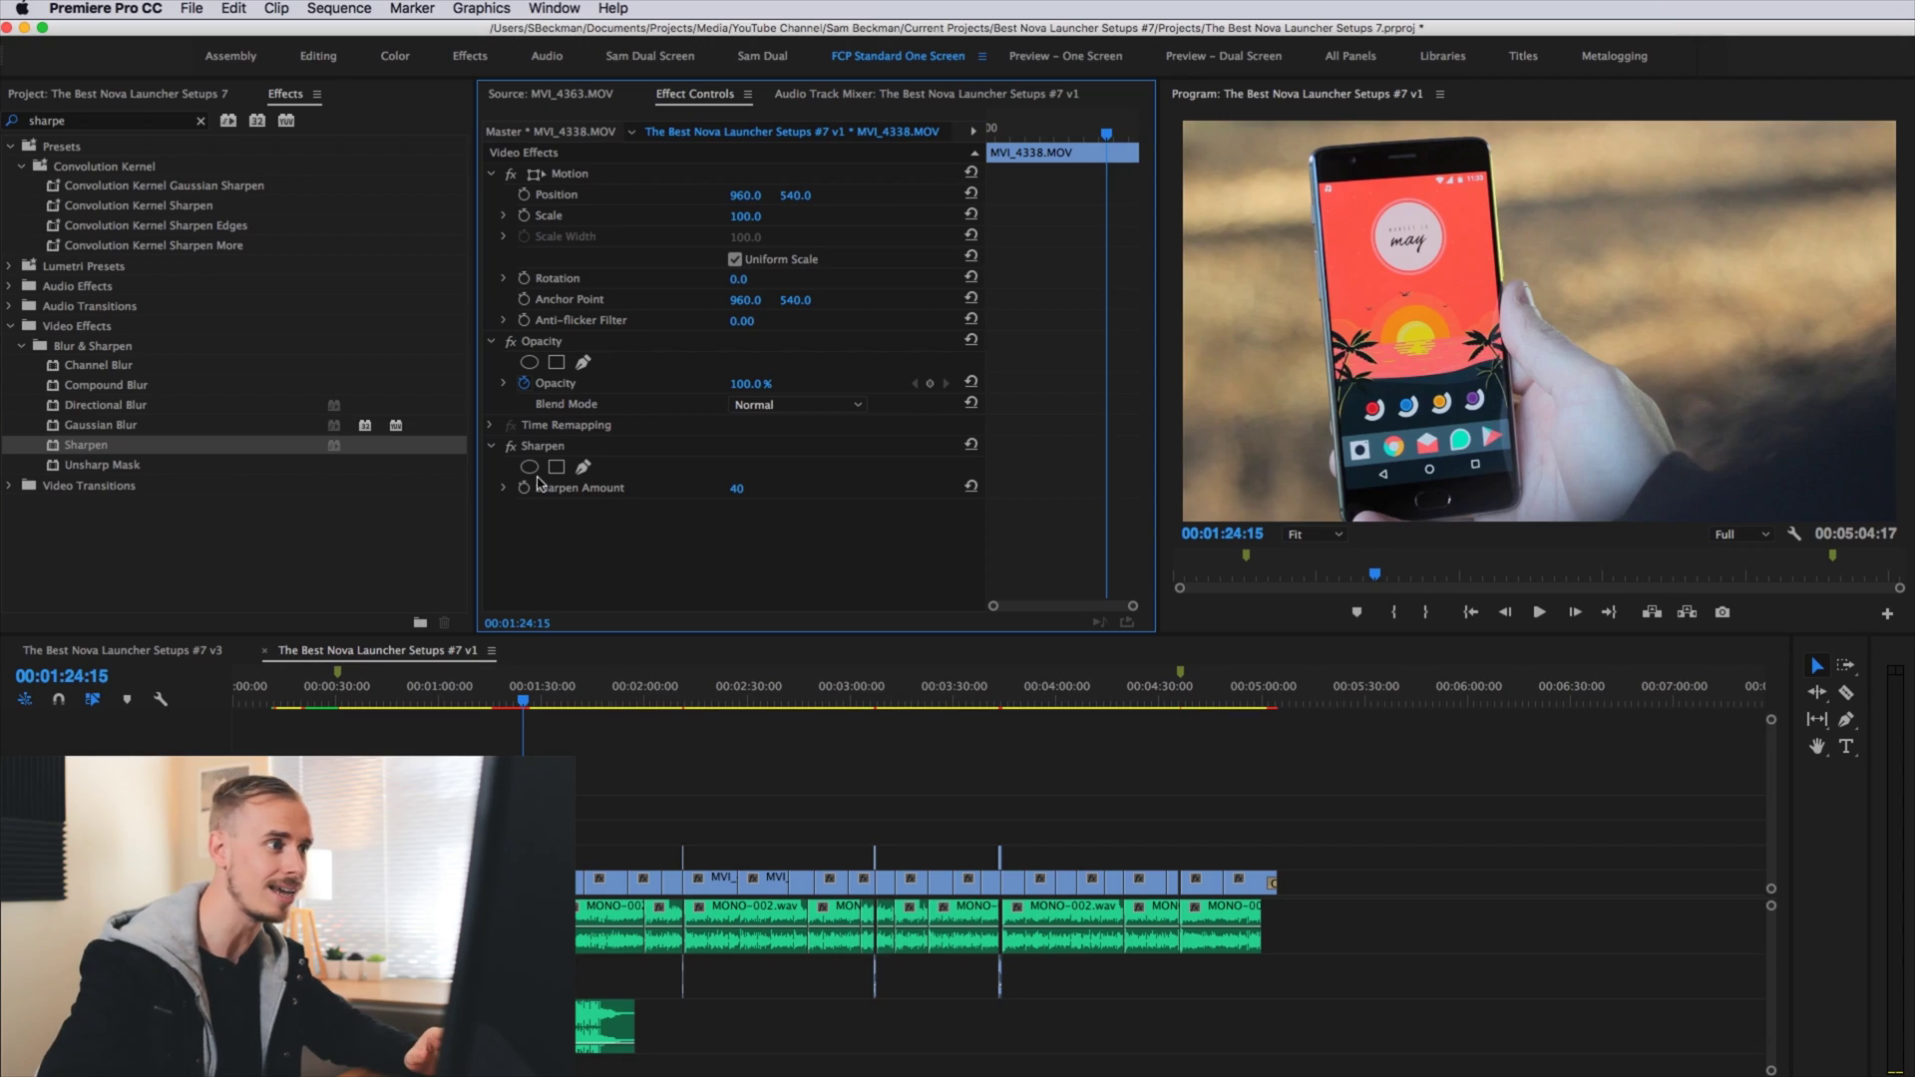
Set the MVI_4338.MOV clip's Scale to 101
click(740, 215)
text(101)
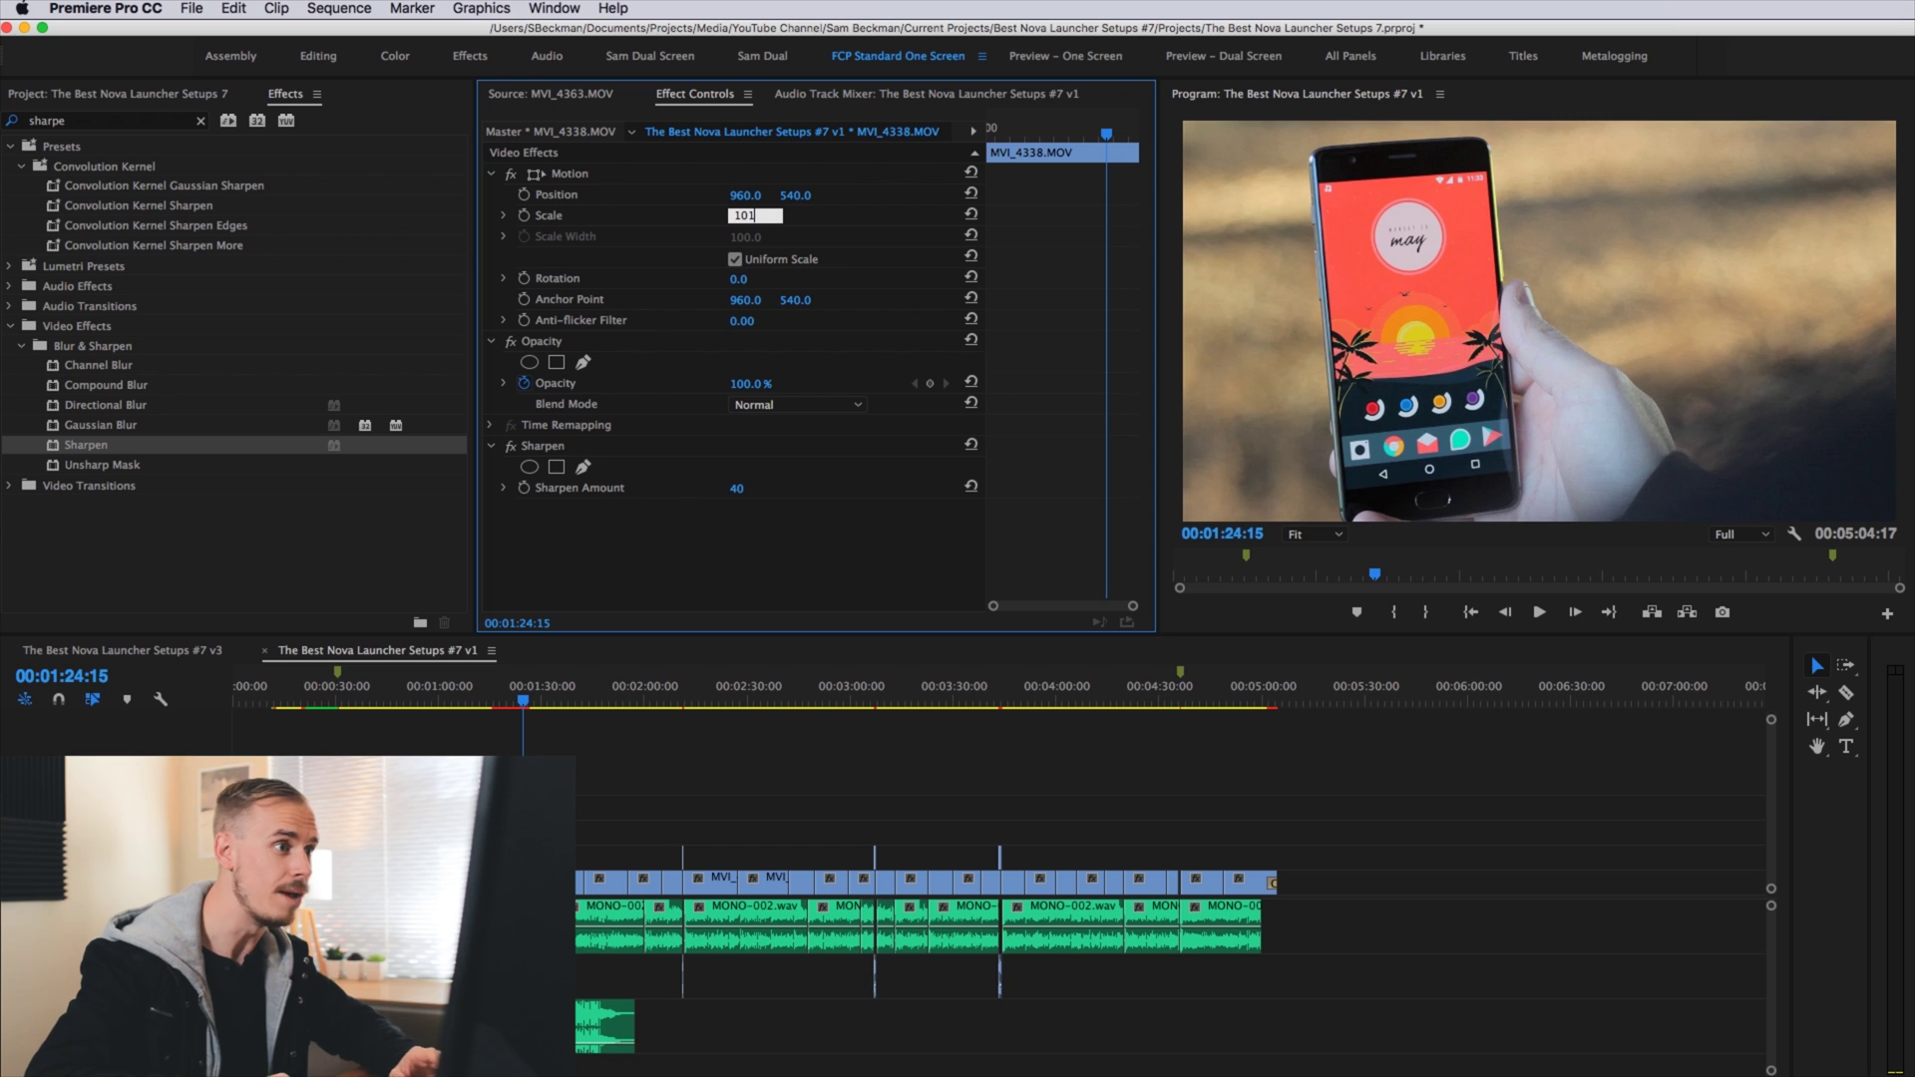
key(Return)
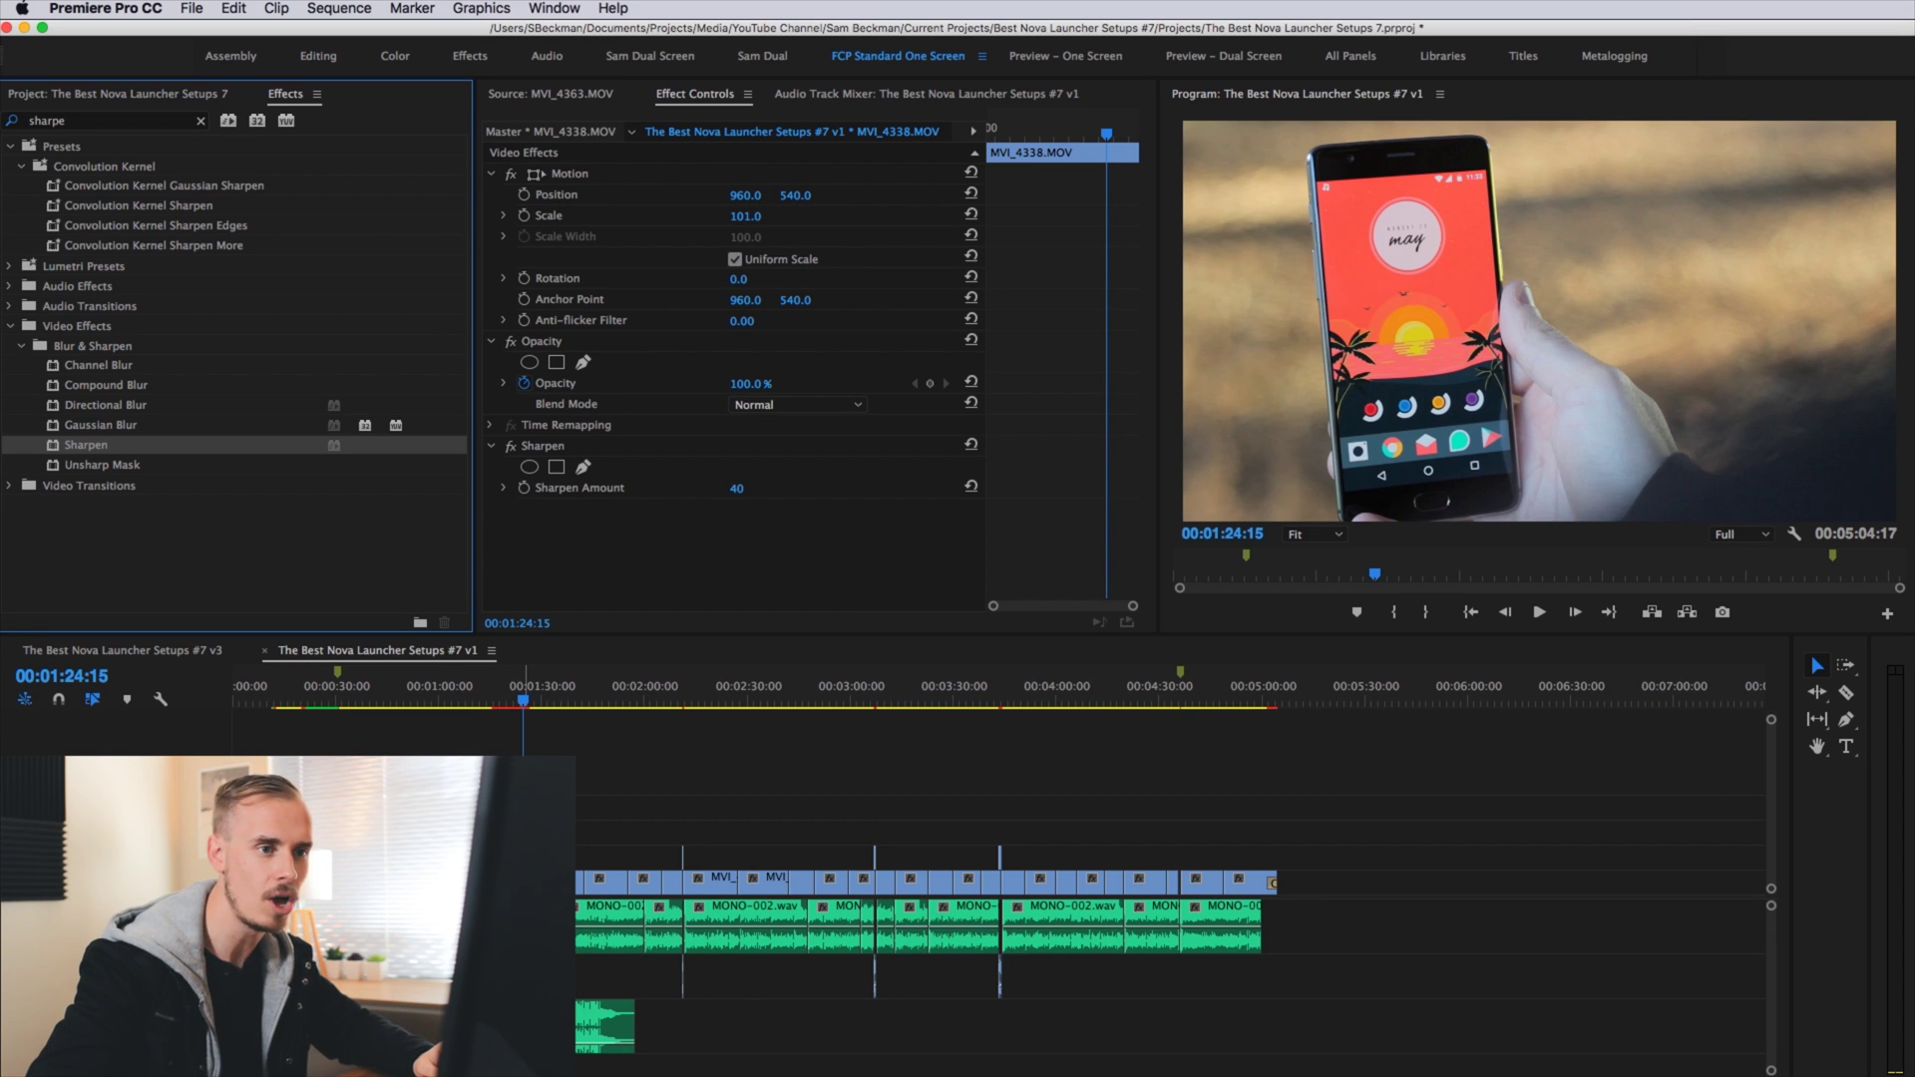
Open Lumetri Color for the clip and shift the white balance Tint toward magenta to about 13
click(558, 8)
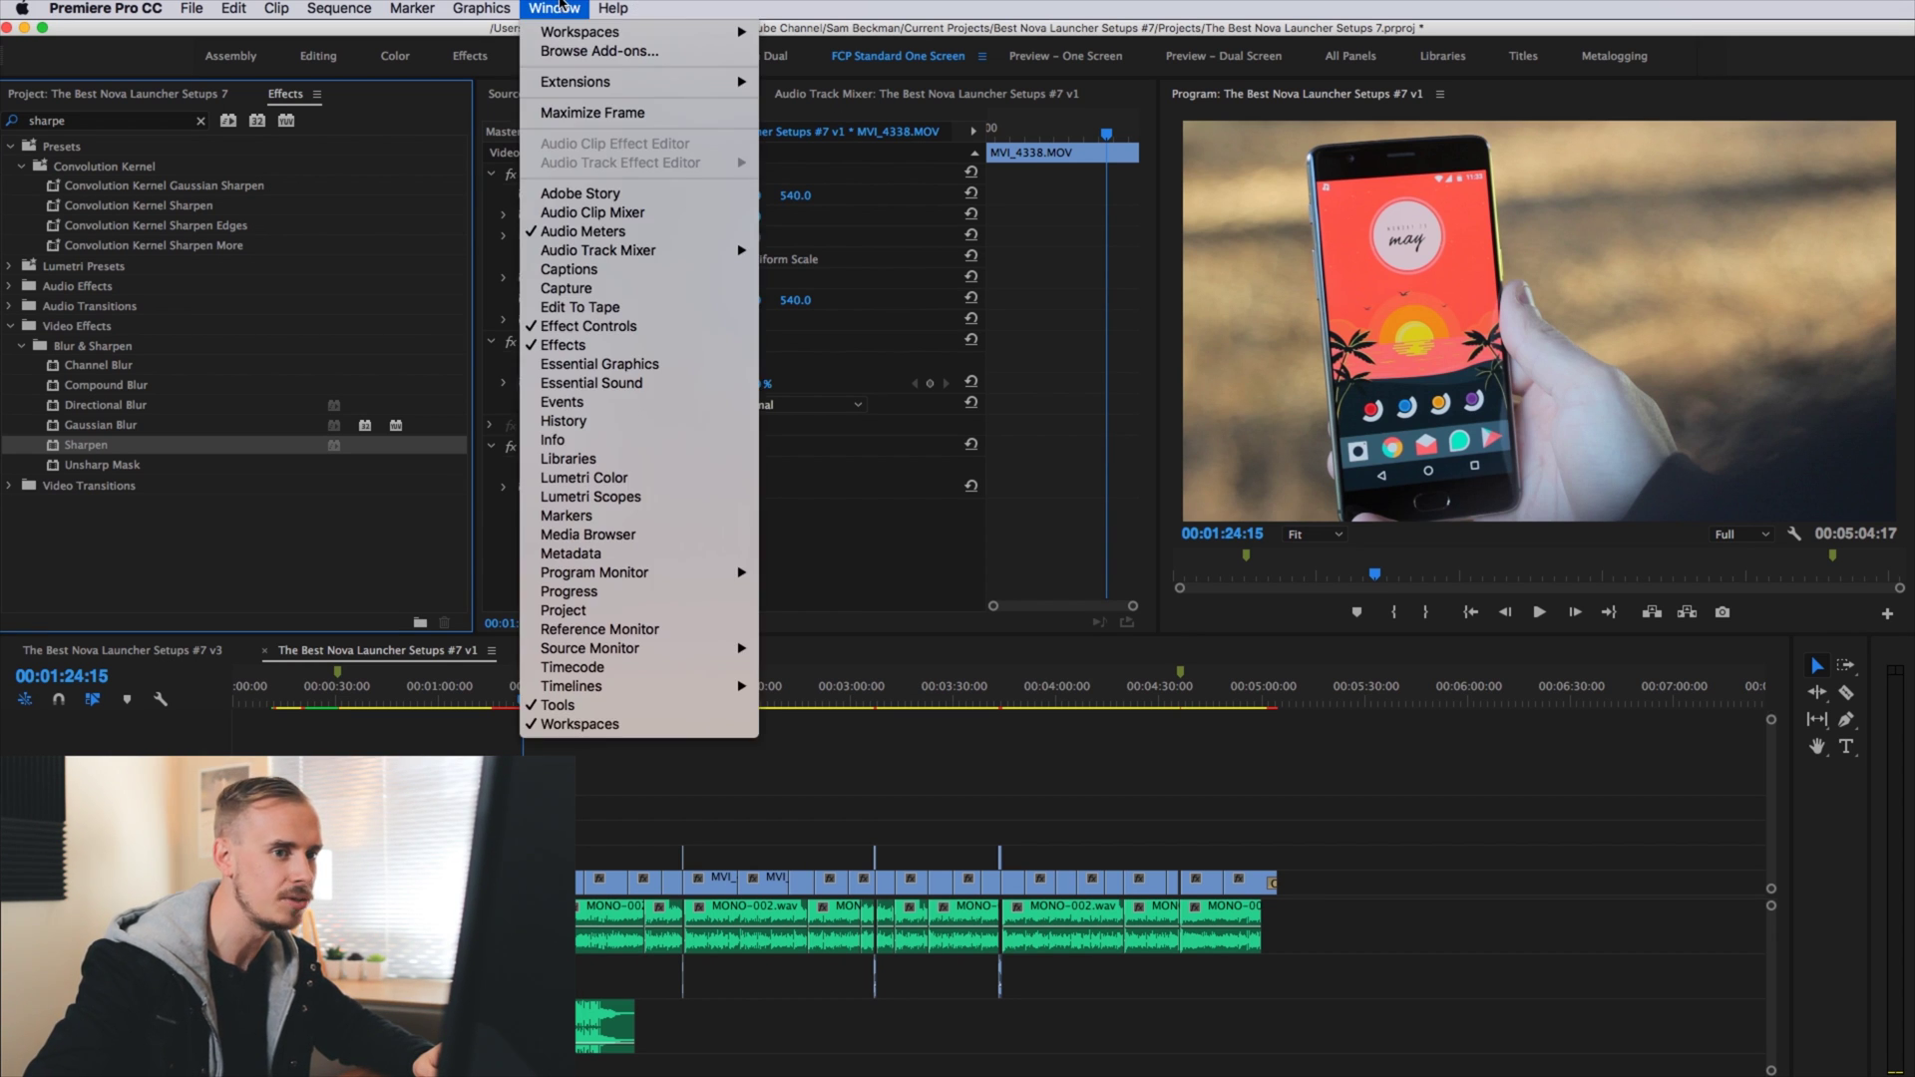
click(625, 480)
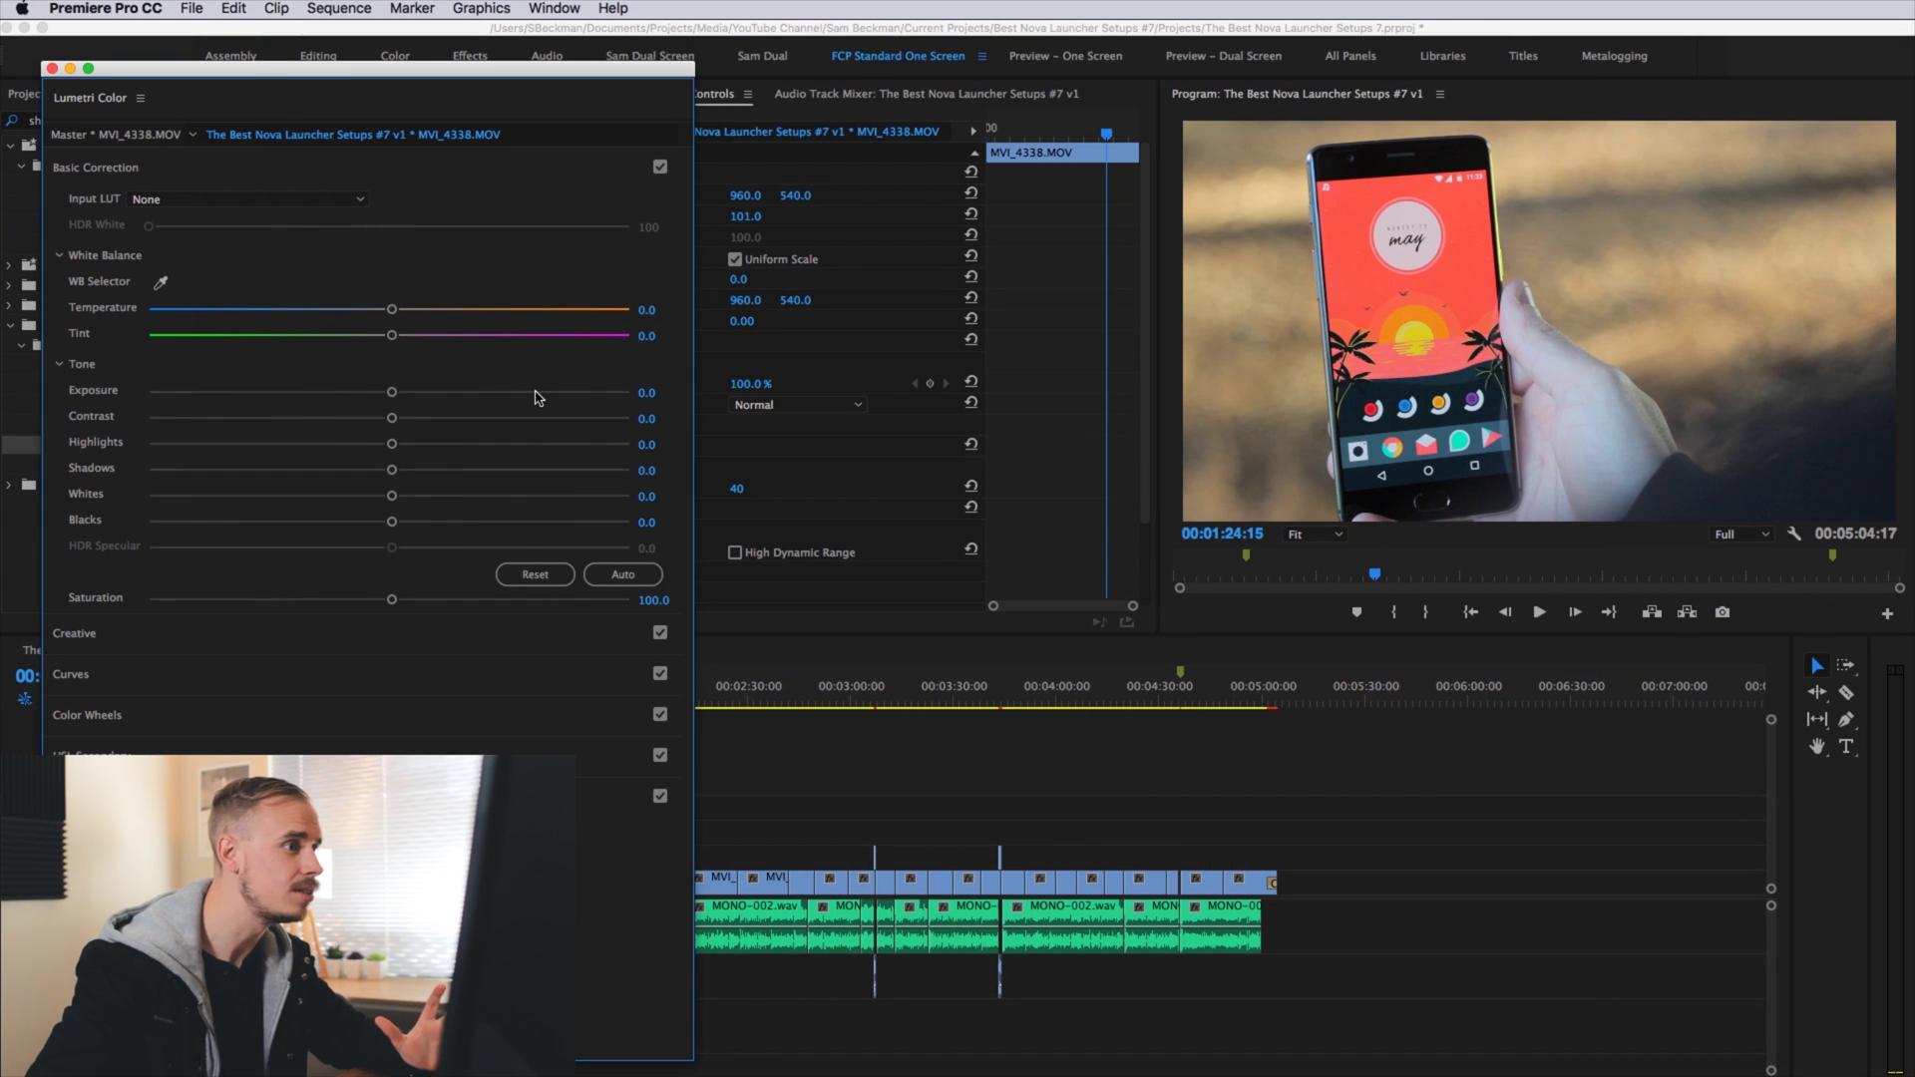
click(434, 338)
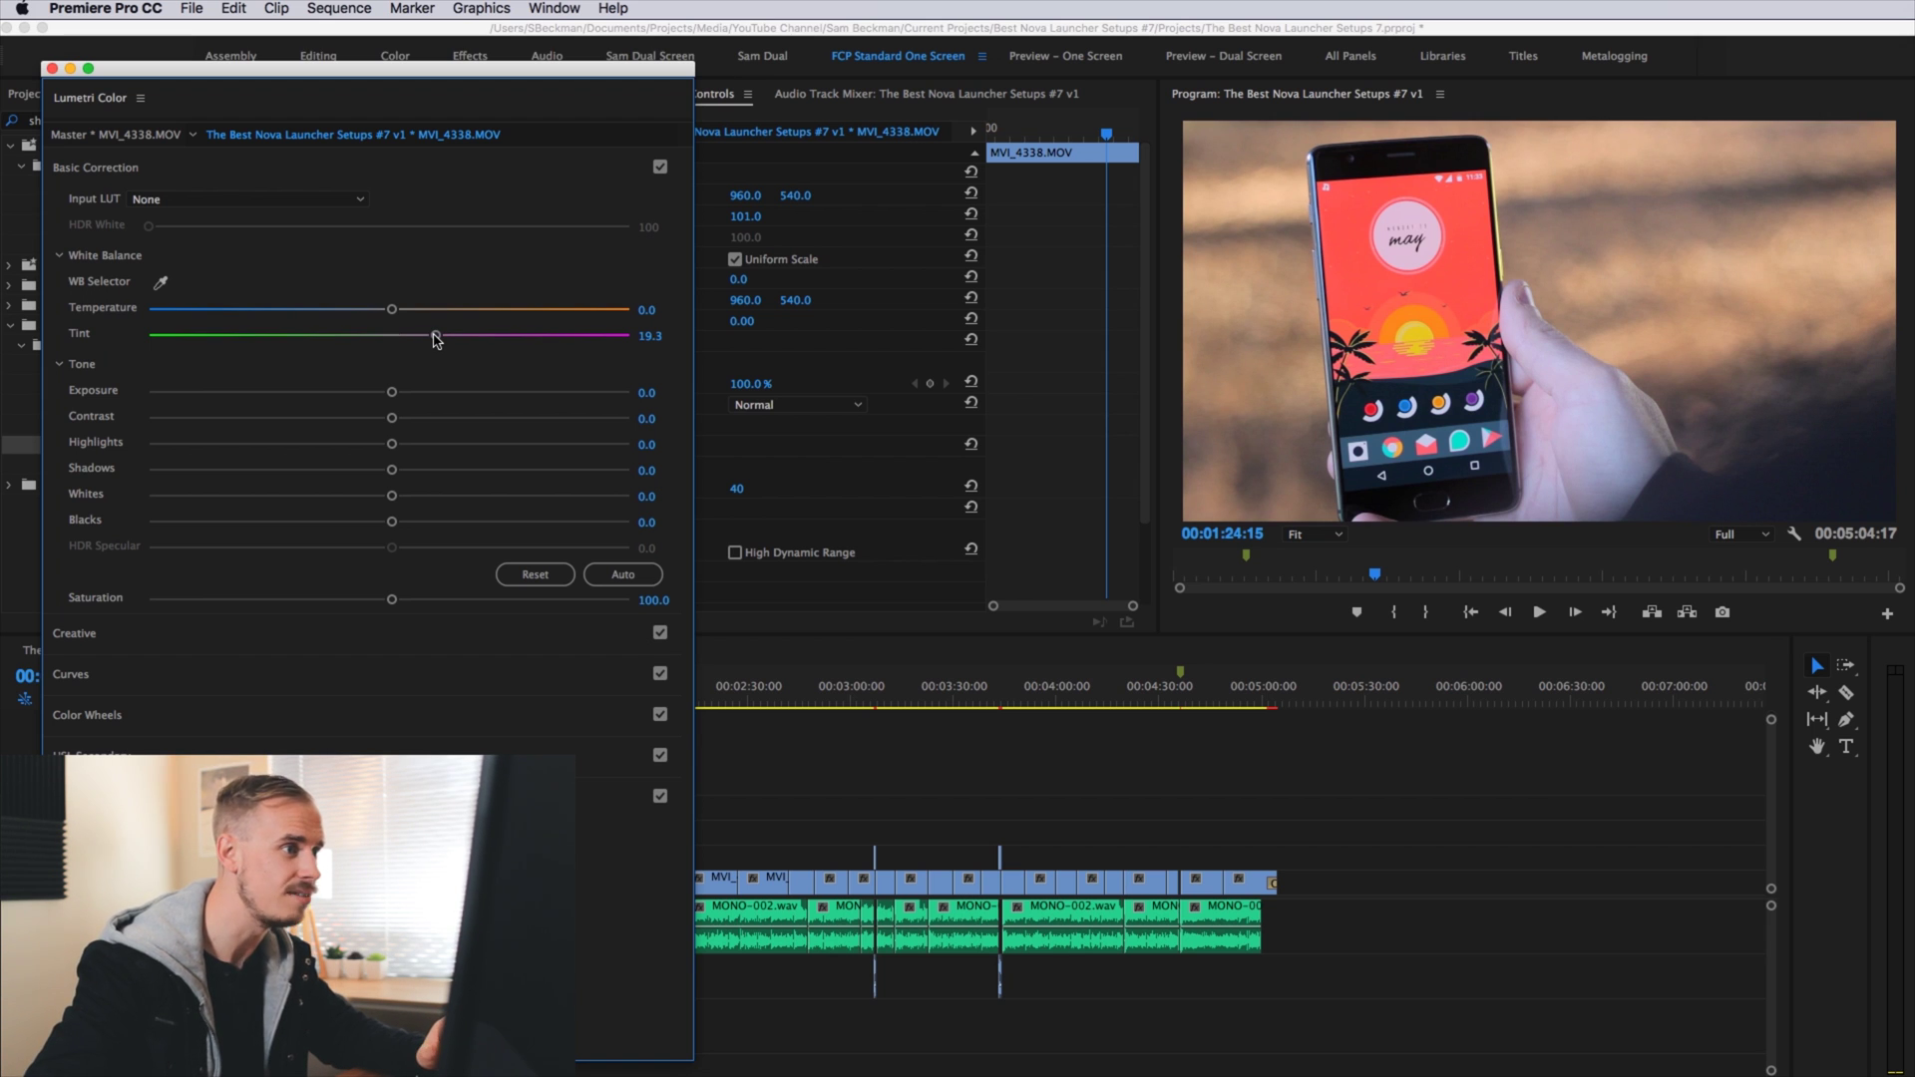
click(427, 337)
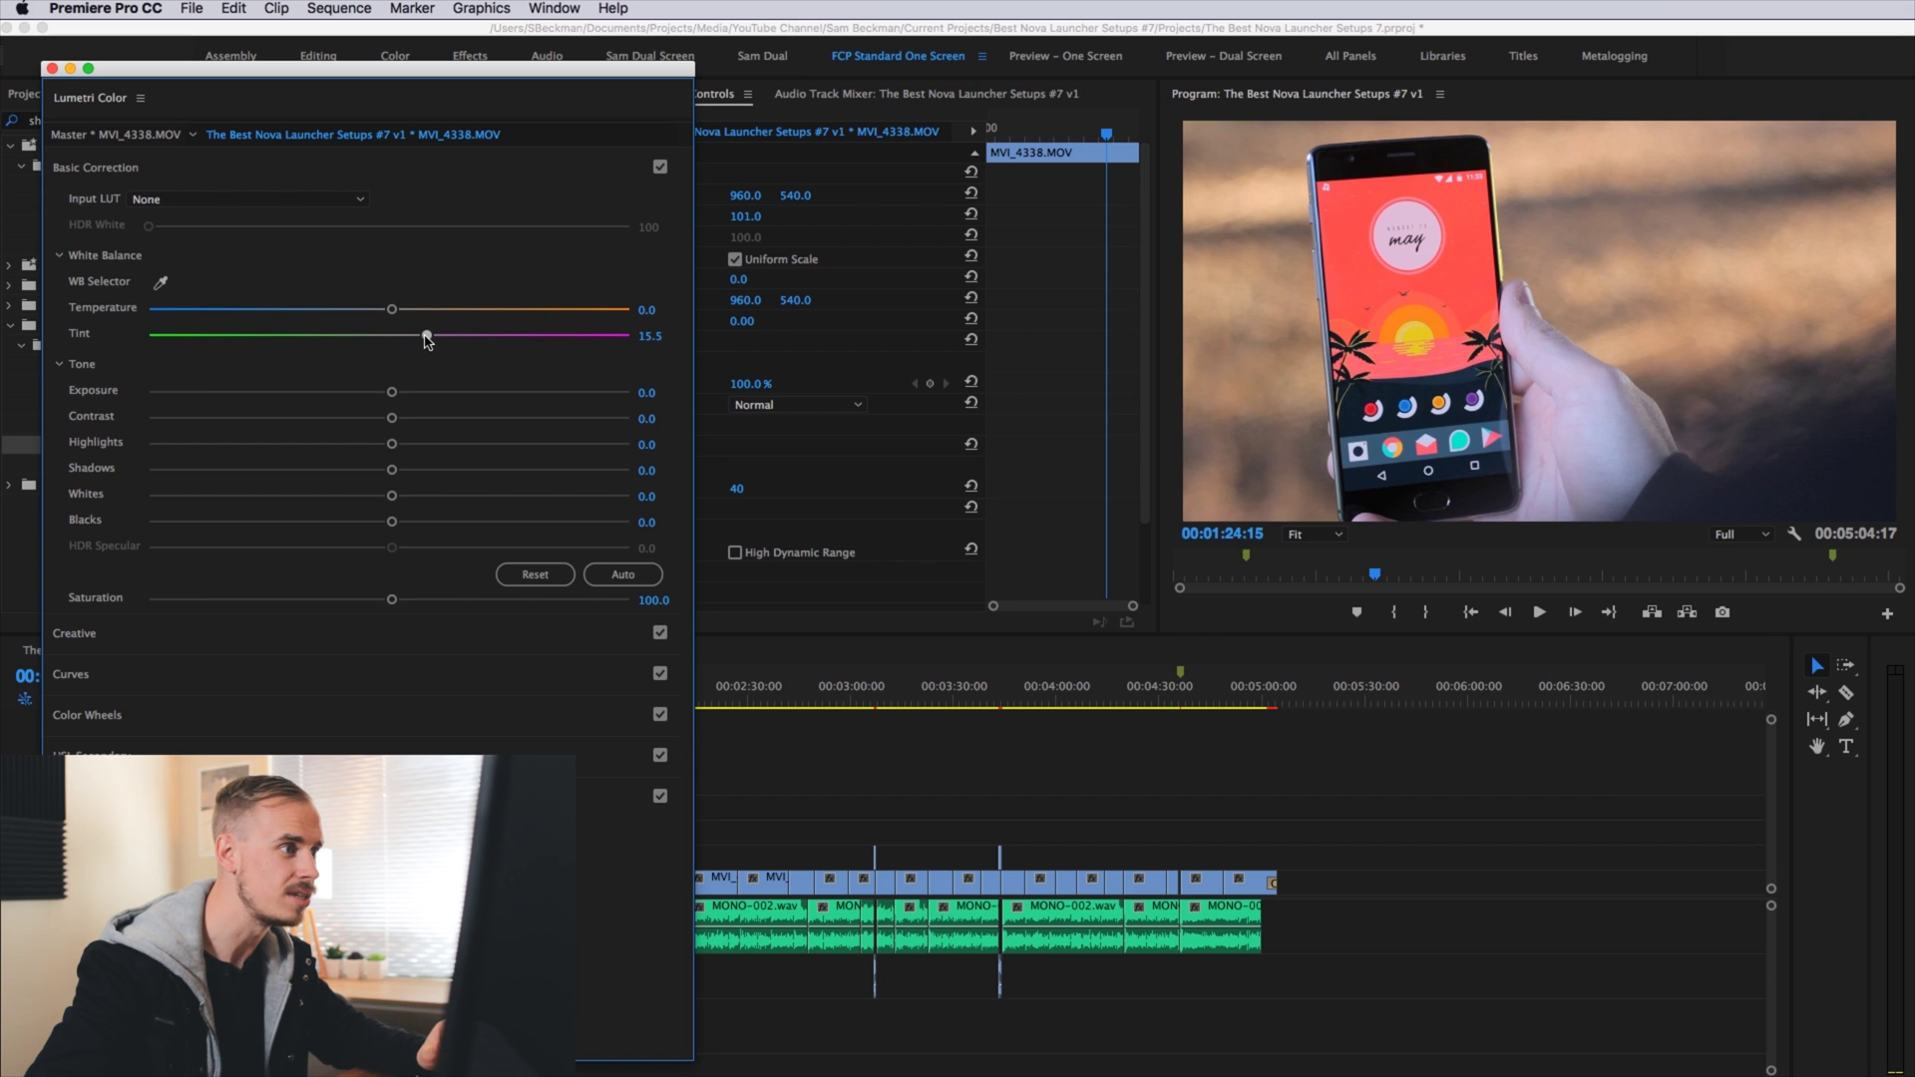
drag(430, 338, 420, 339)
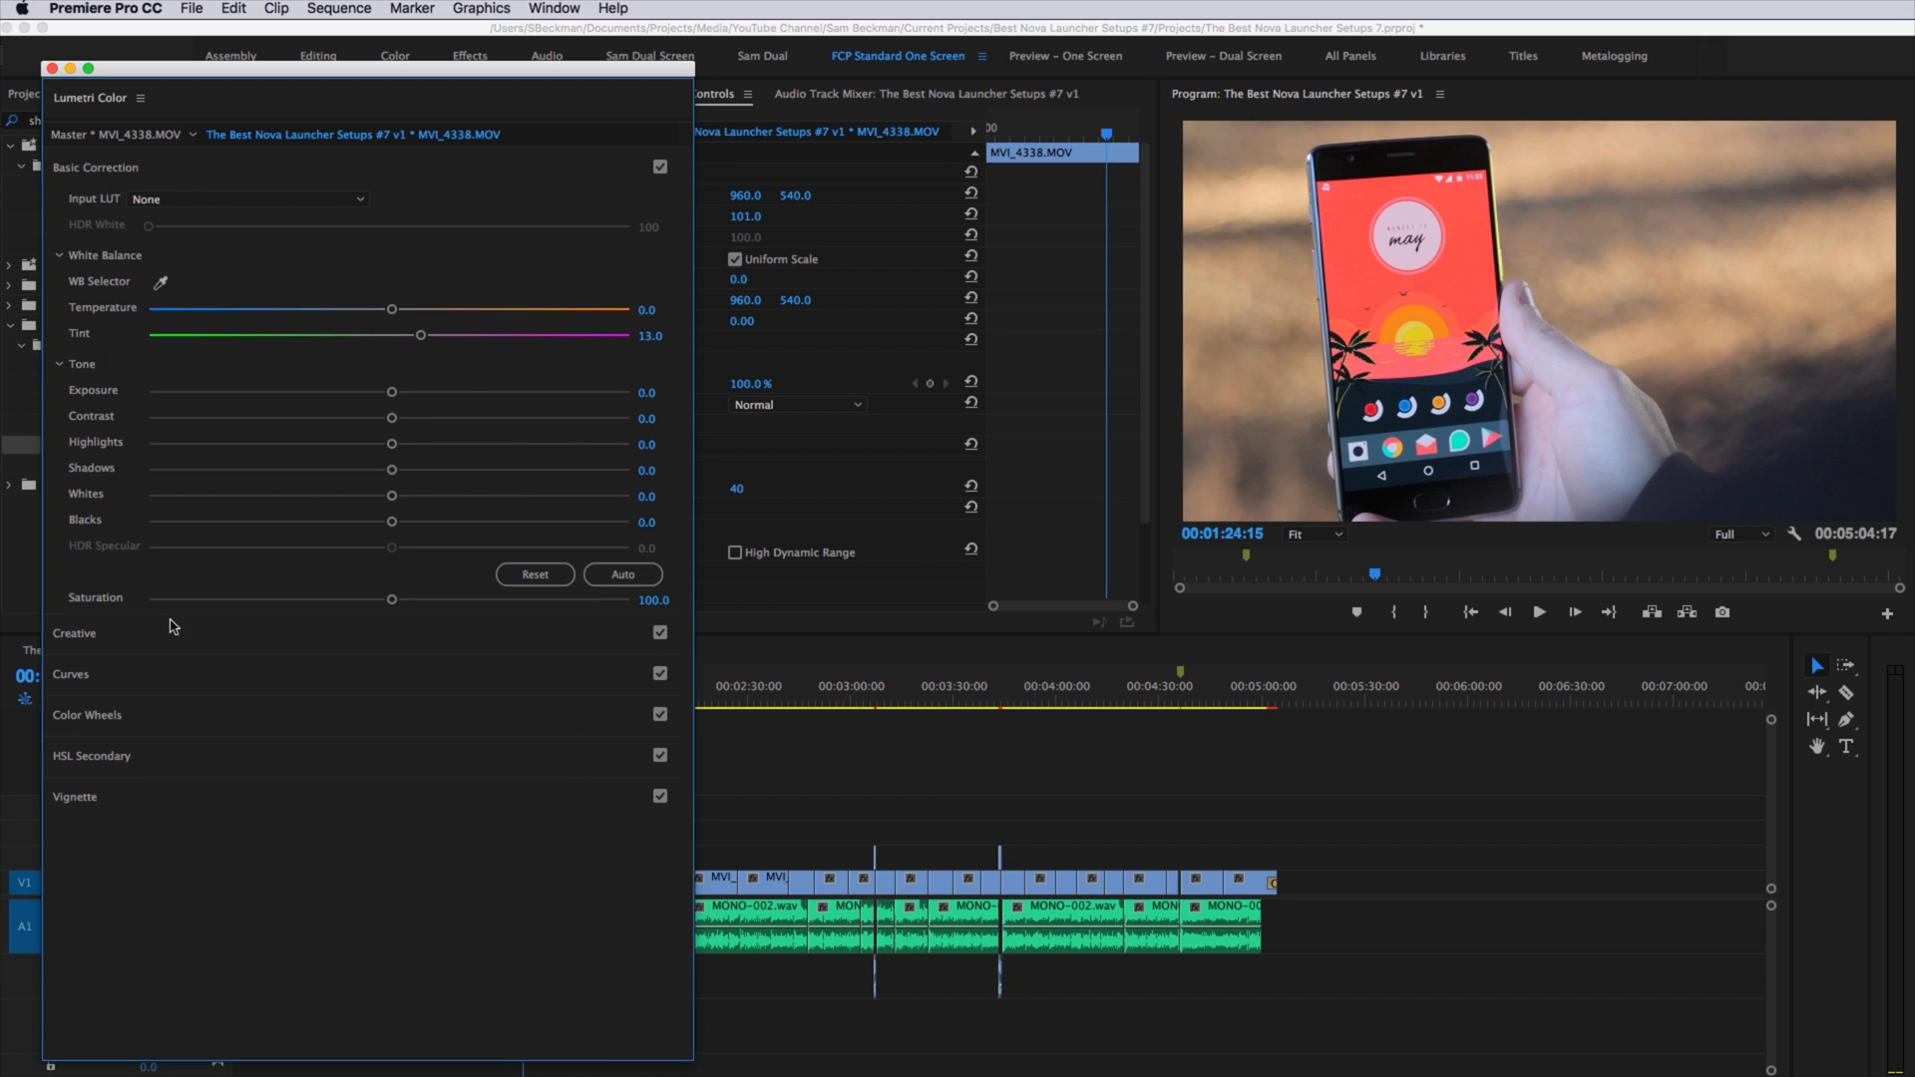
Try the creative looks Fuji ETERNA 250D Fuji 3510, Fuji REALA 500D Kodak 2393, Kodak 5205 Fuji 3510 and Monochrome Fuji ETERNA 250D Kodak 2395
click(152, 643)
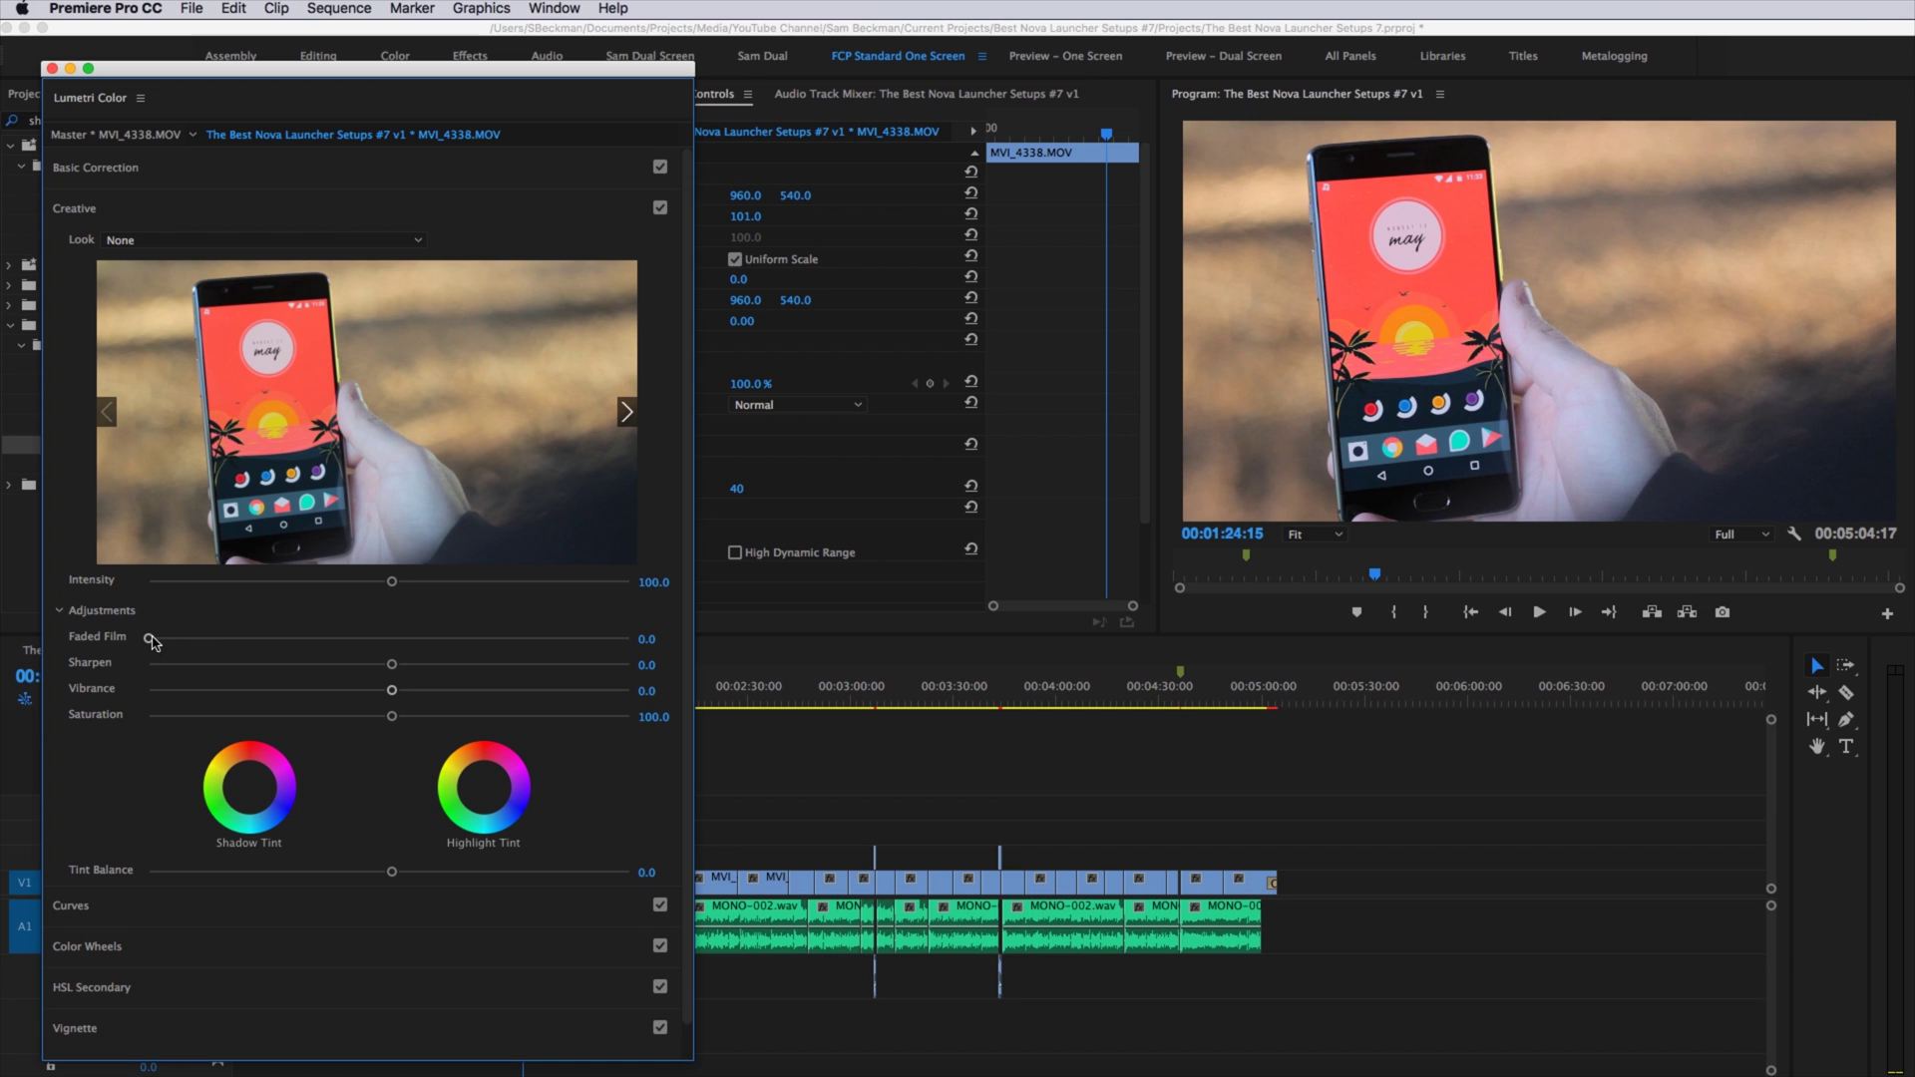
click(351, 243)
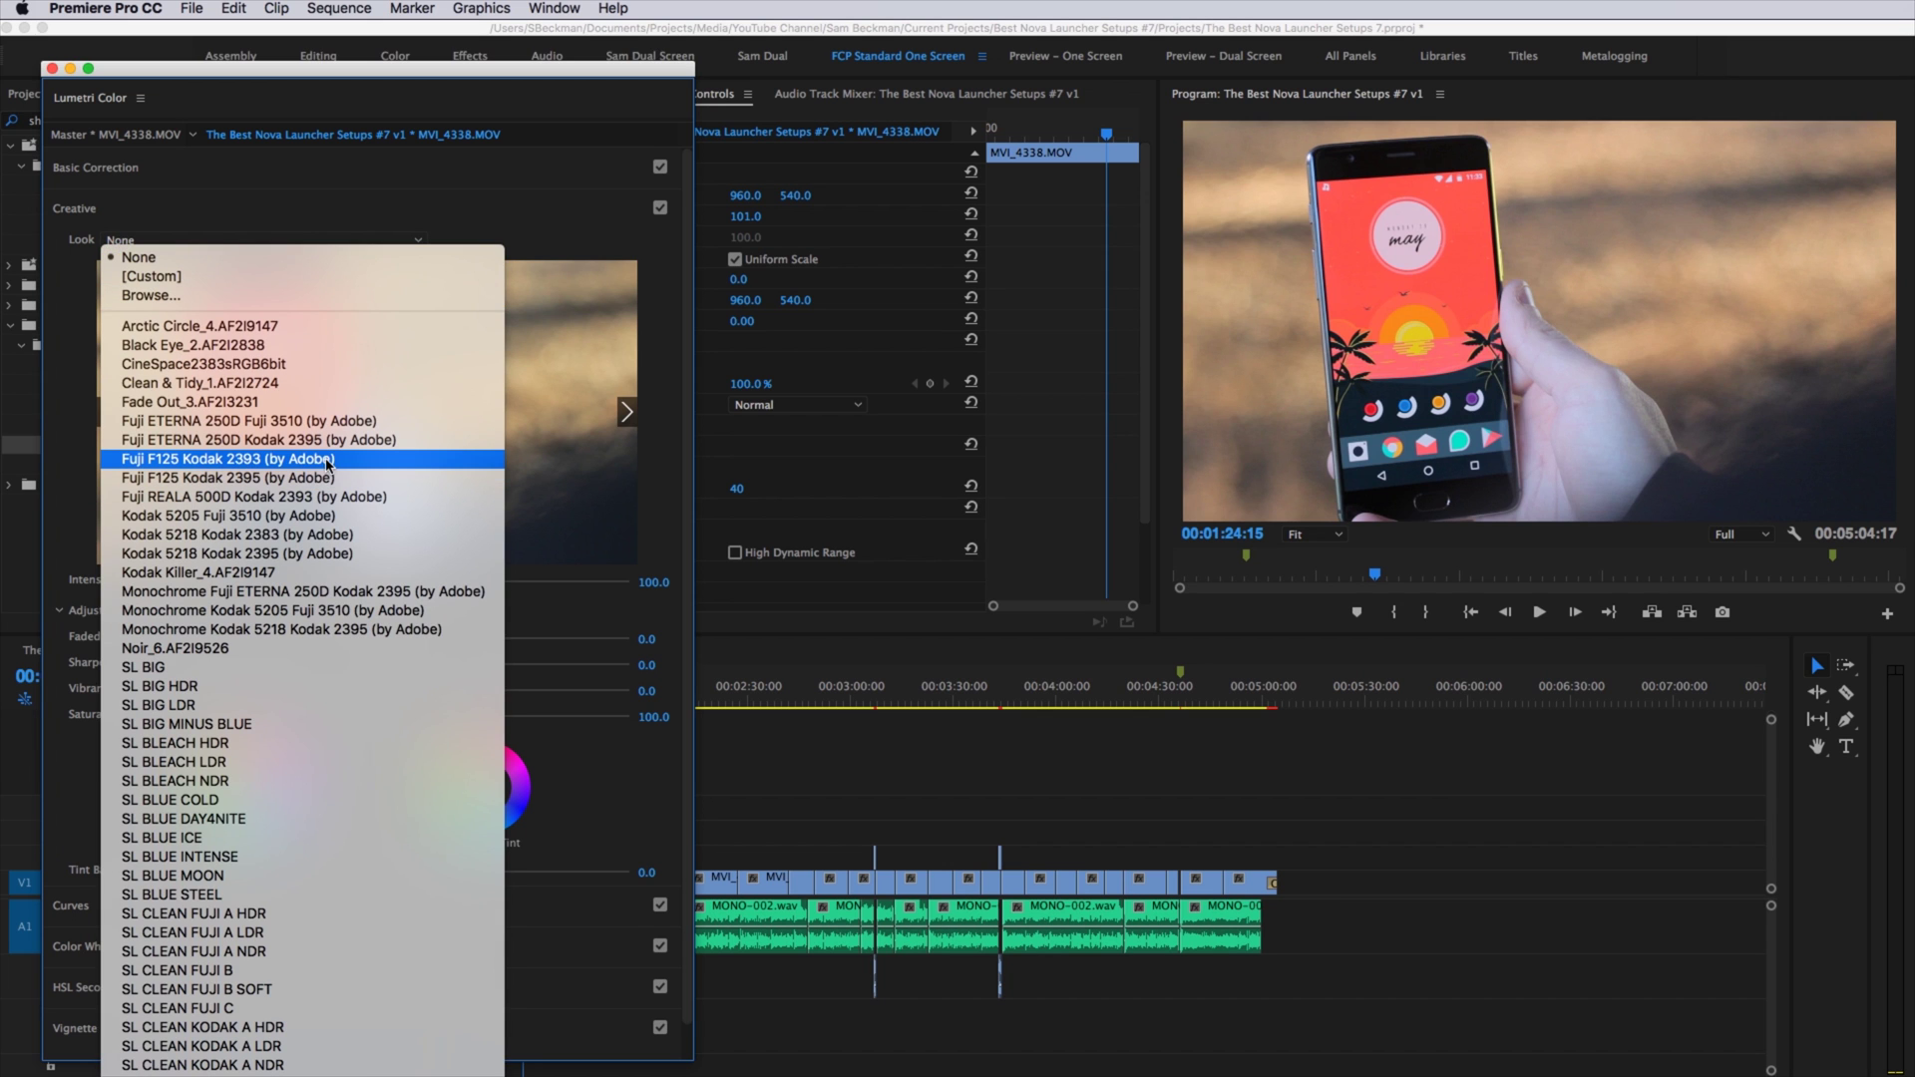
scroll(335, 462, down, 5)
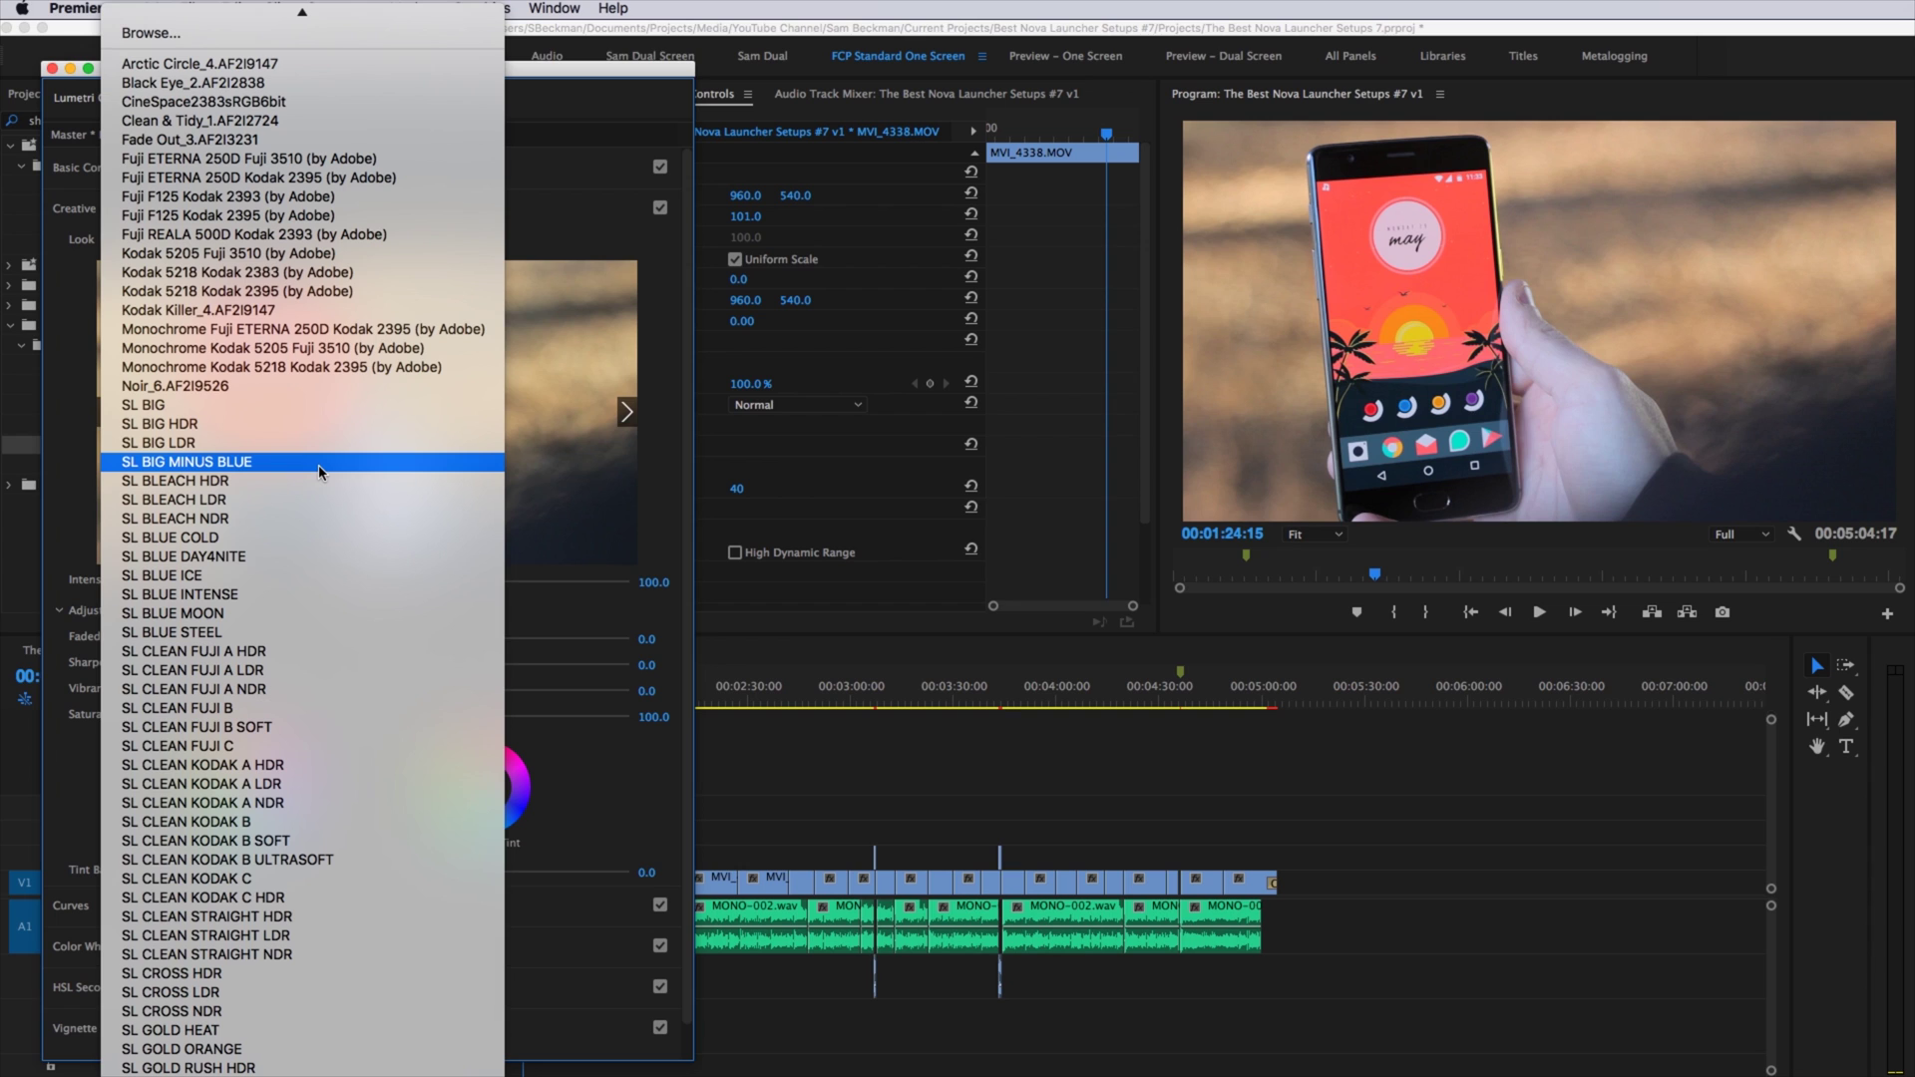
scroll(311, 491, up, 1)
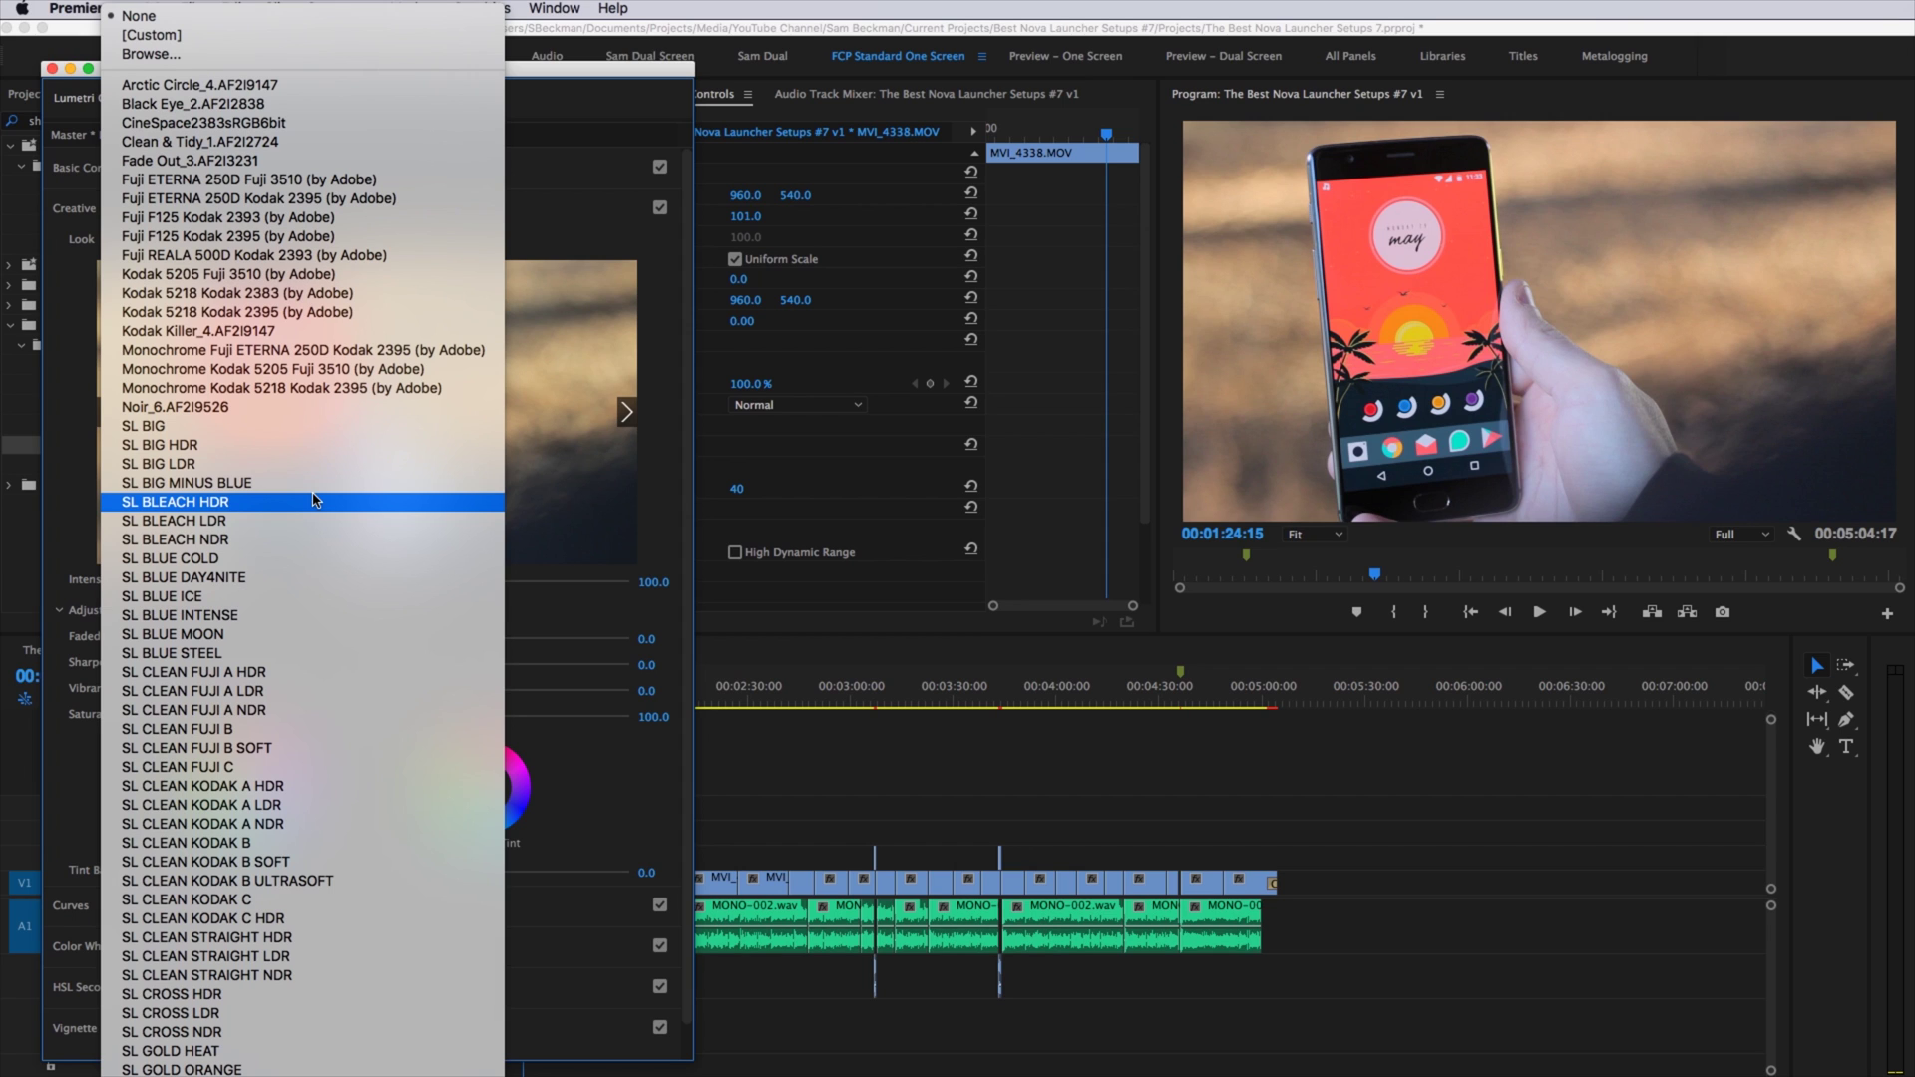
click(278, 179)
click(303, 239)
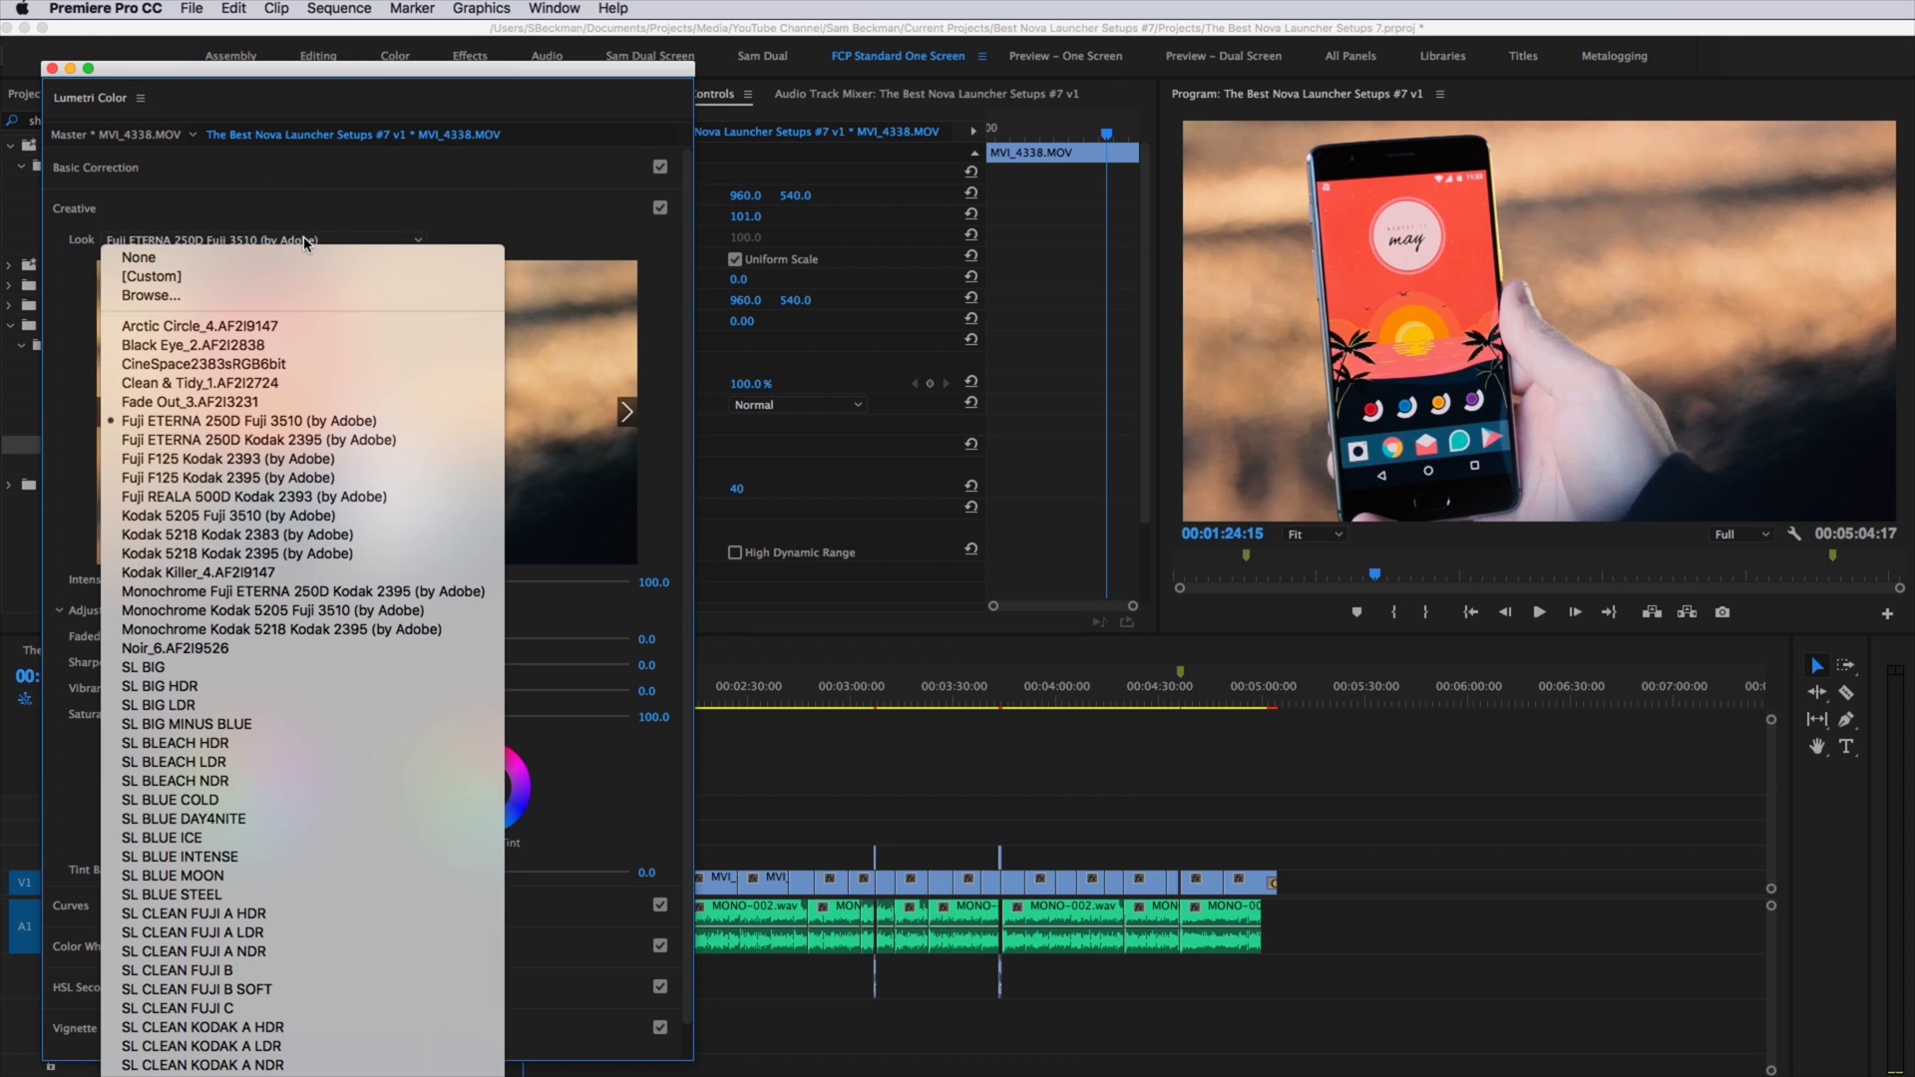
click(216, 493)
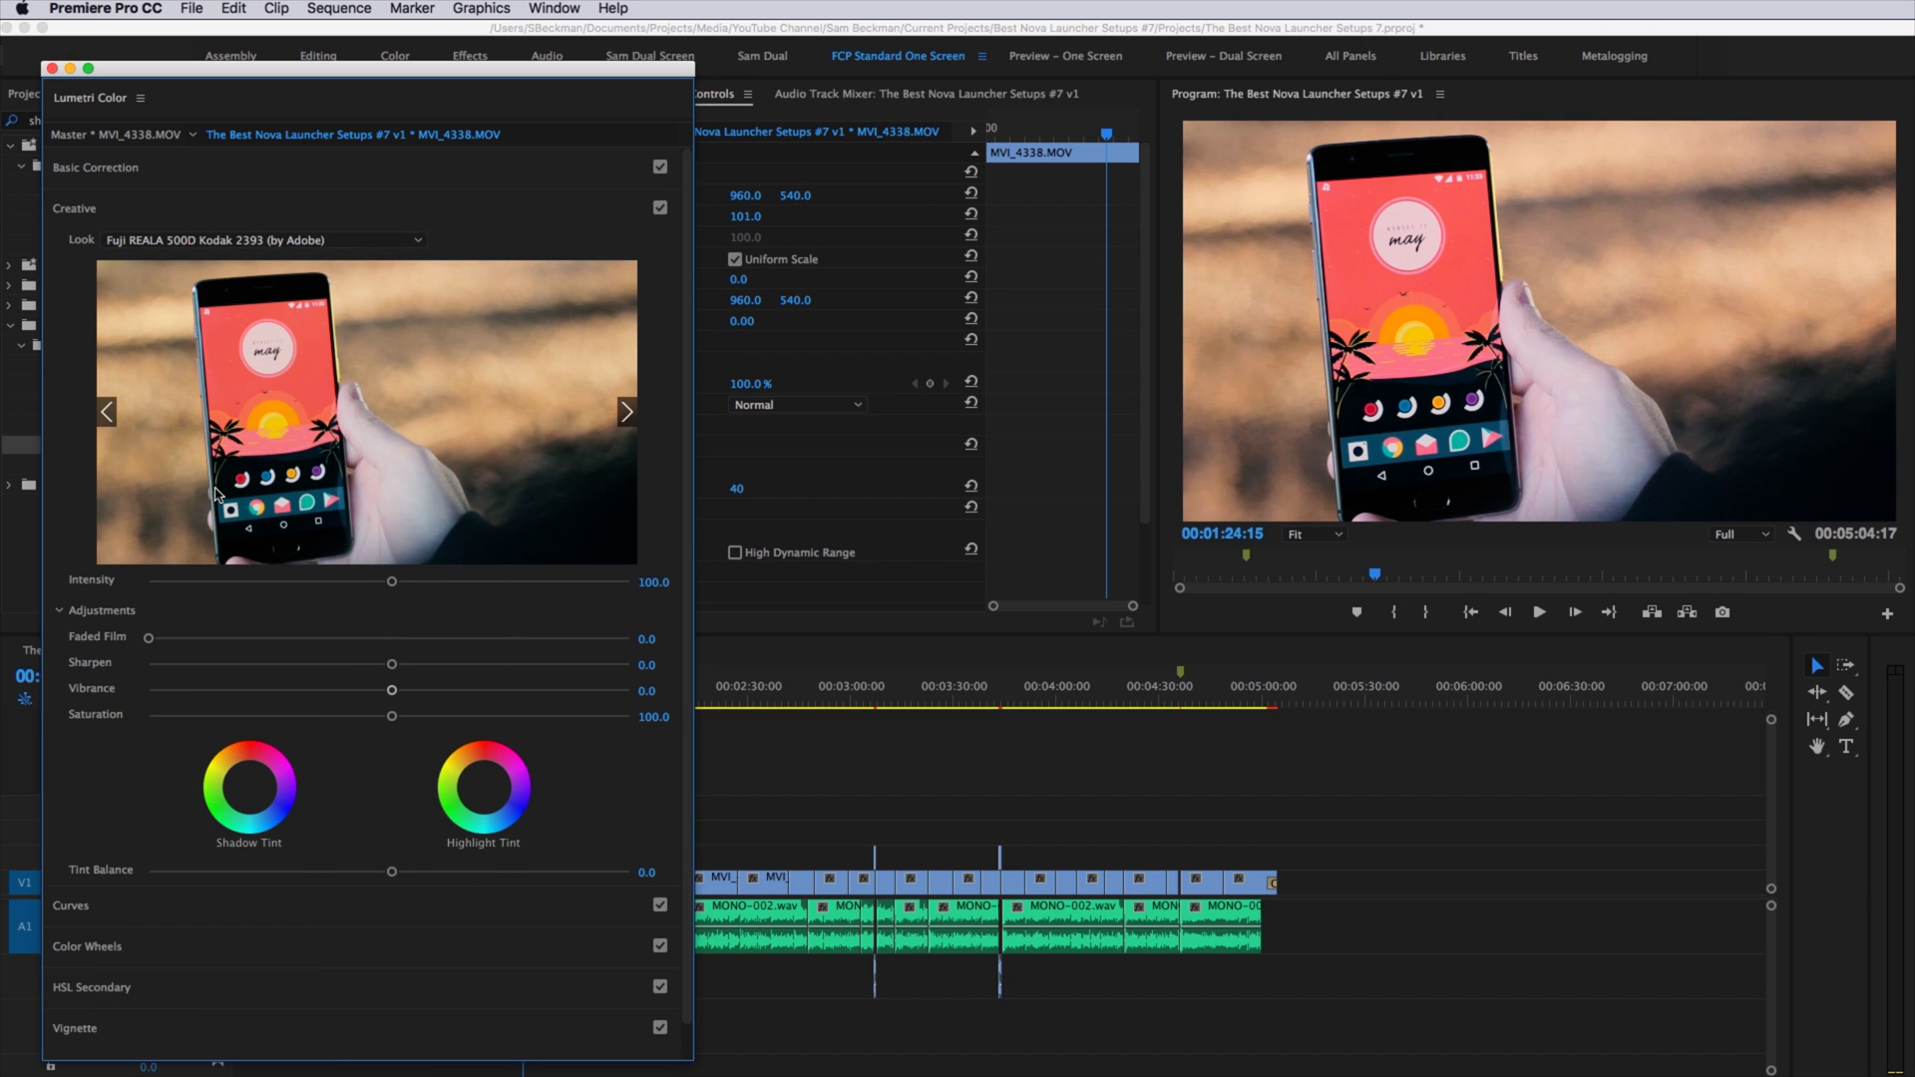
click(236, 240)
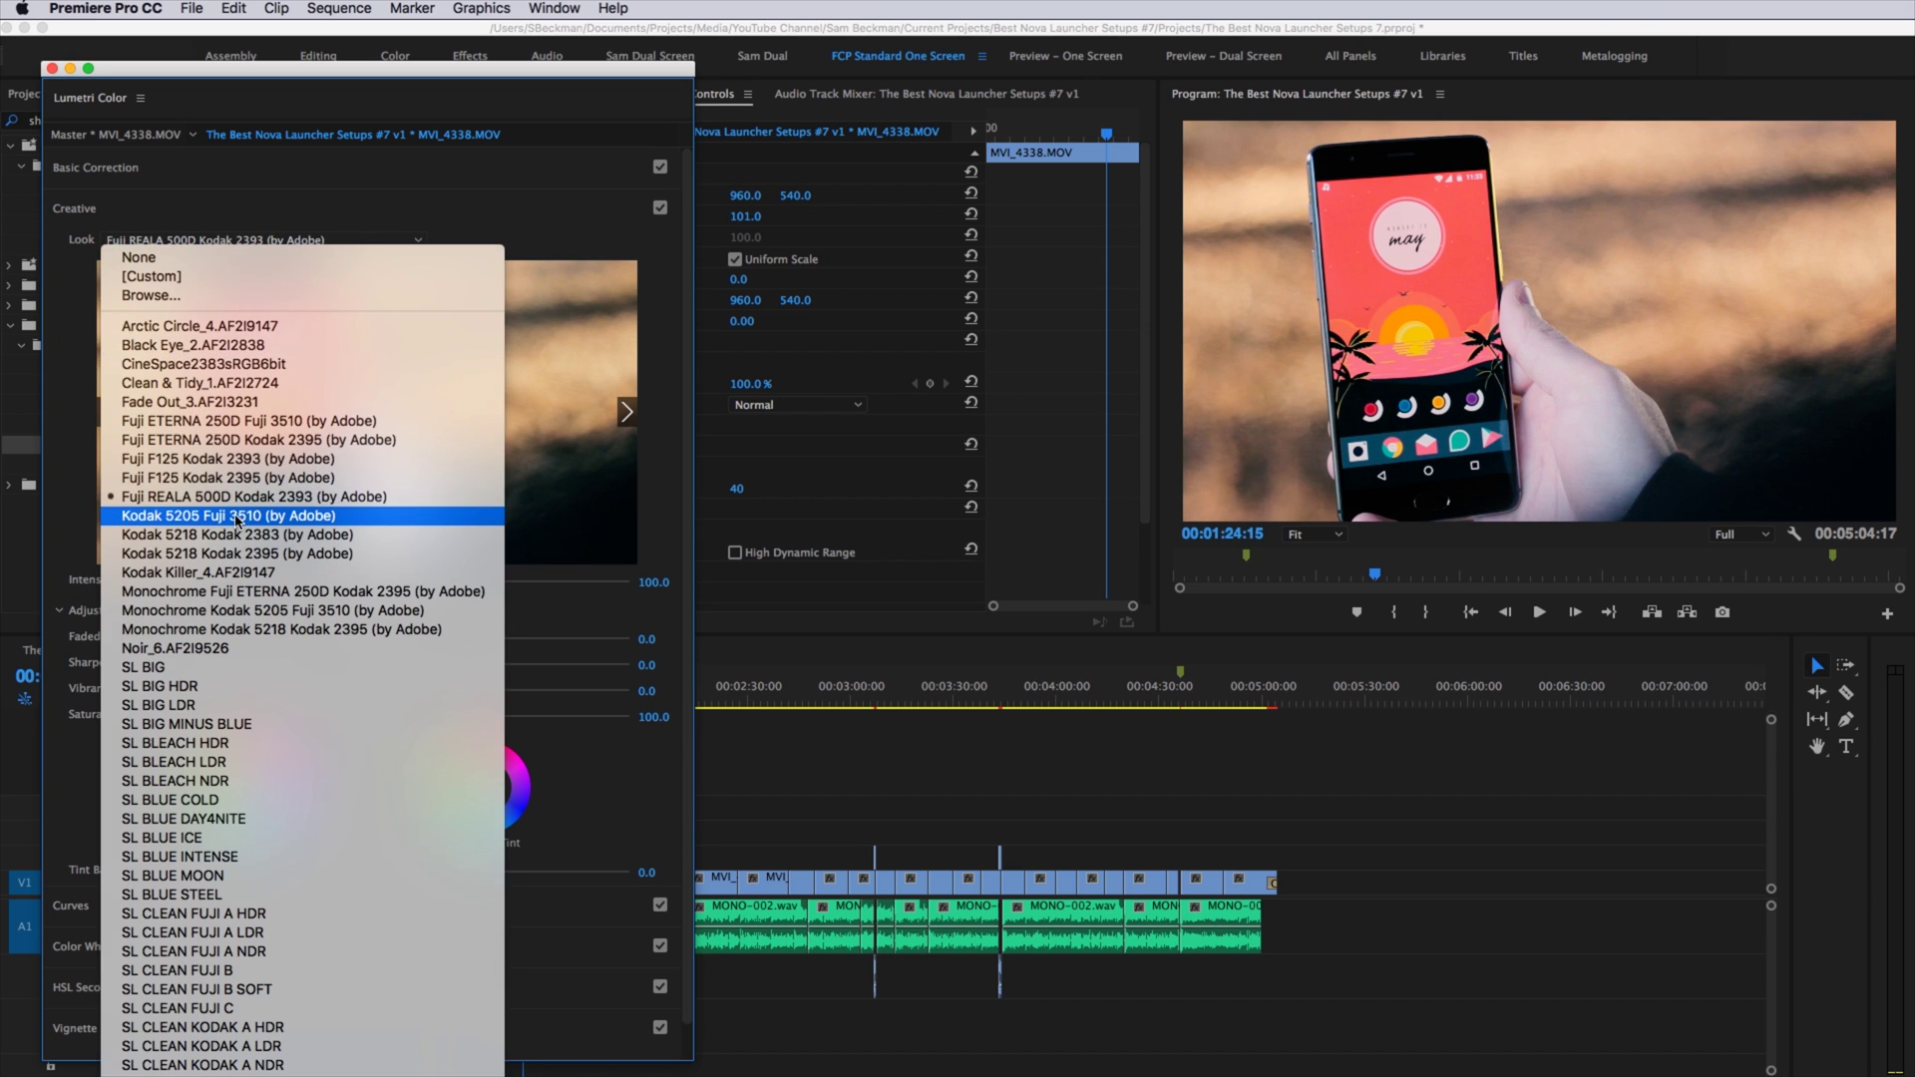
click(236, 516)
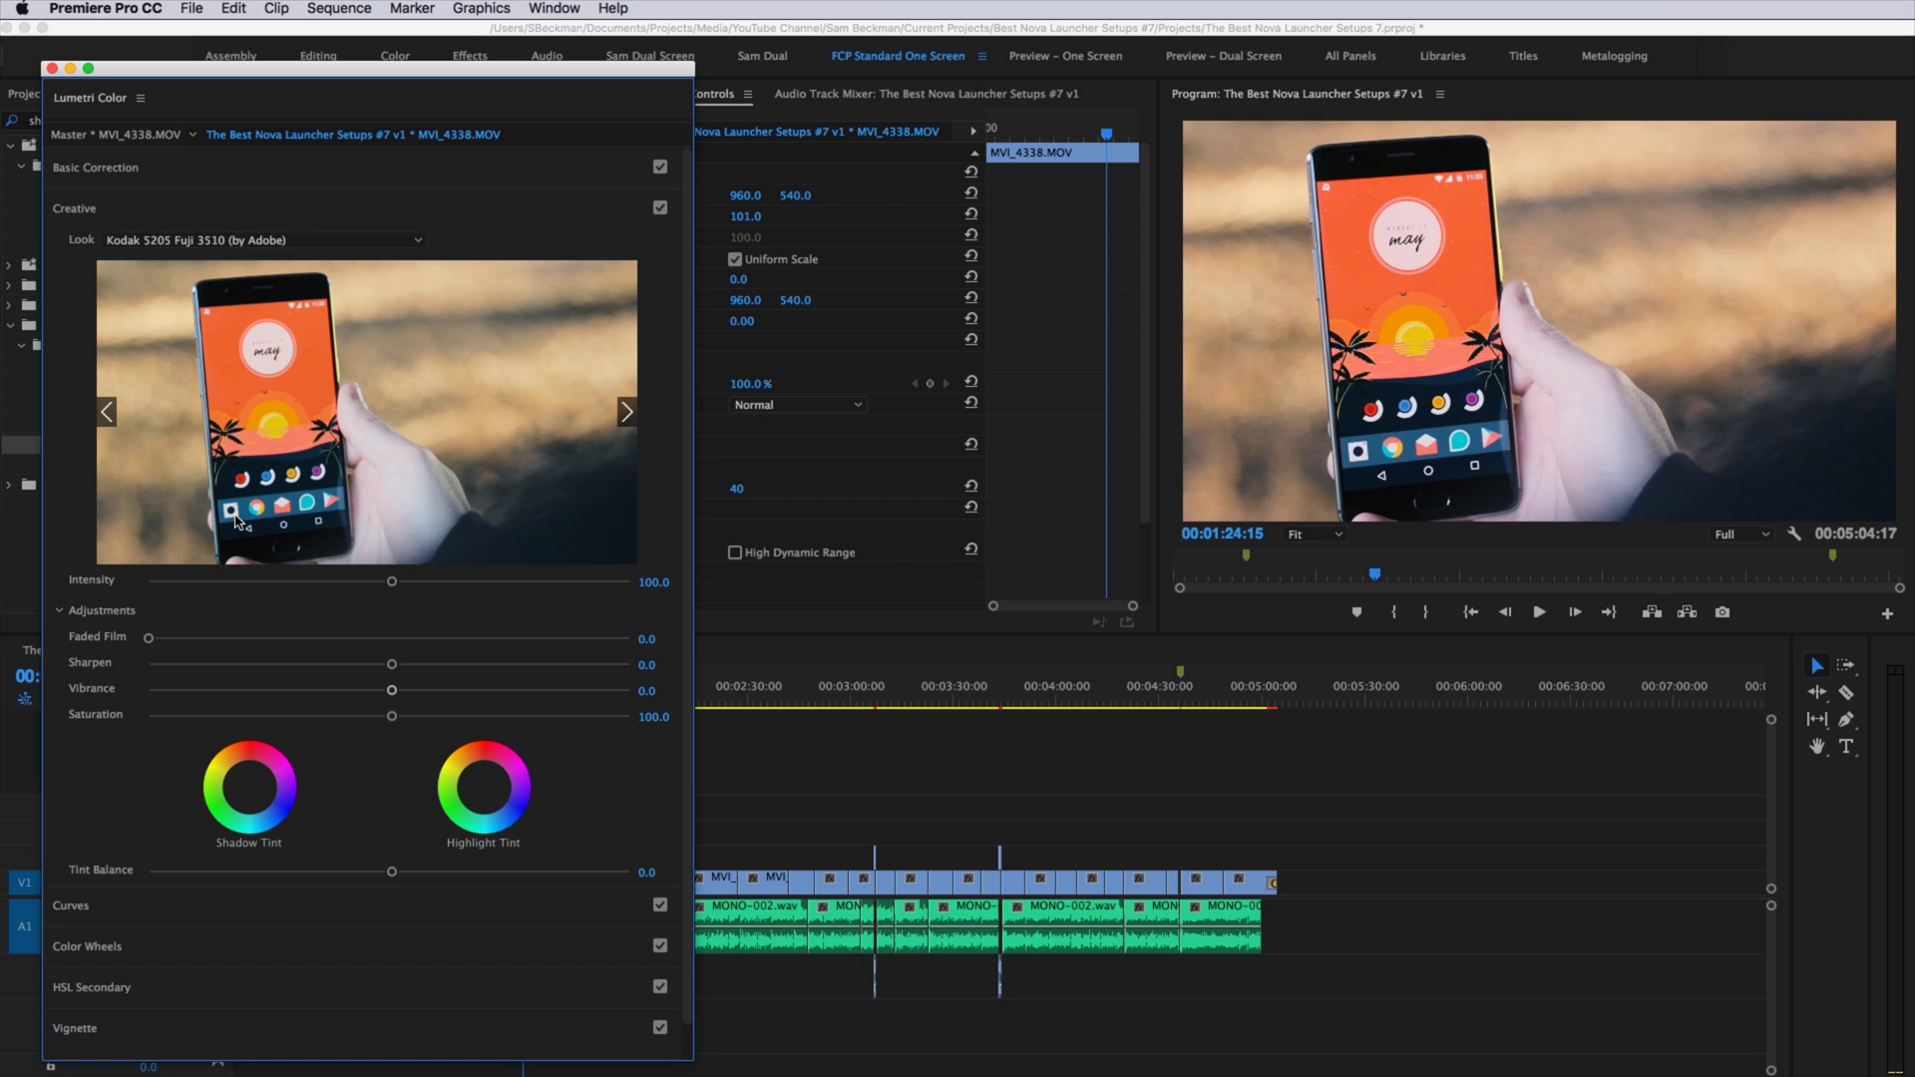
click(251, 241)
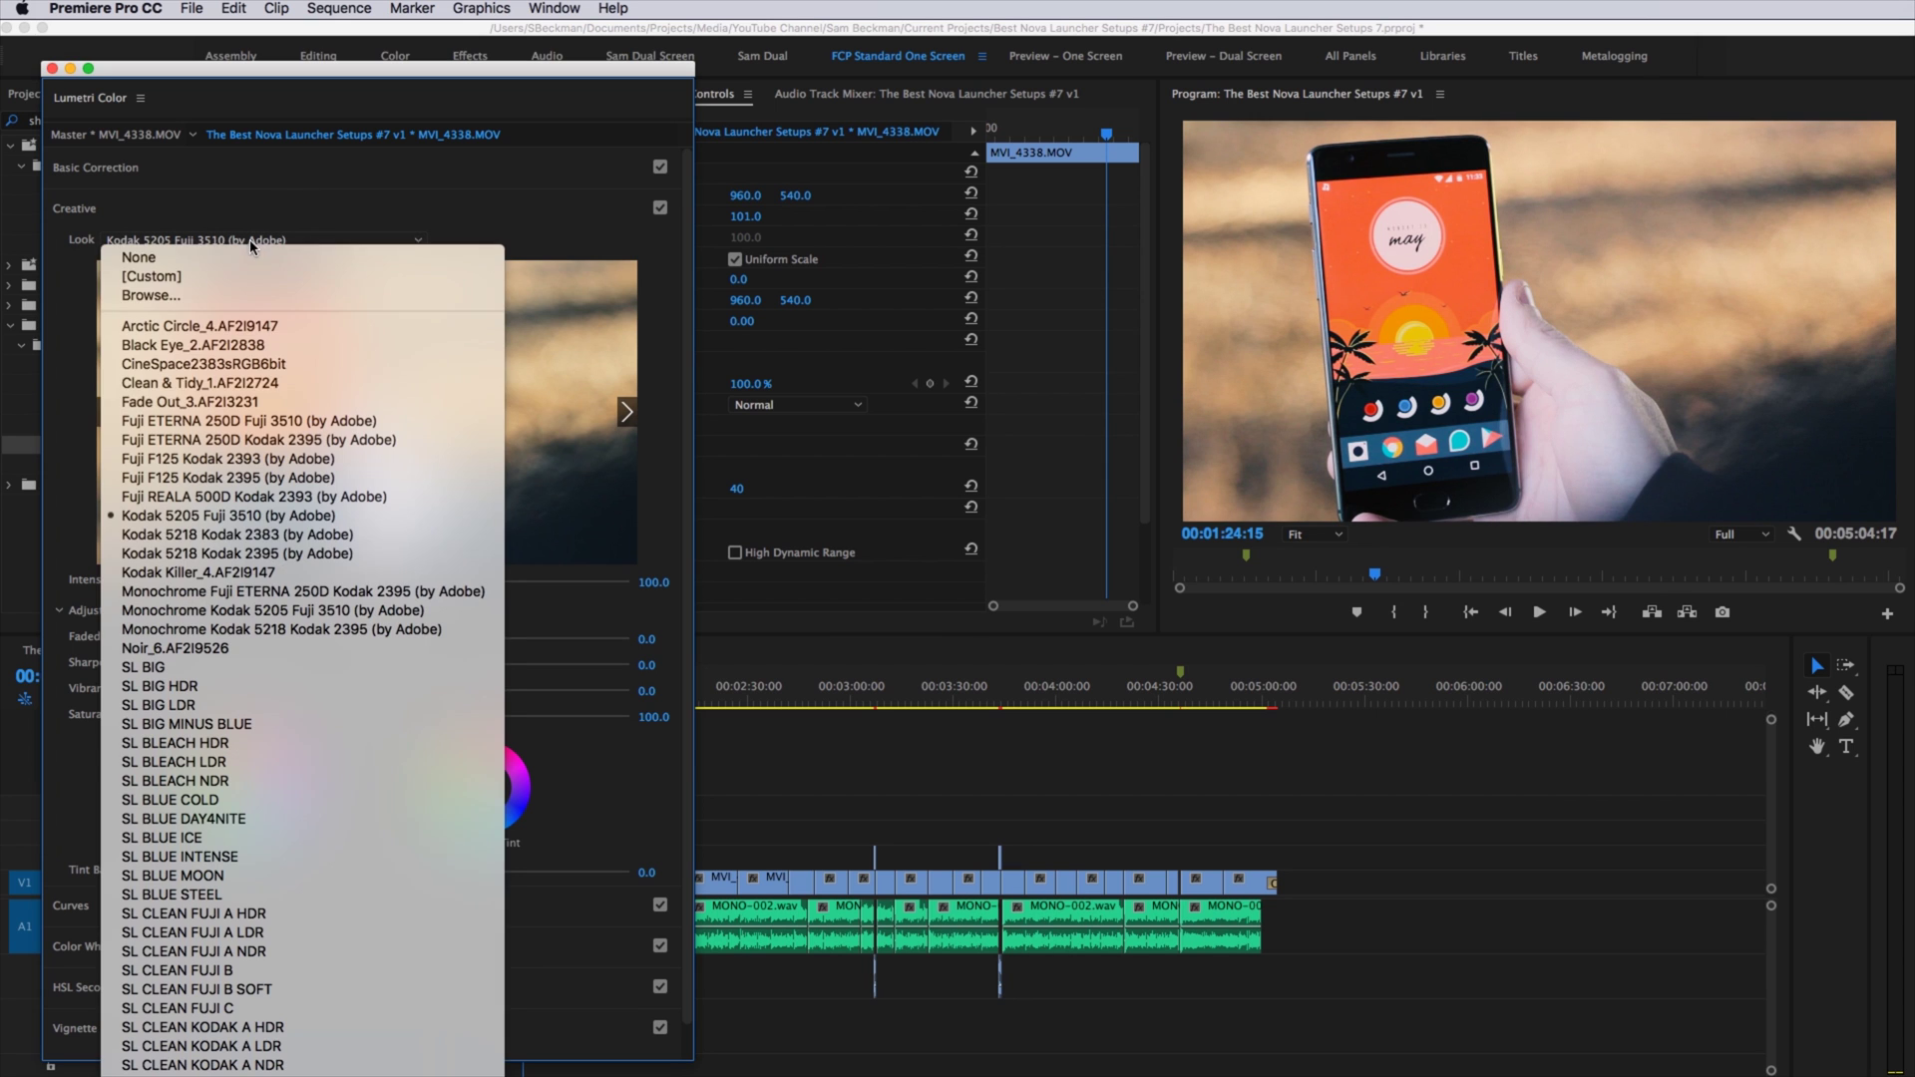
click(250, 591)
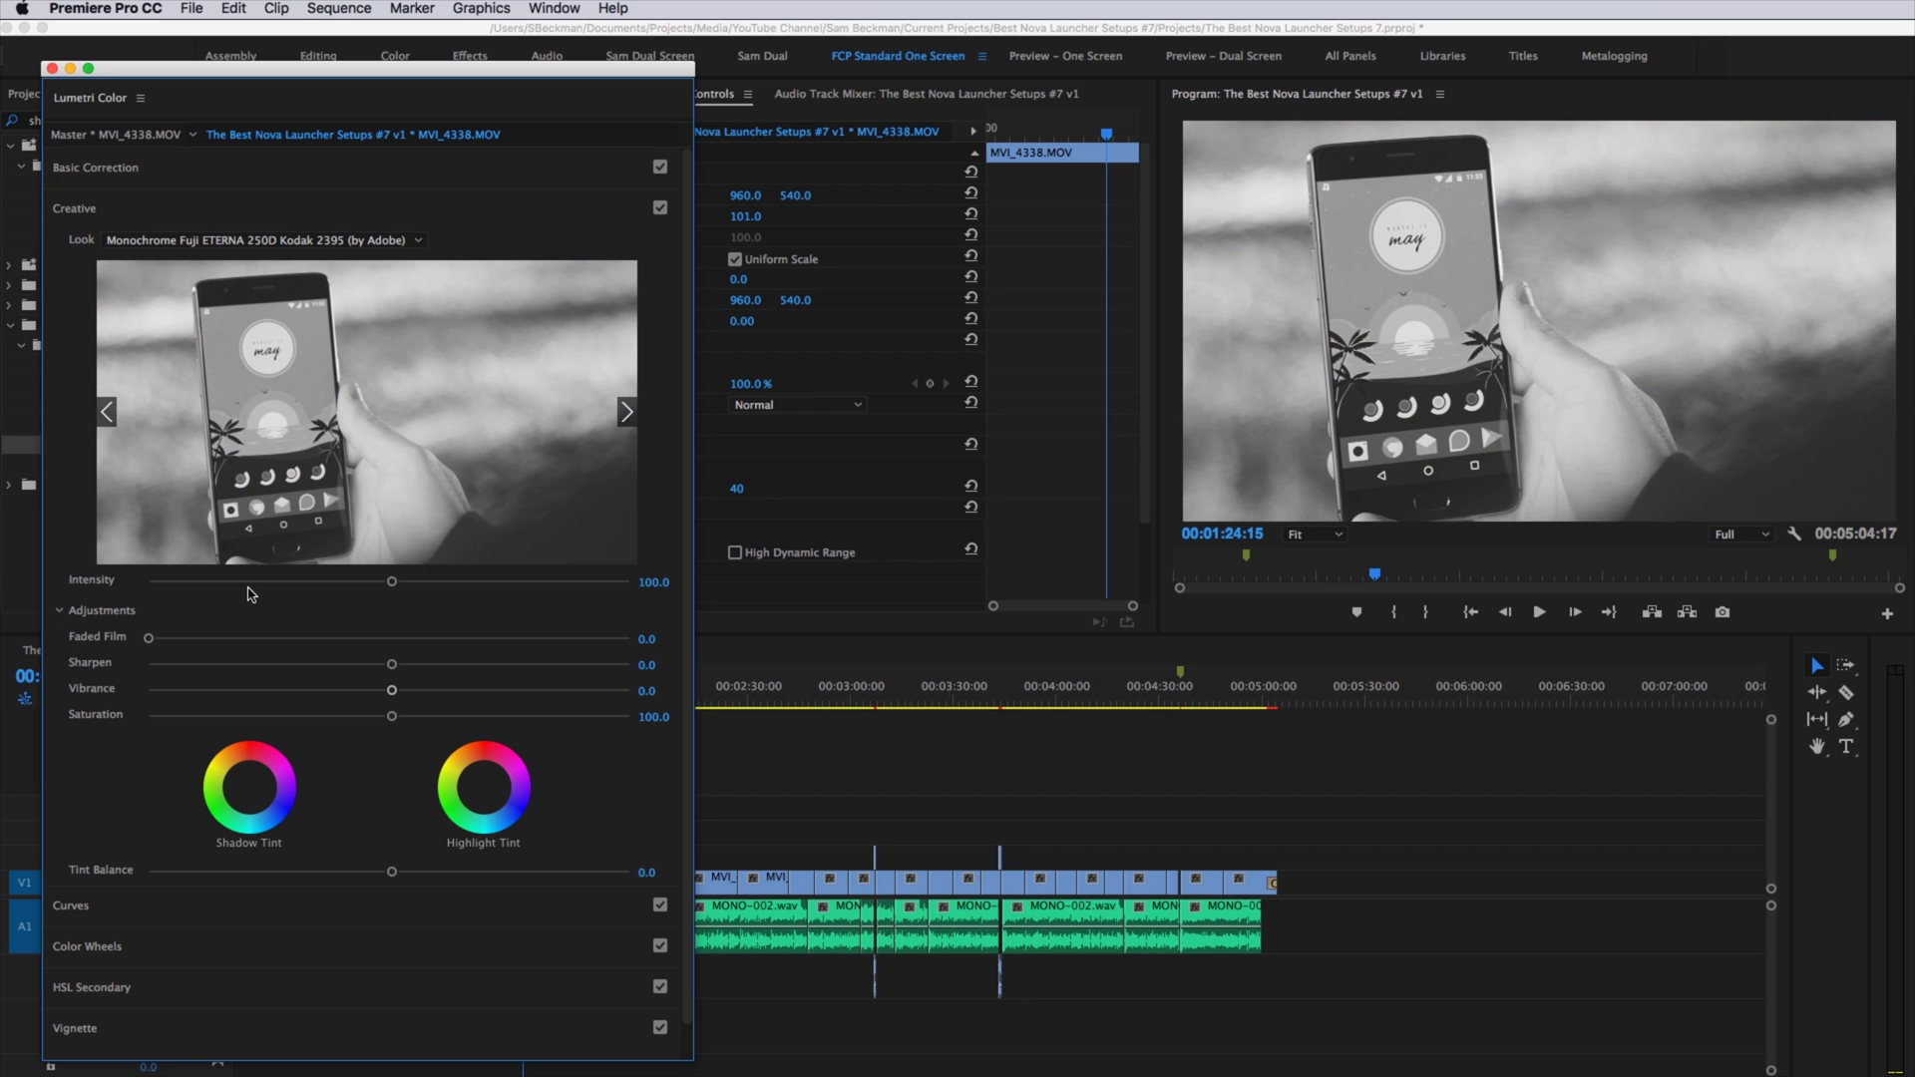
Apply the SL BLUE STEEL creative look and adjust its Intensity, trying 0, 39.8, 76.2 and 151.6 before settling on 75.8
click(379, 242)
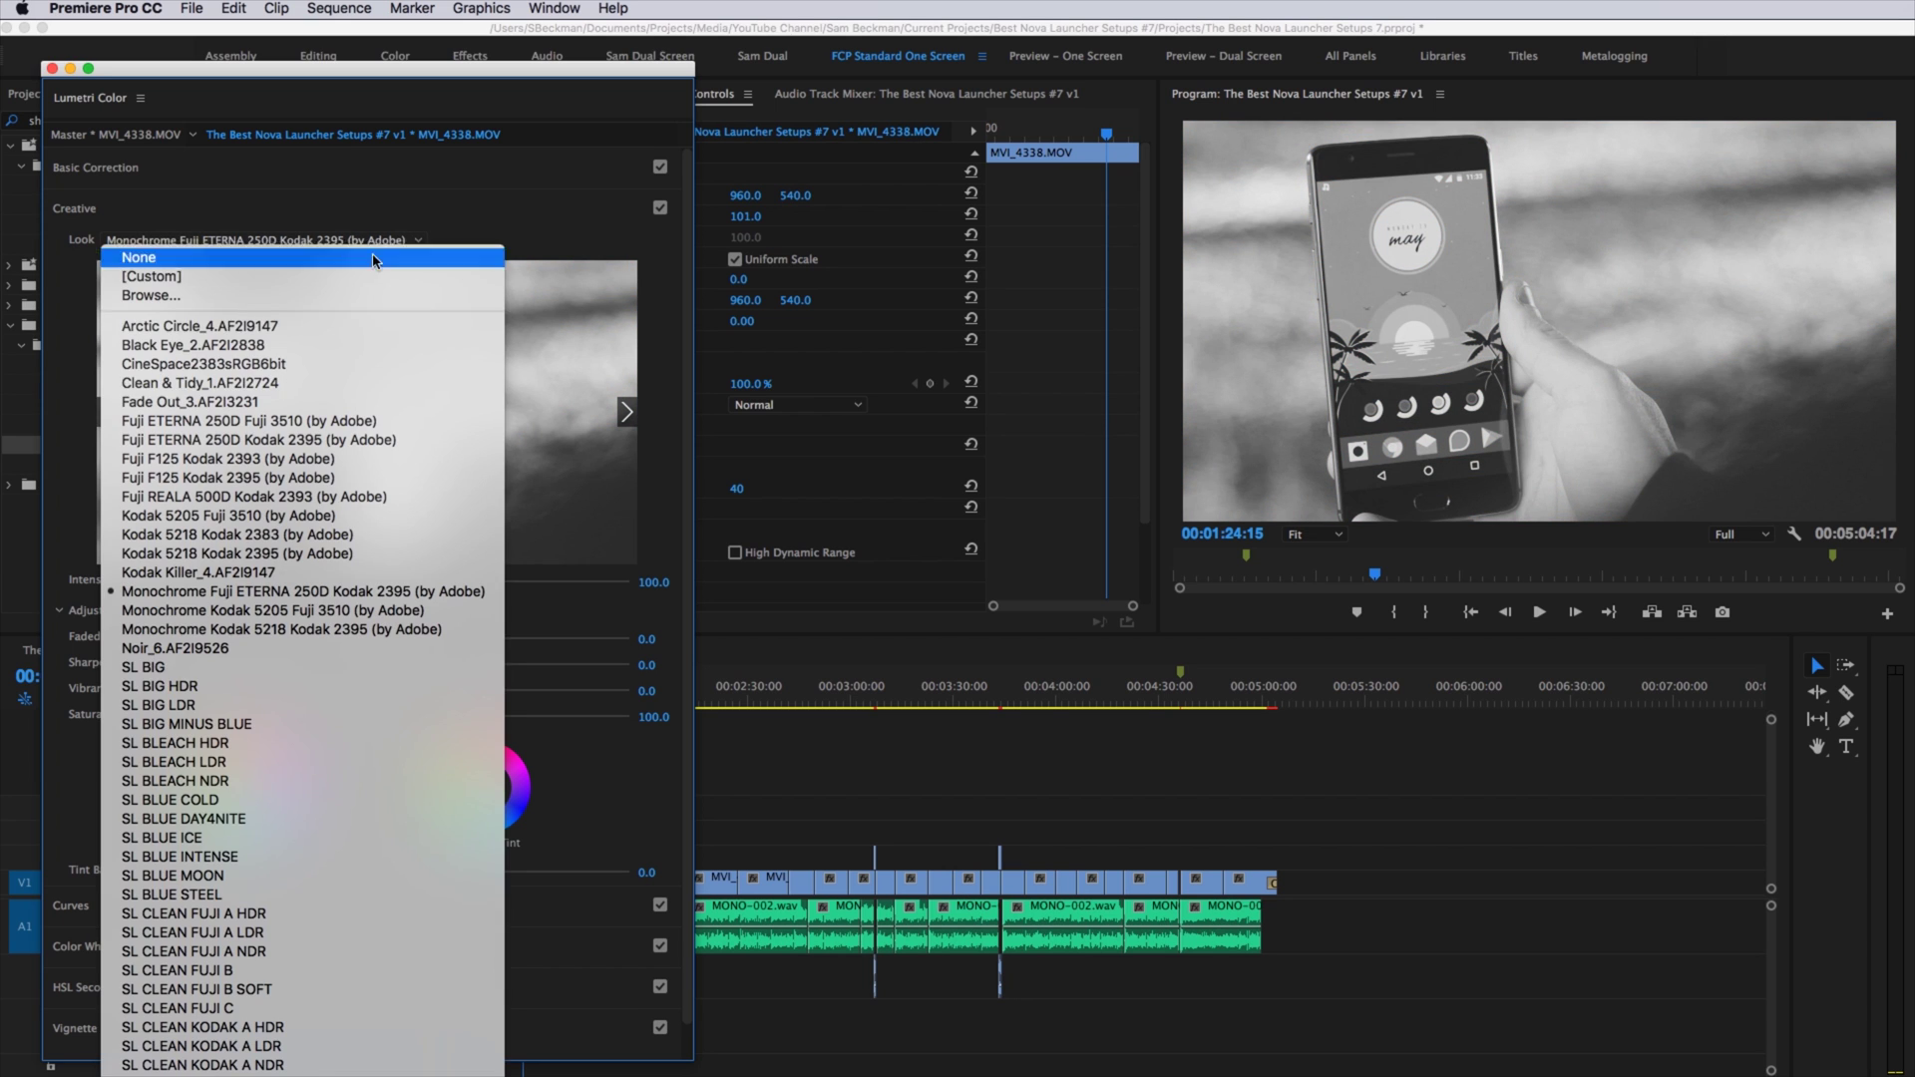
click(259, 901)
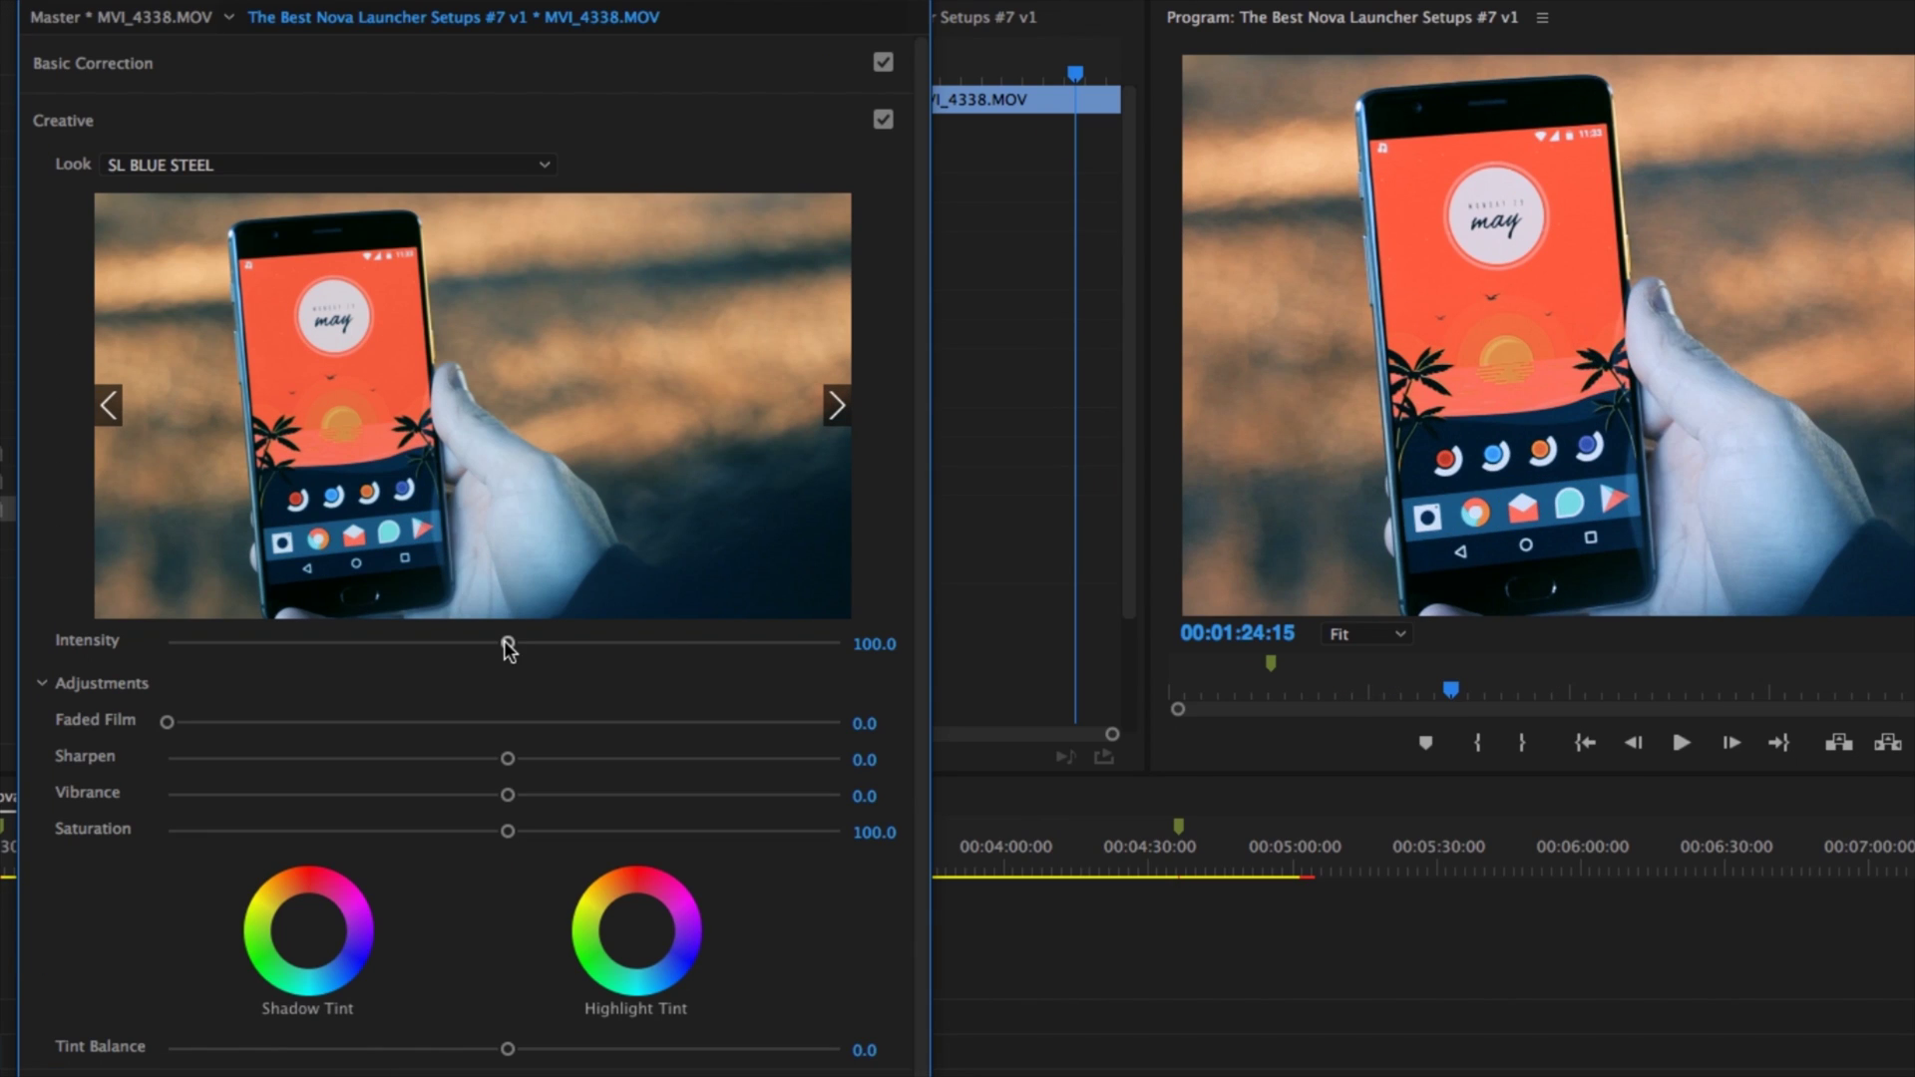
drag(509, 646, 139, 648)
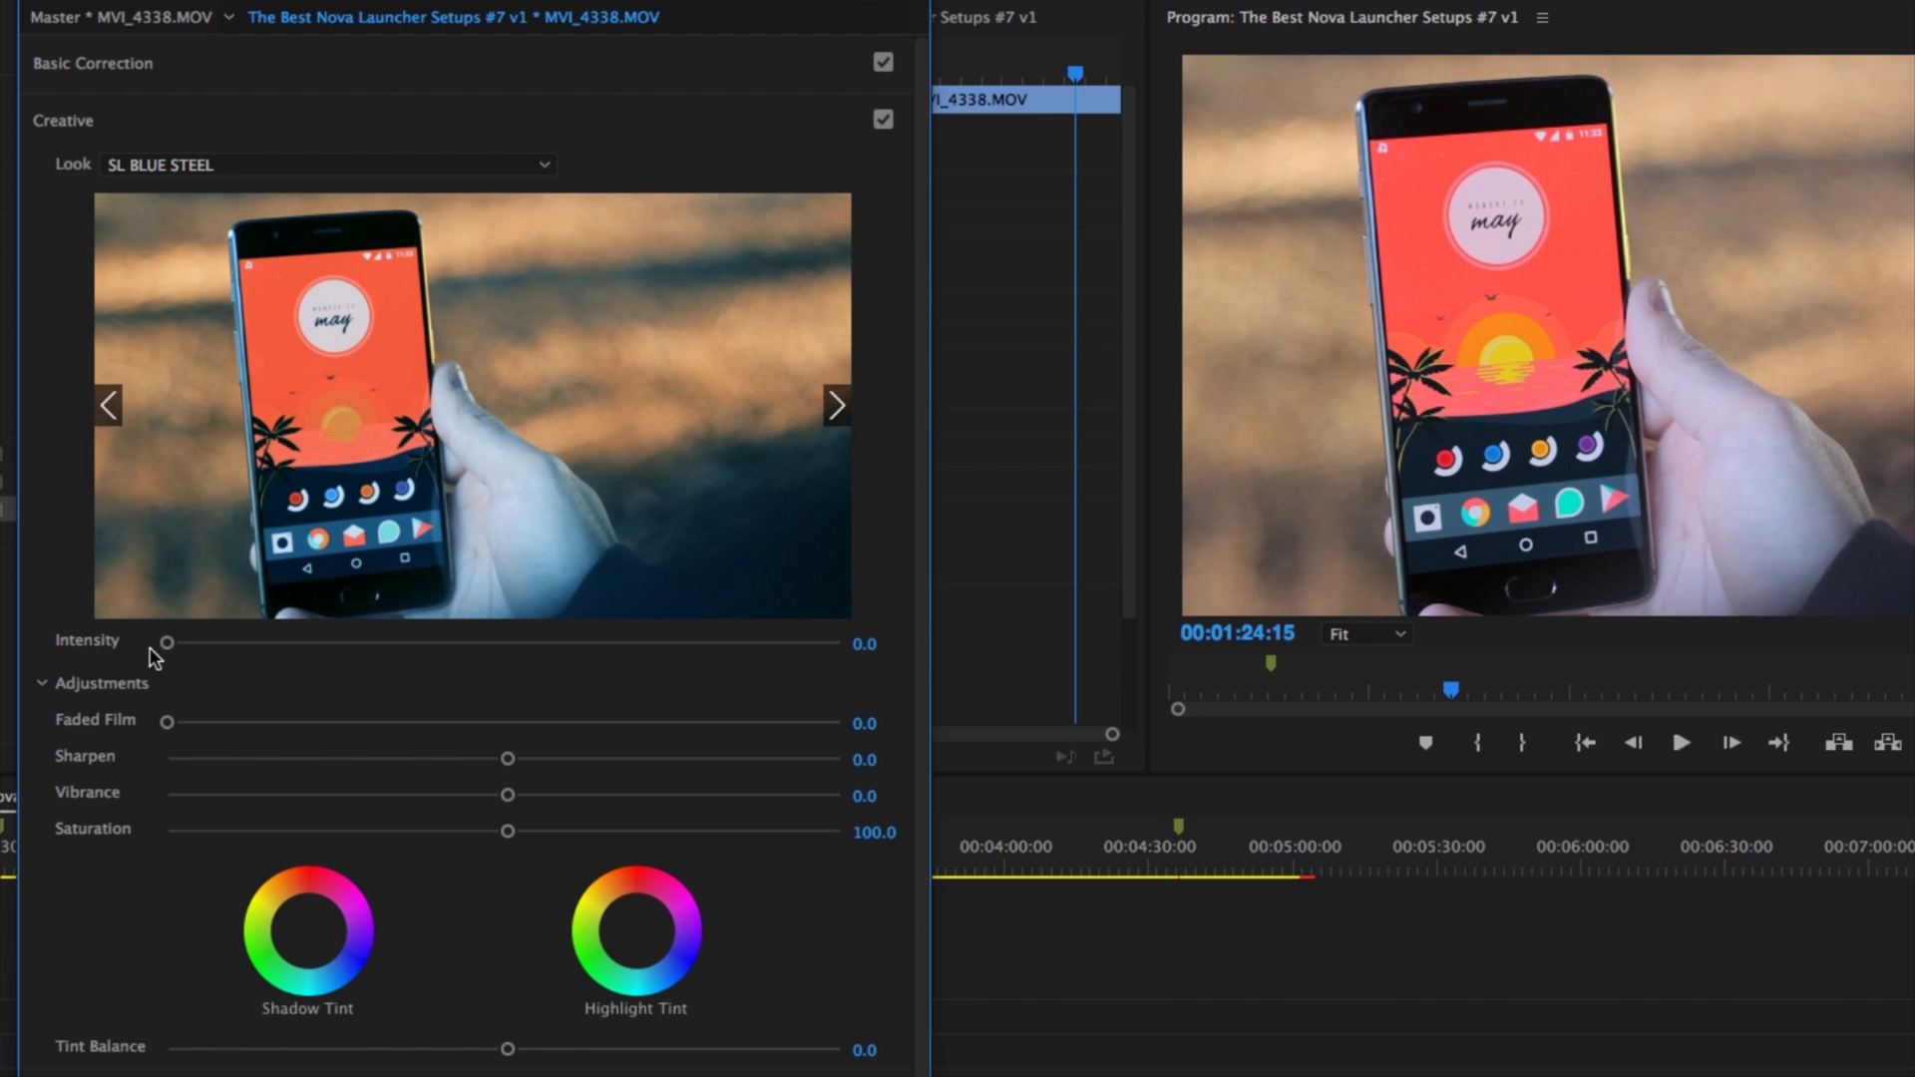
click(230, 643)
drag(233, 648, 301, 649)
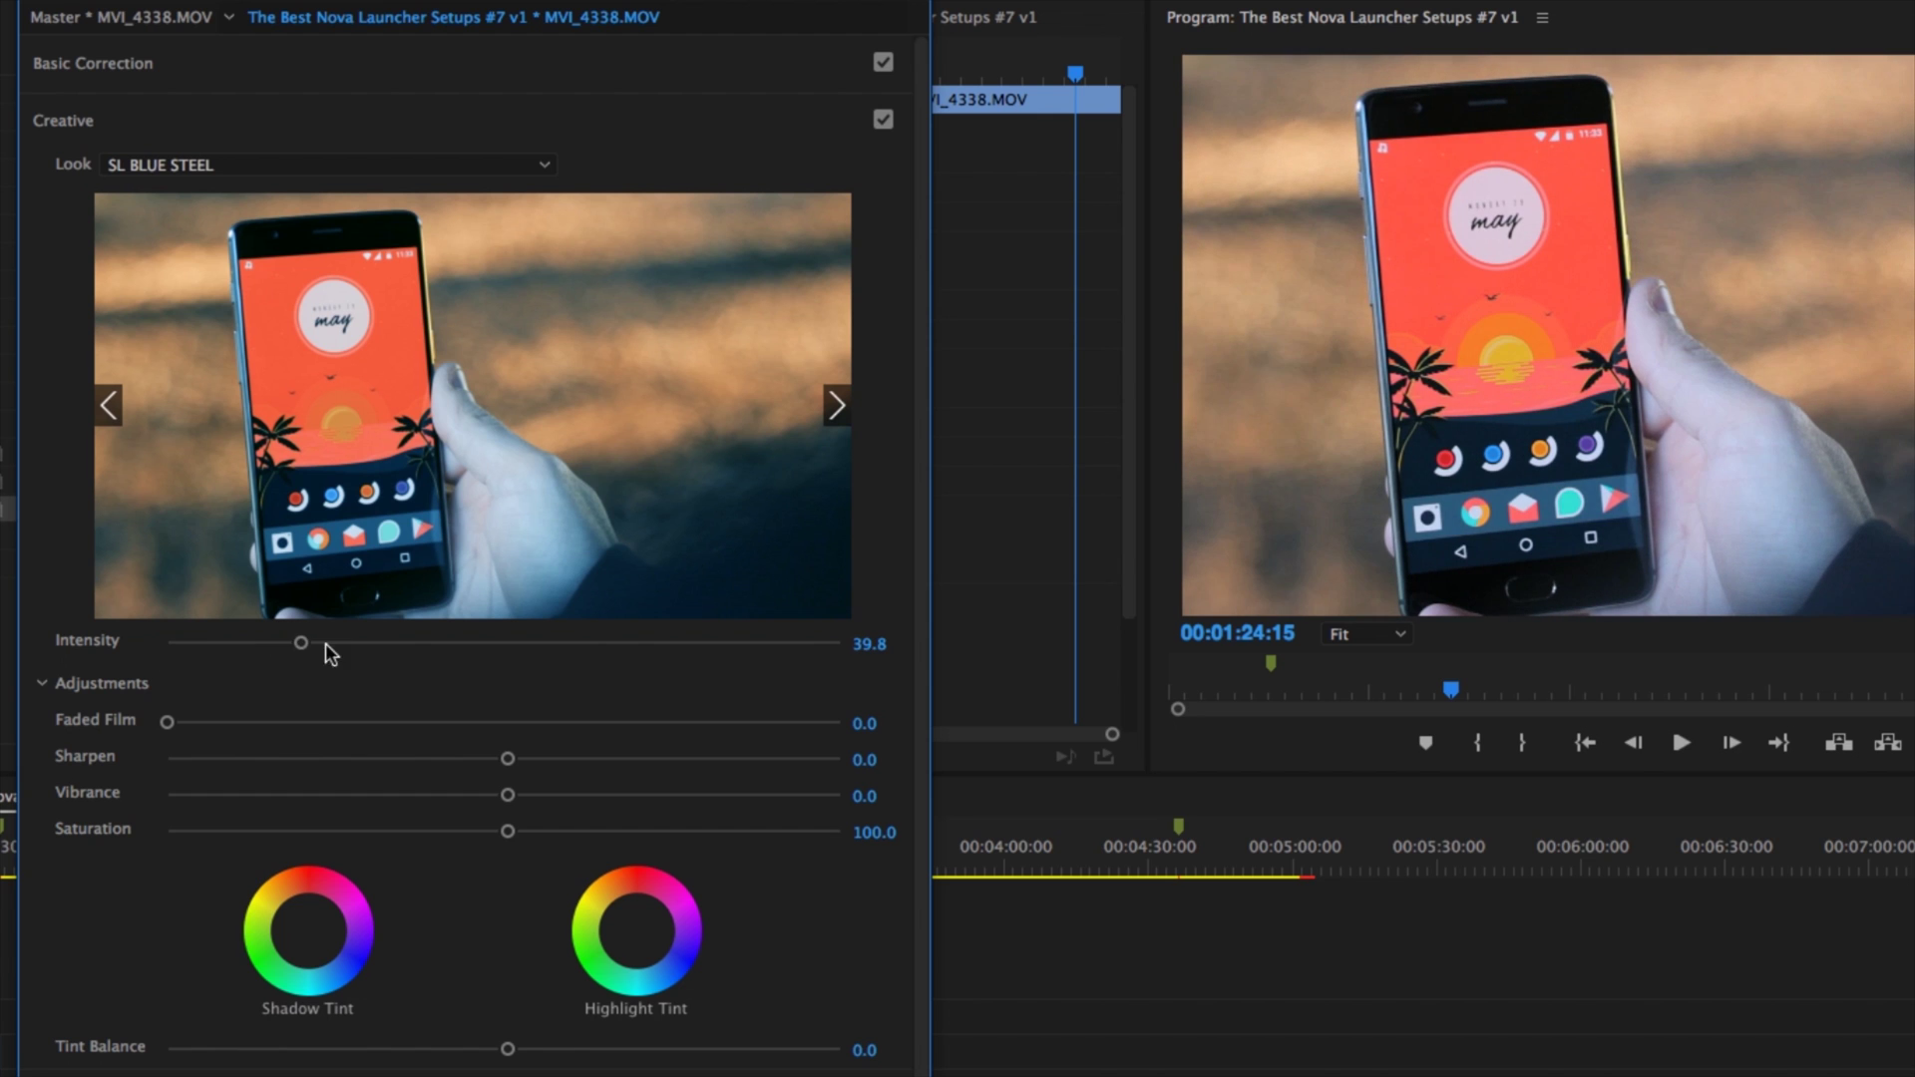
click(338, 649)
drag(337, 649, 425, 651)
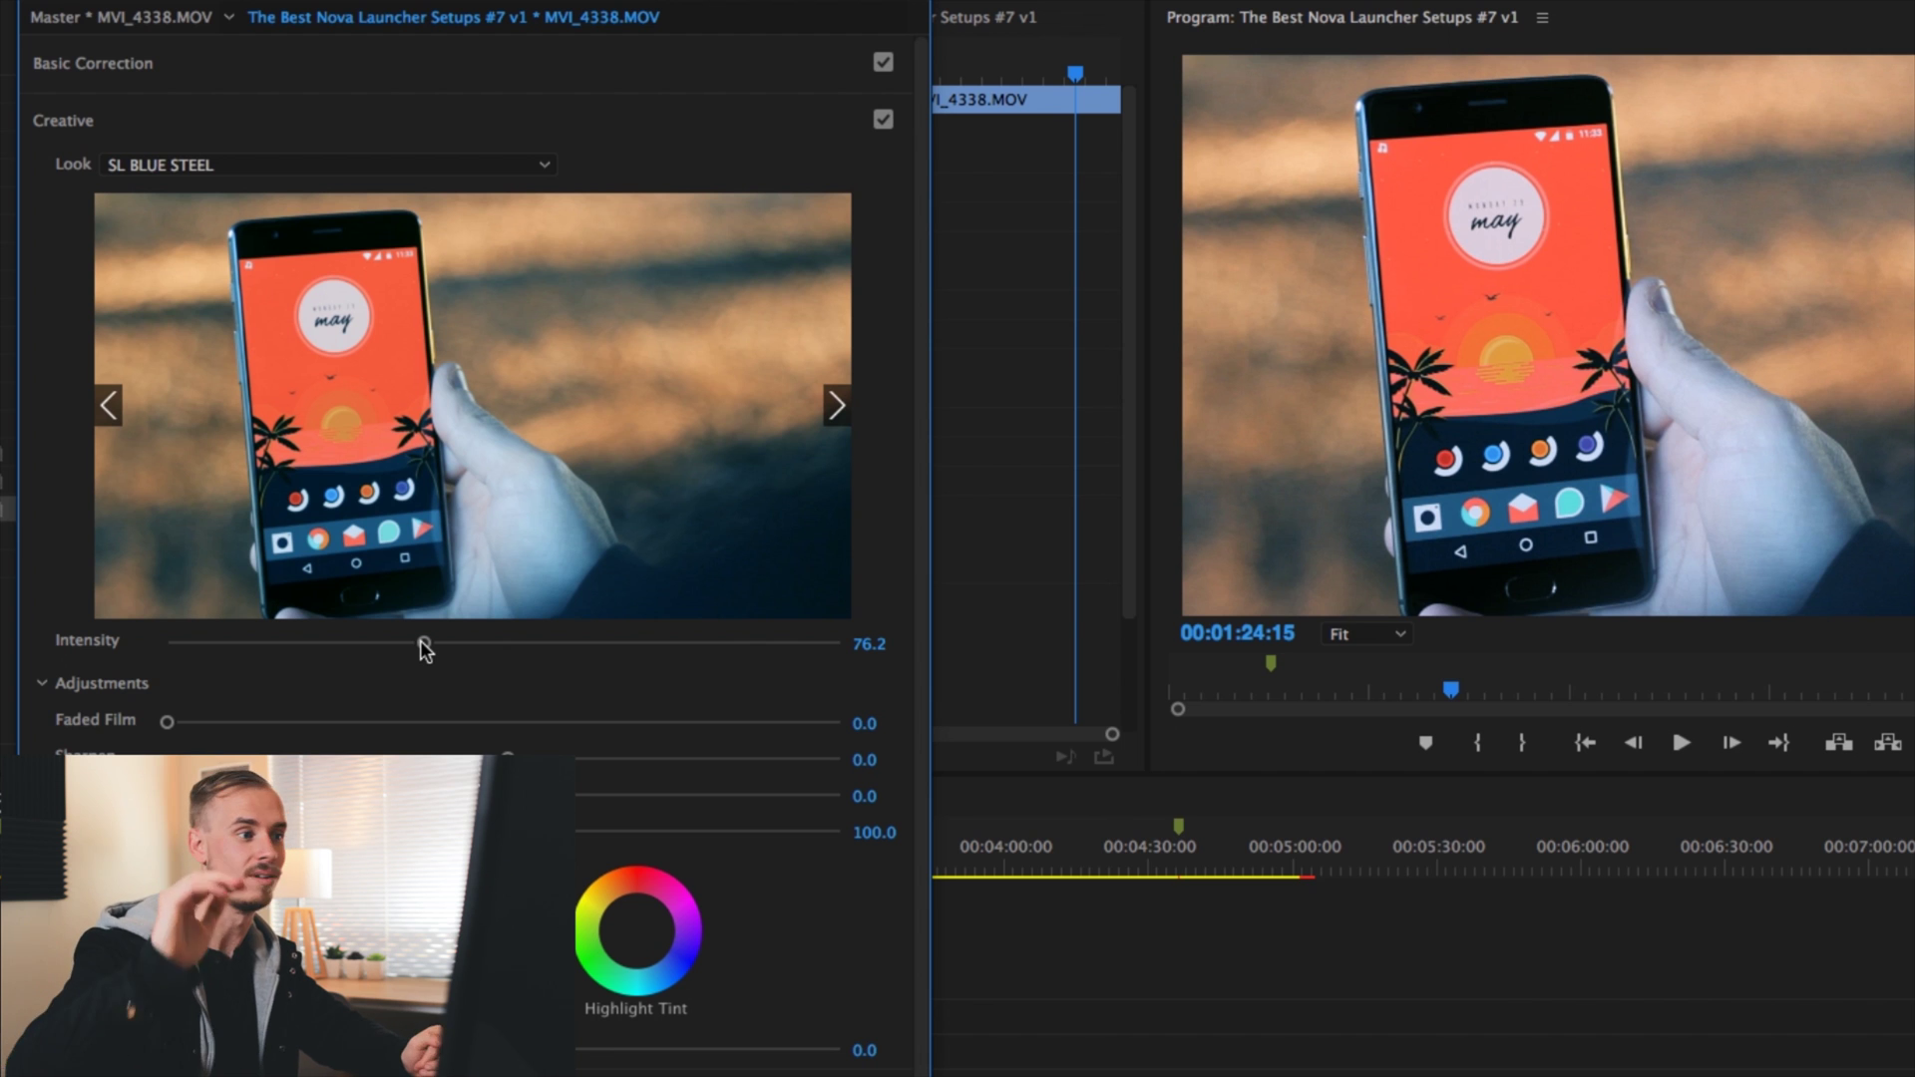
click(679, 643)
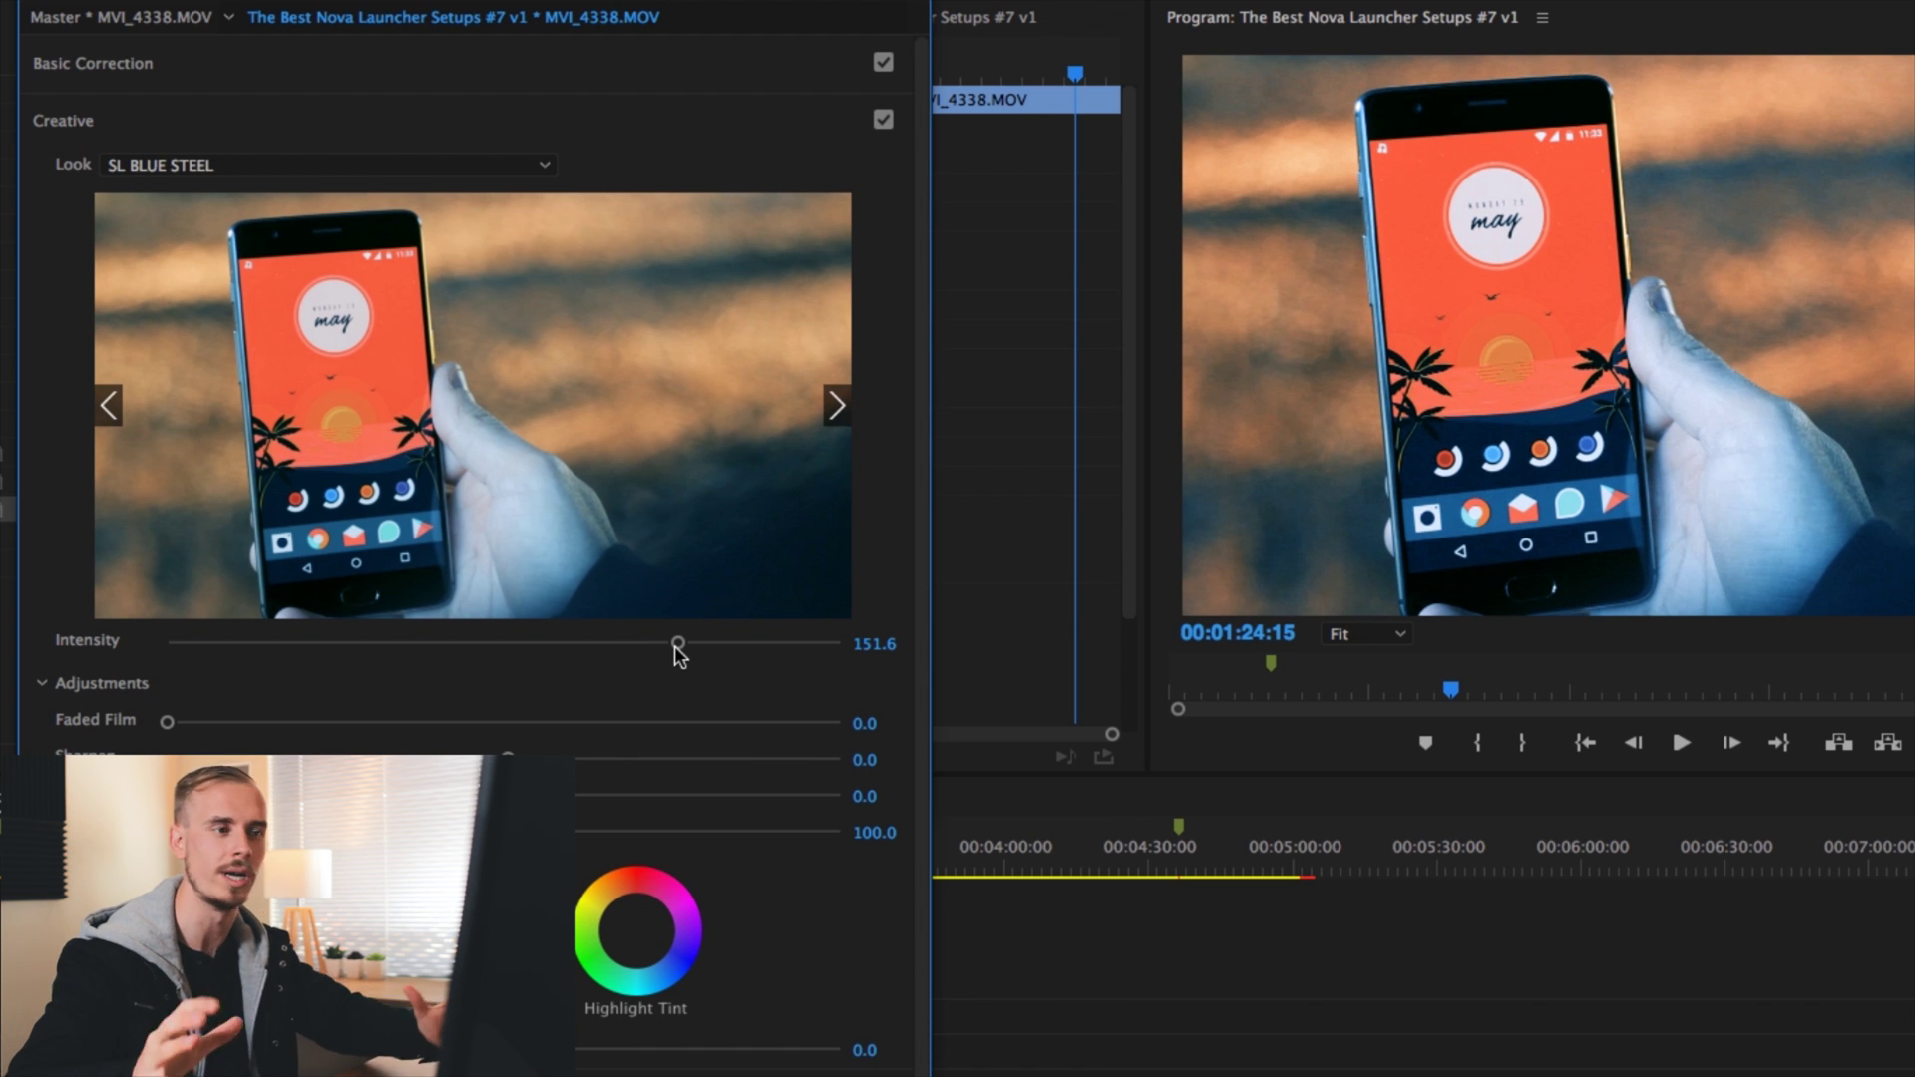
click(425, 643)
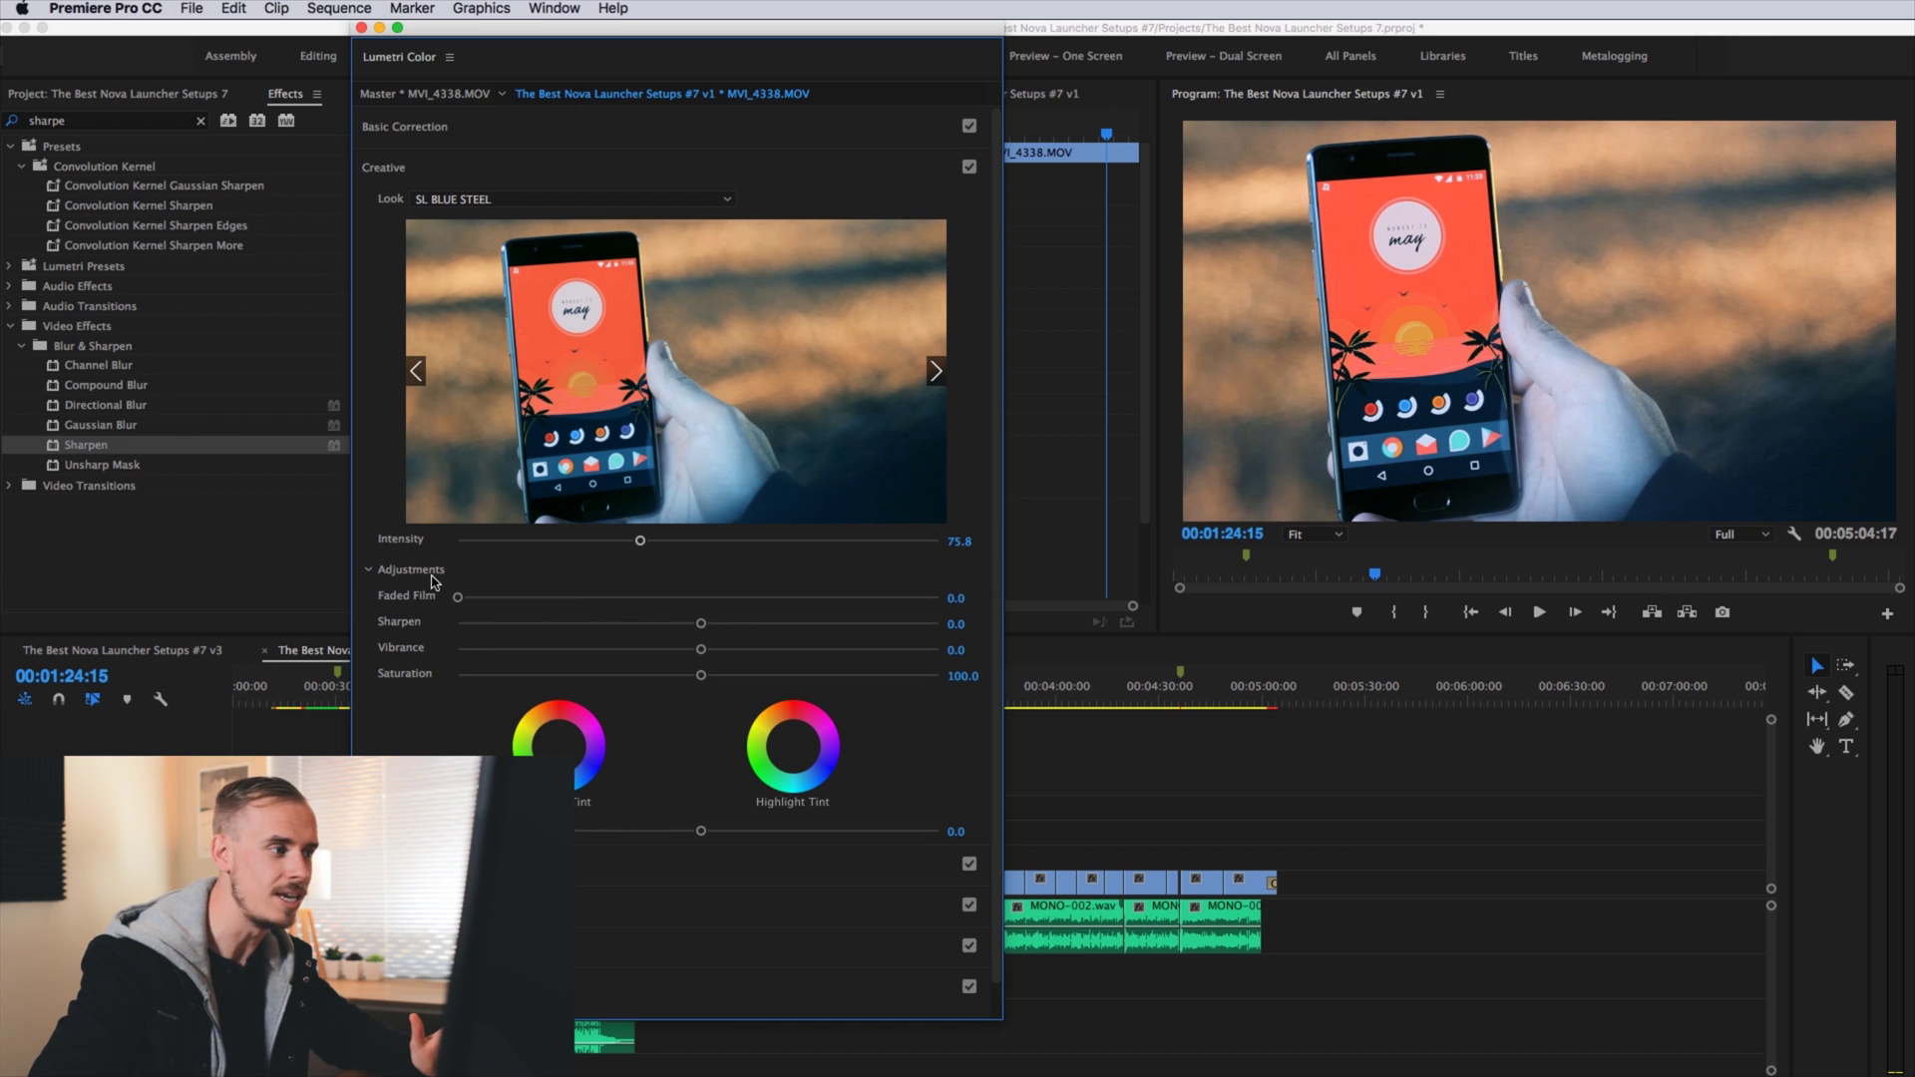
Set the Faded Film adjustment of the SL BLUE STEEL look to 20
click(958, 597)
text(20)
key(Return)
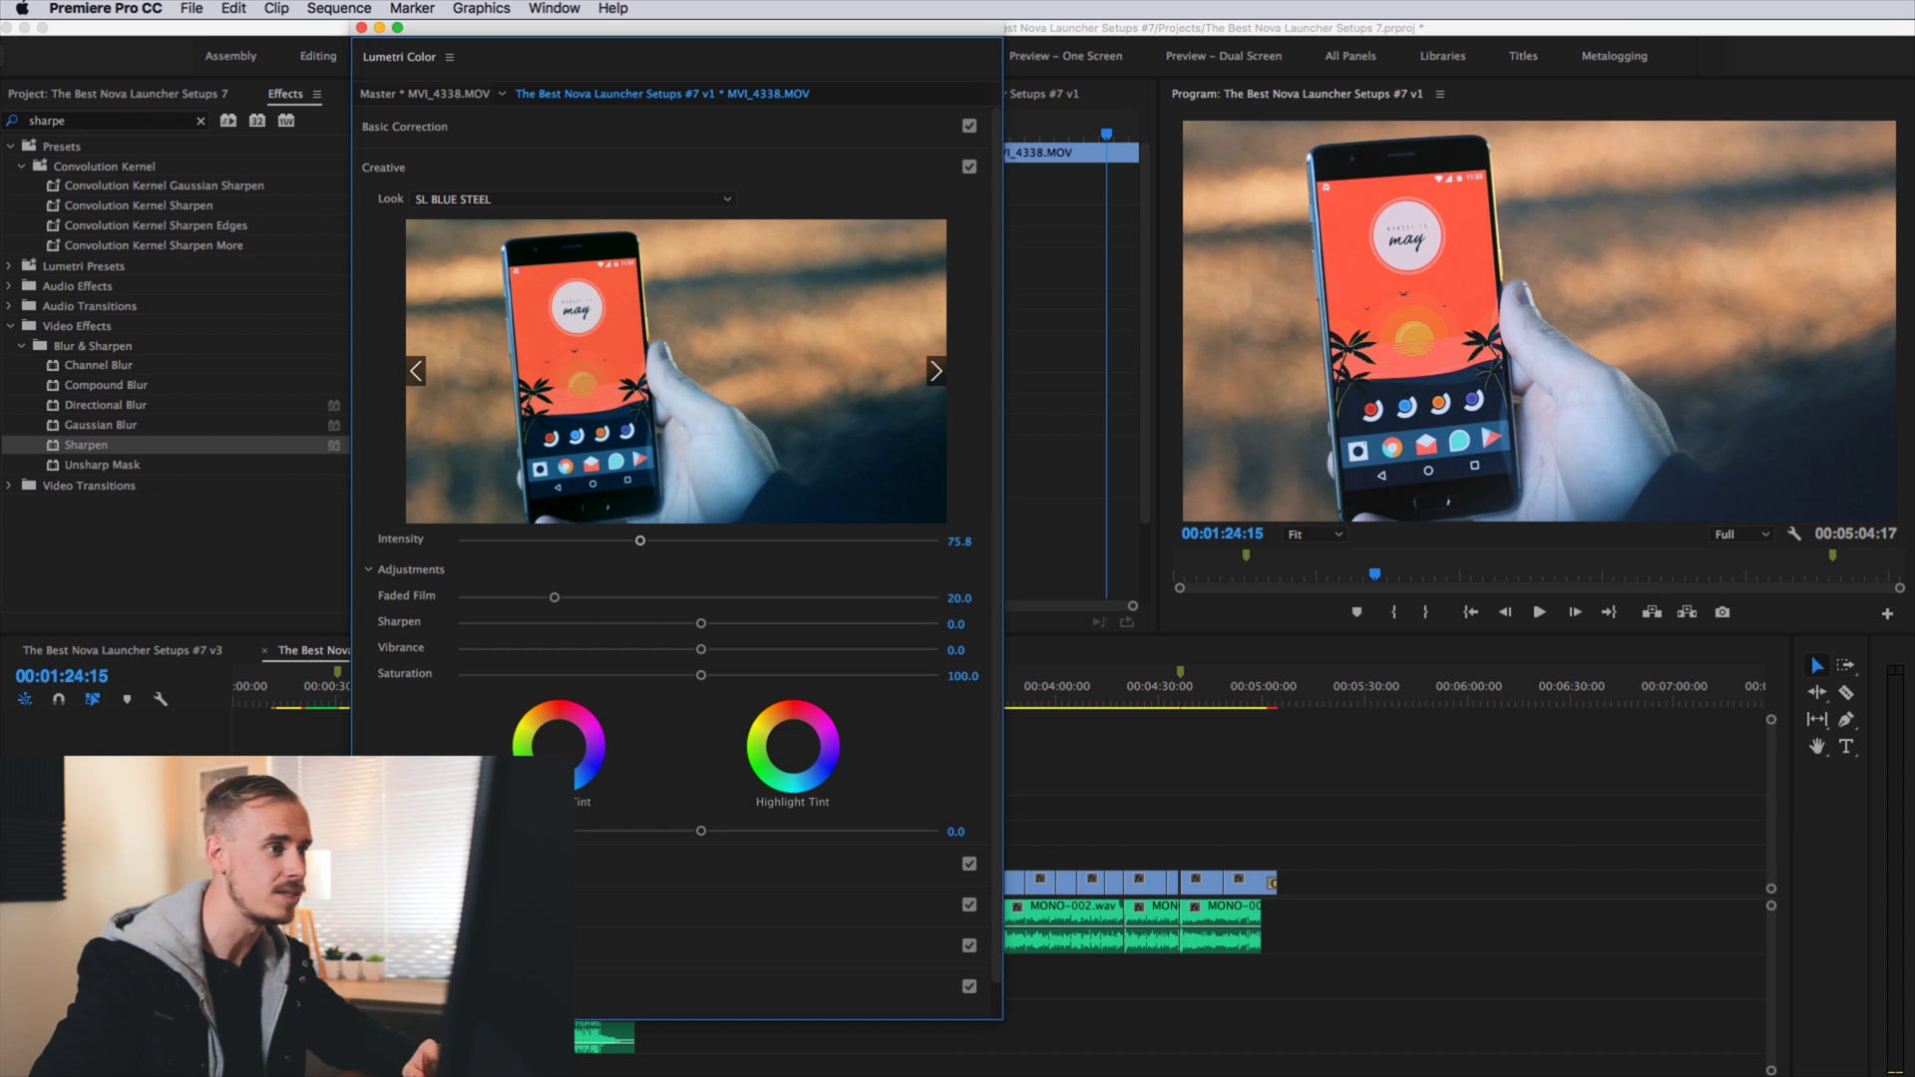
click(772, 599)
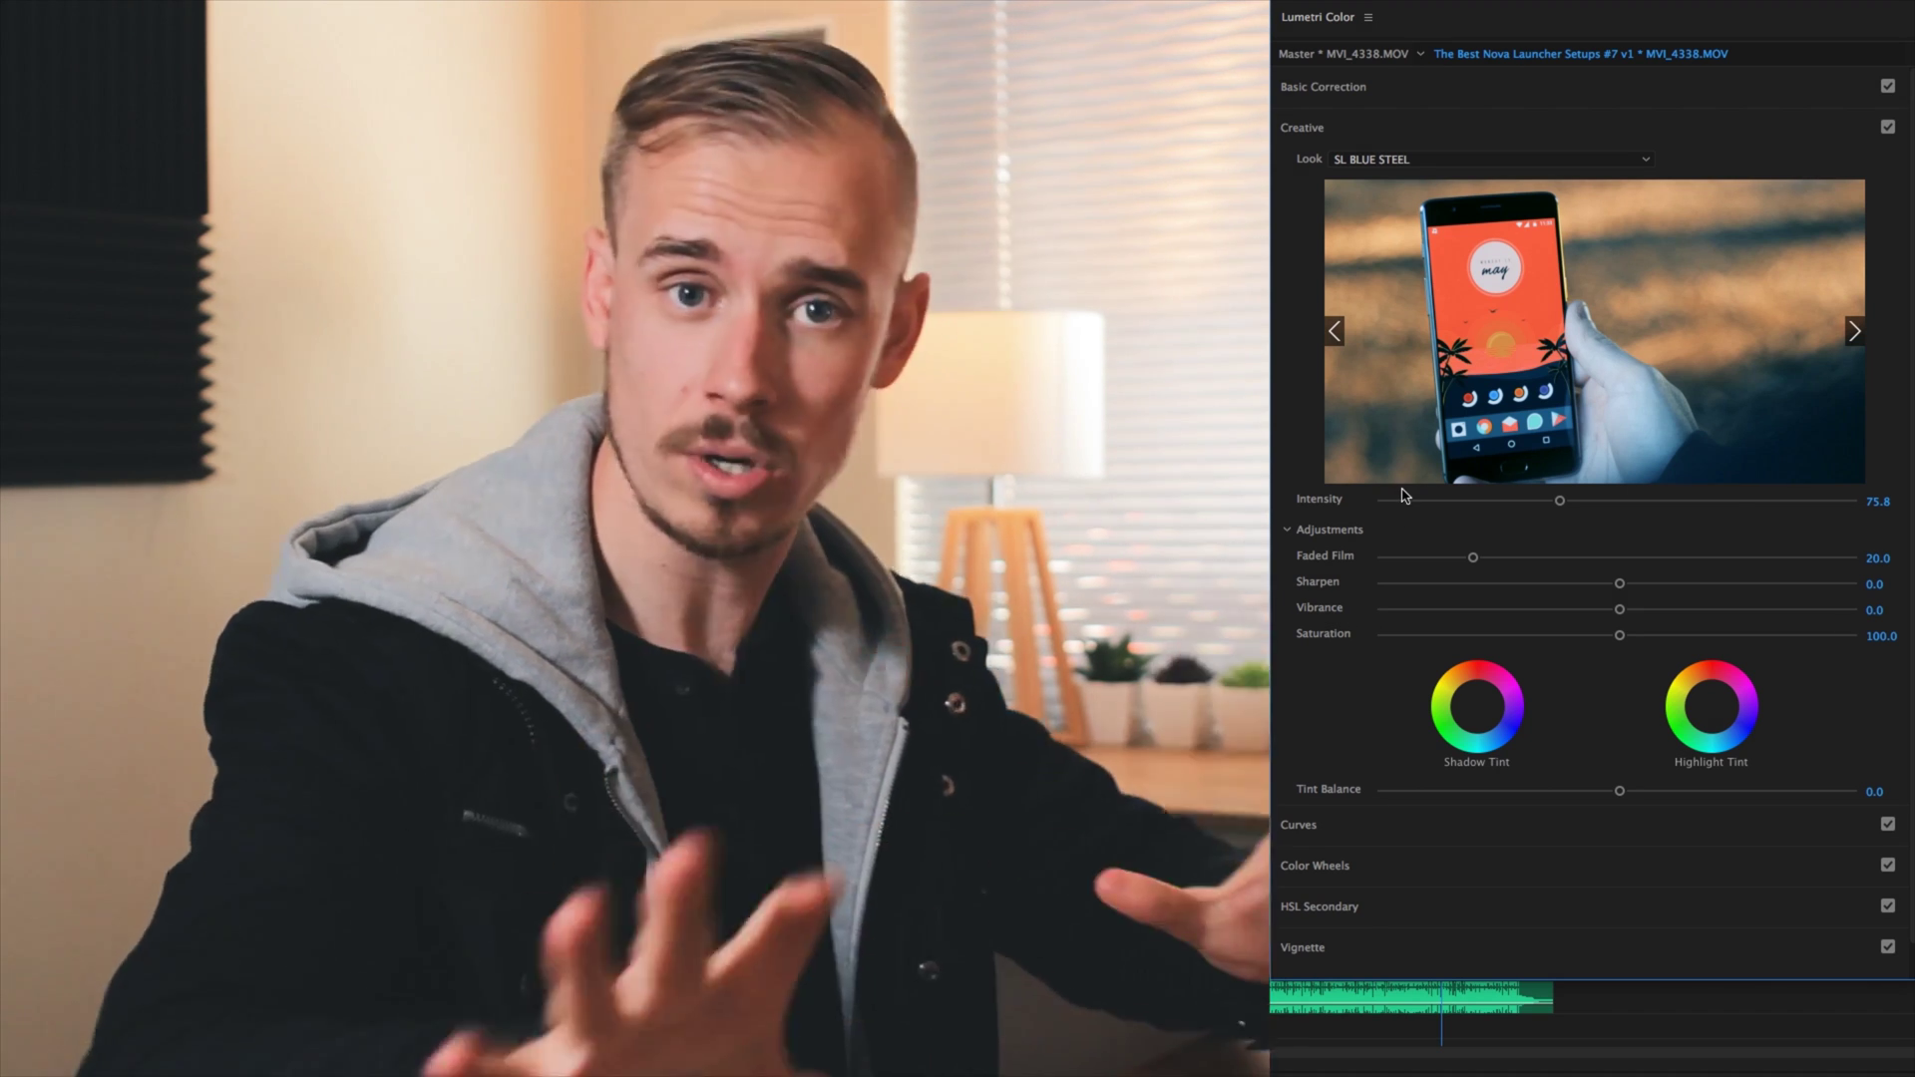
Warm the clip's white balance in Basic Correction, trying a Temperature of 20 before raising it to 49.1
click(1394, 90)
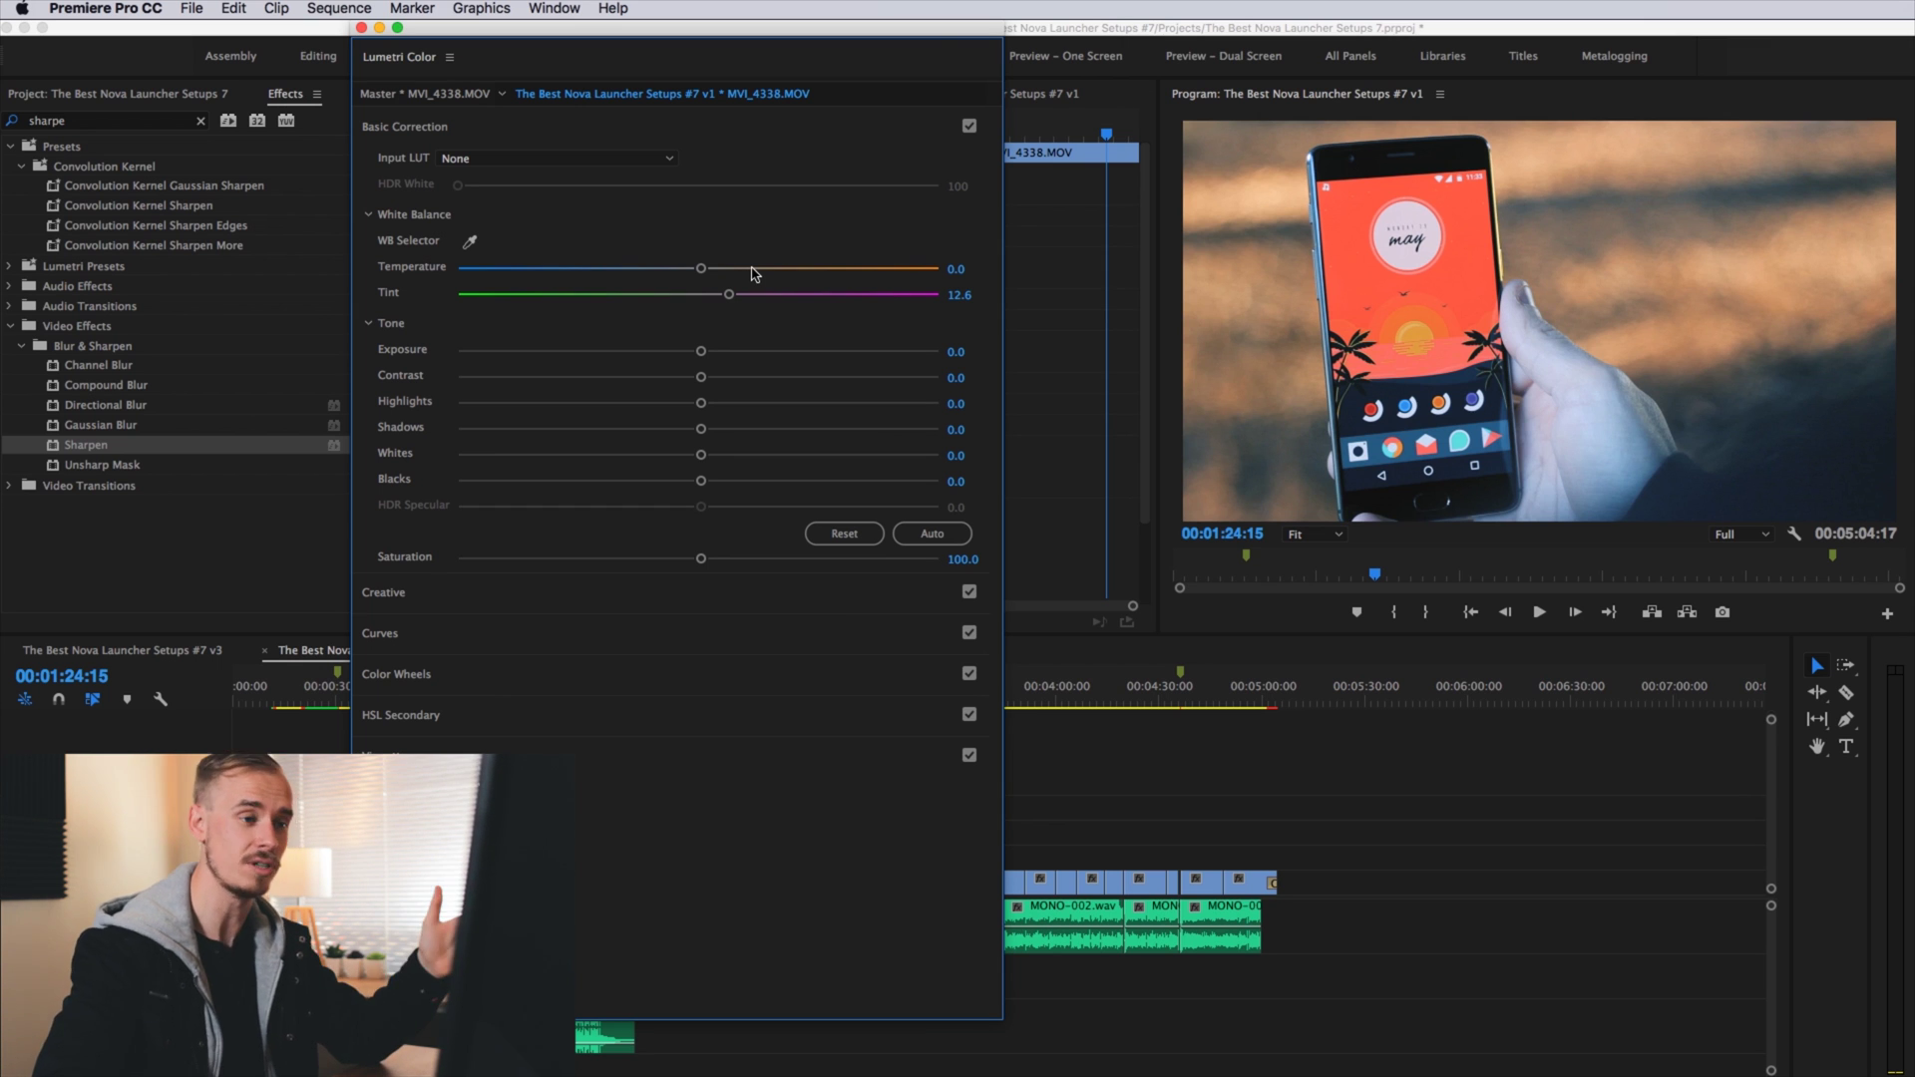
click(753, 268)
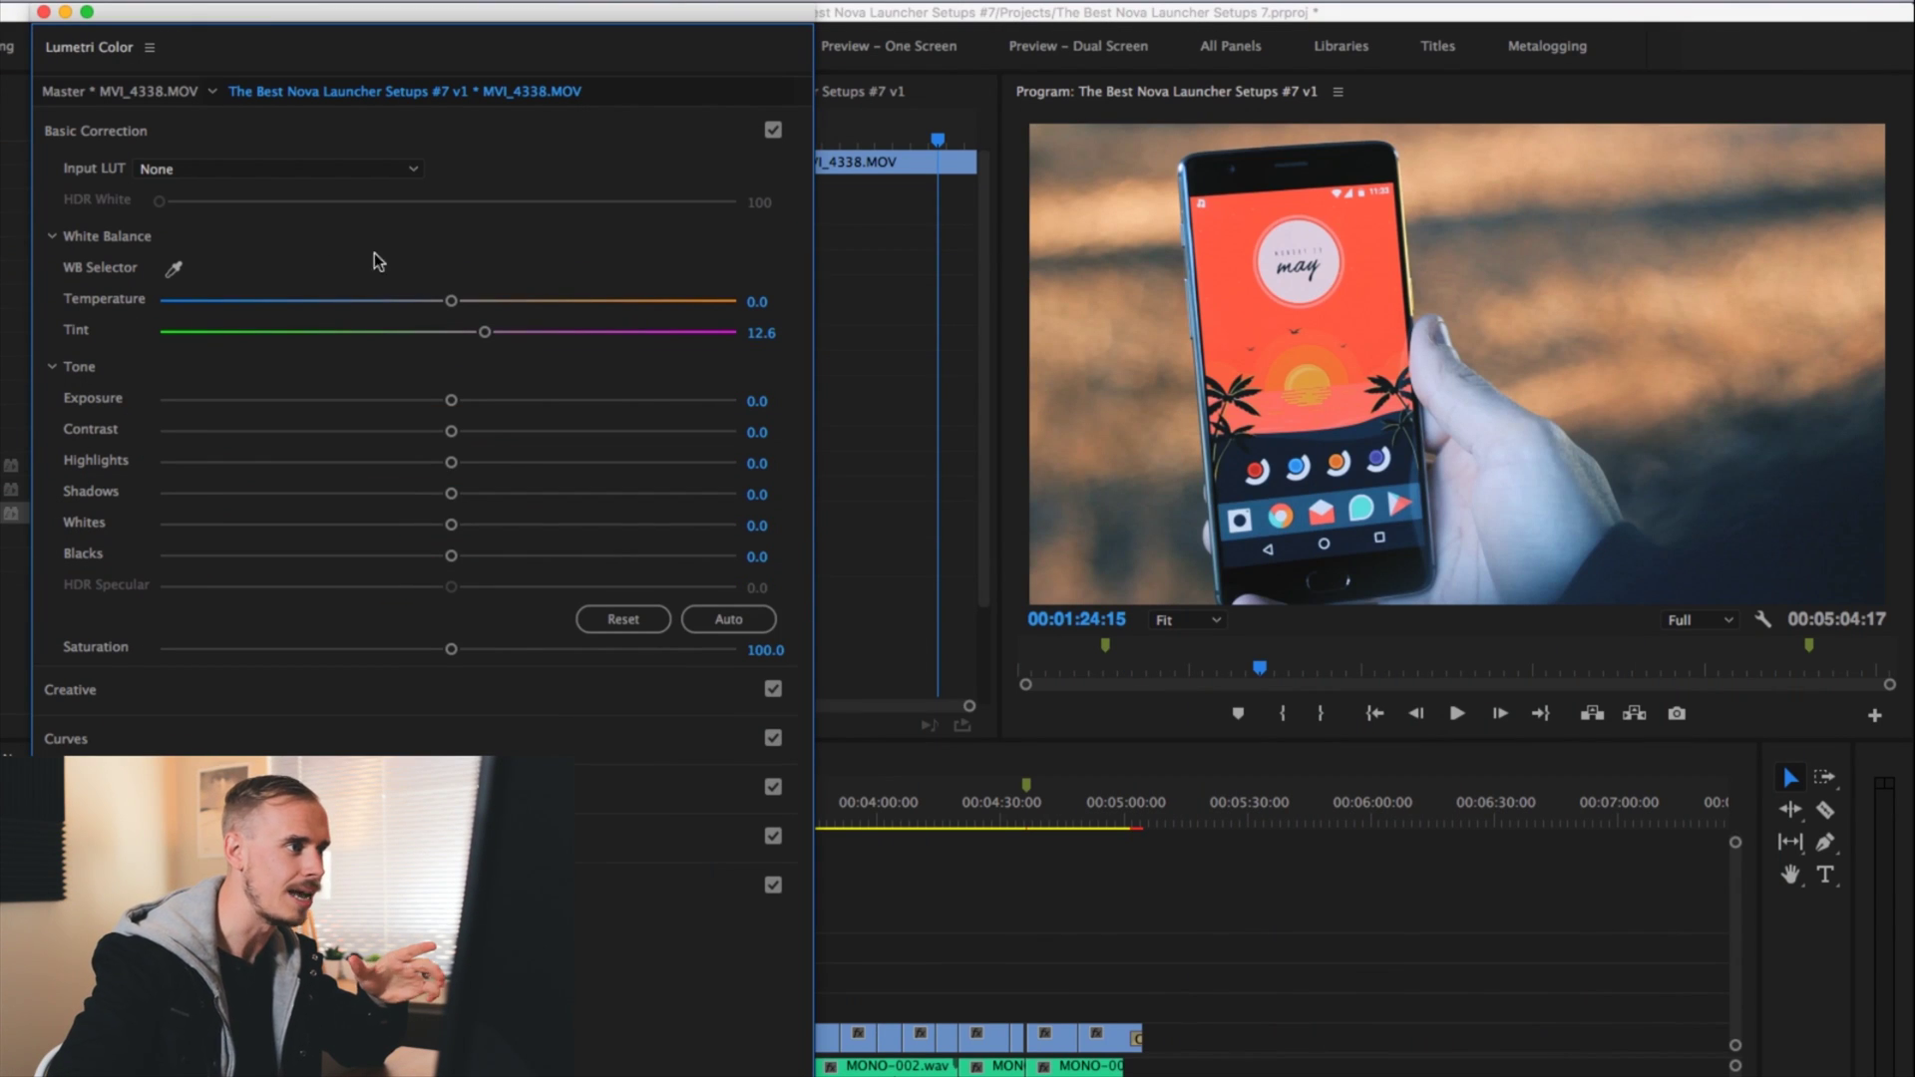
click(516, 304)
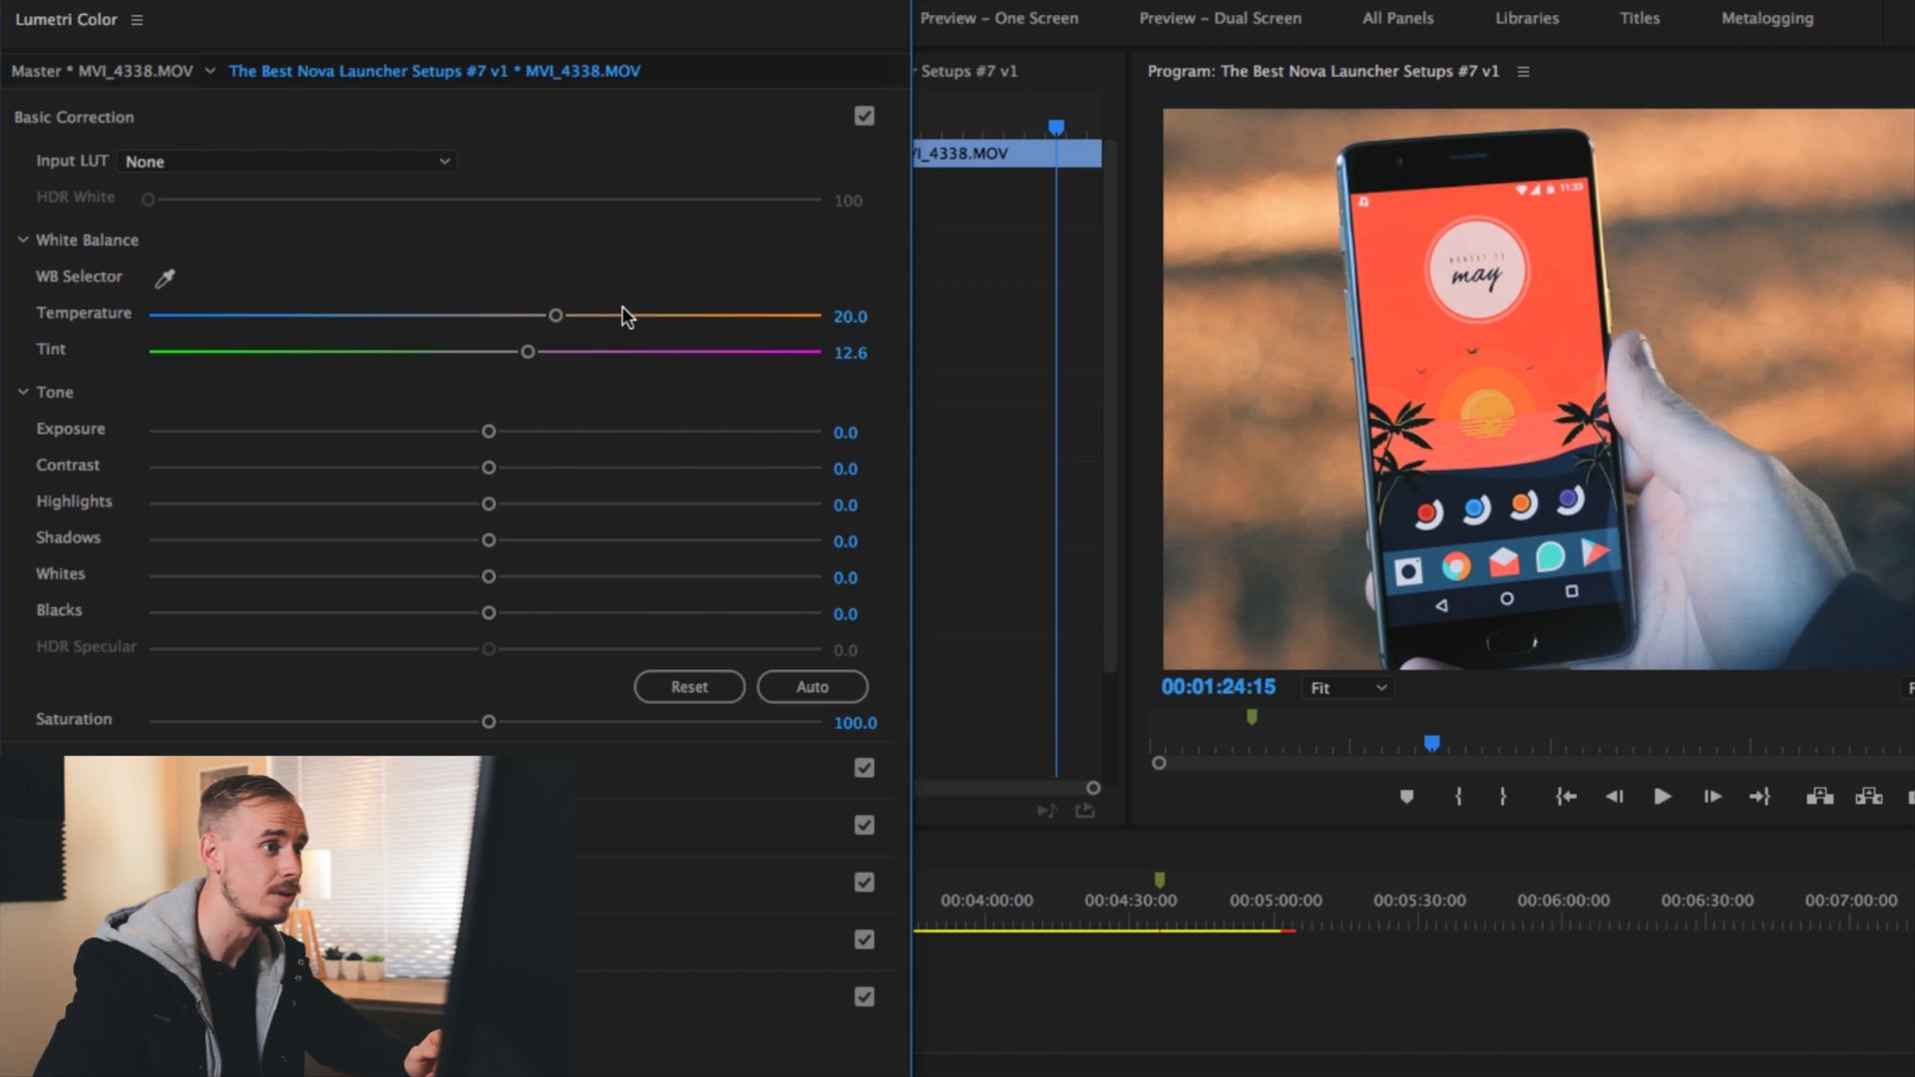
click(626, 317)
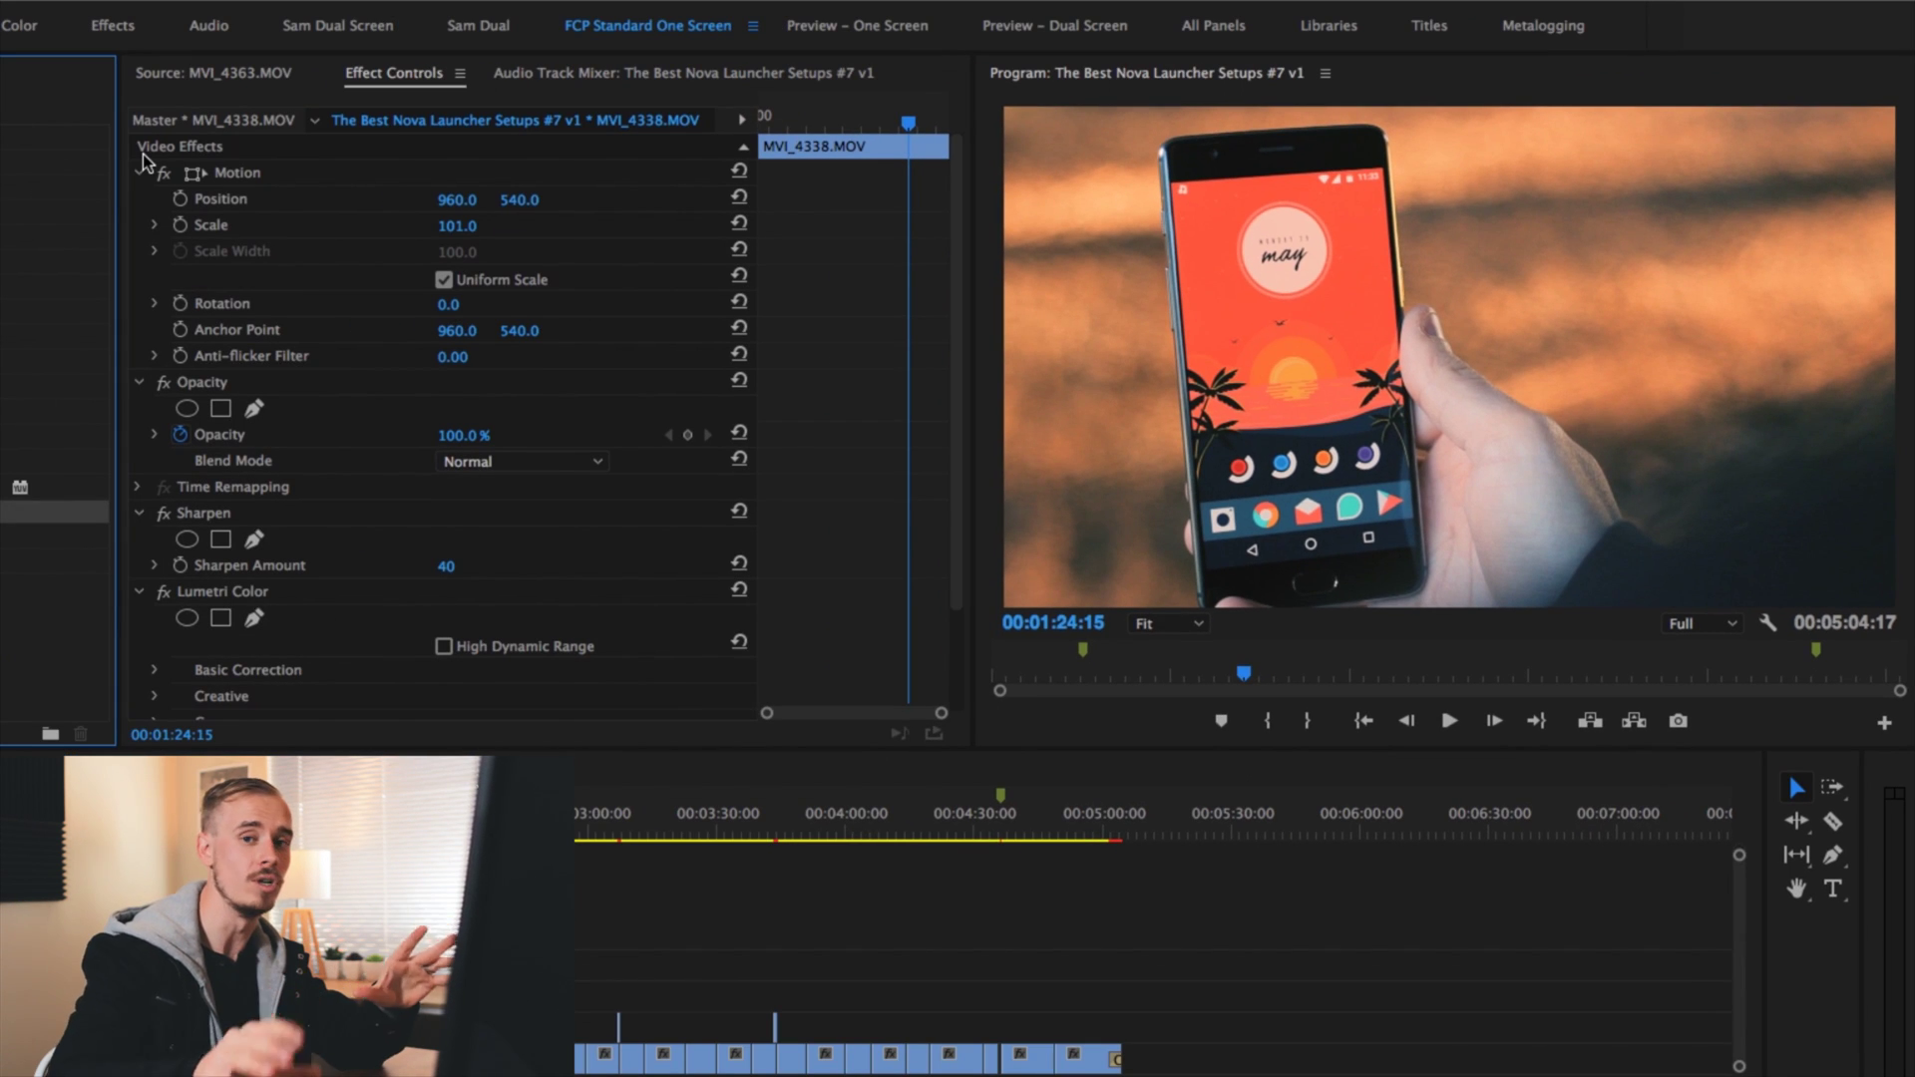
Draw a closed triangular free-draw bezier mask around the hand for the Lumetri Color effect, viewing the program image at 25%
scroll(362, 602, down, 3)
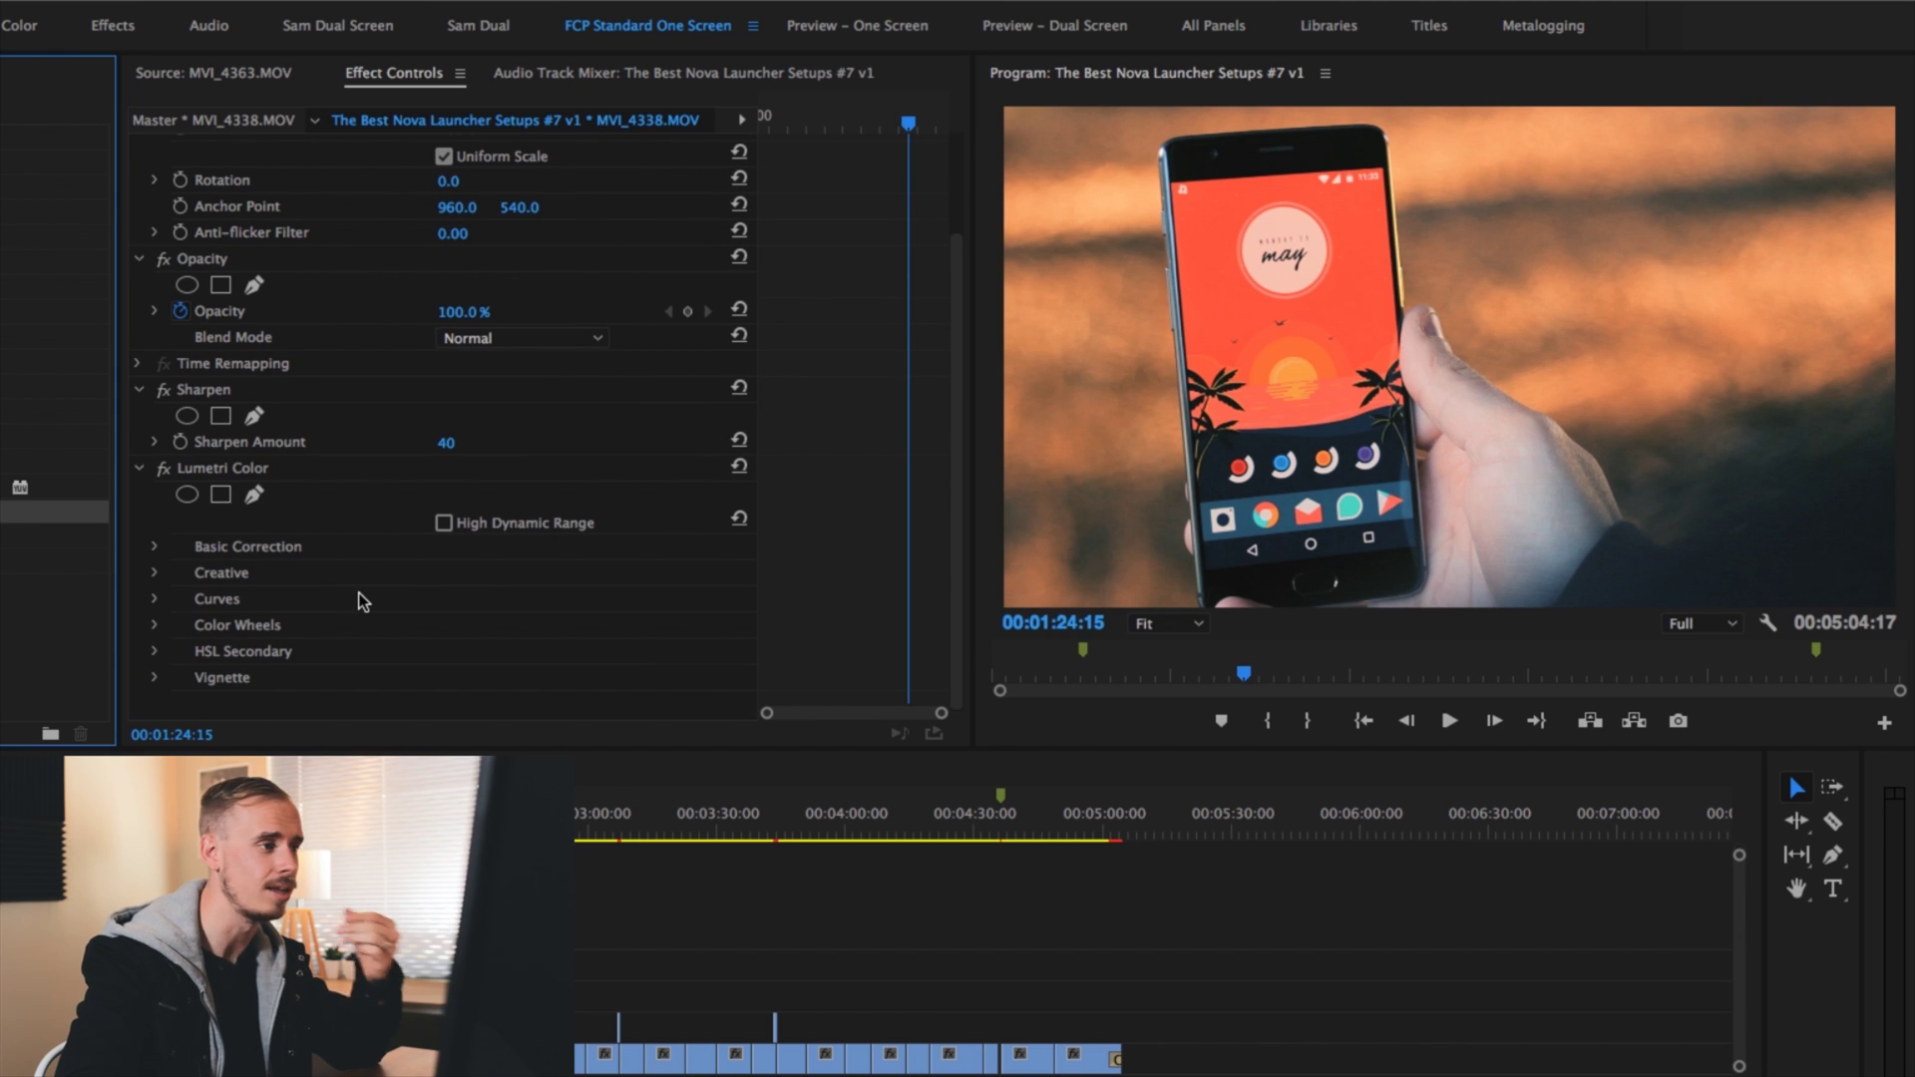
click(235, 466)
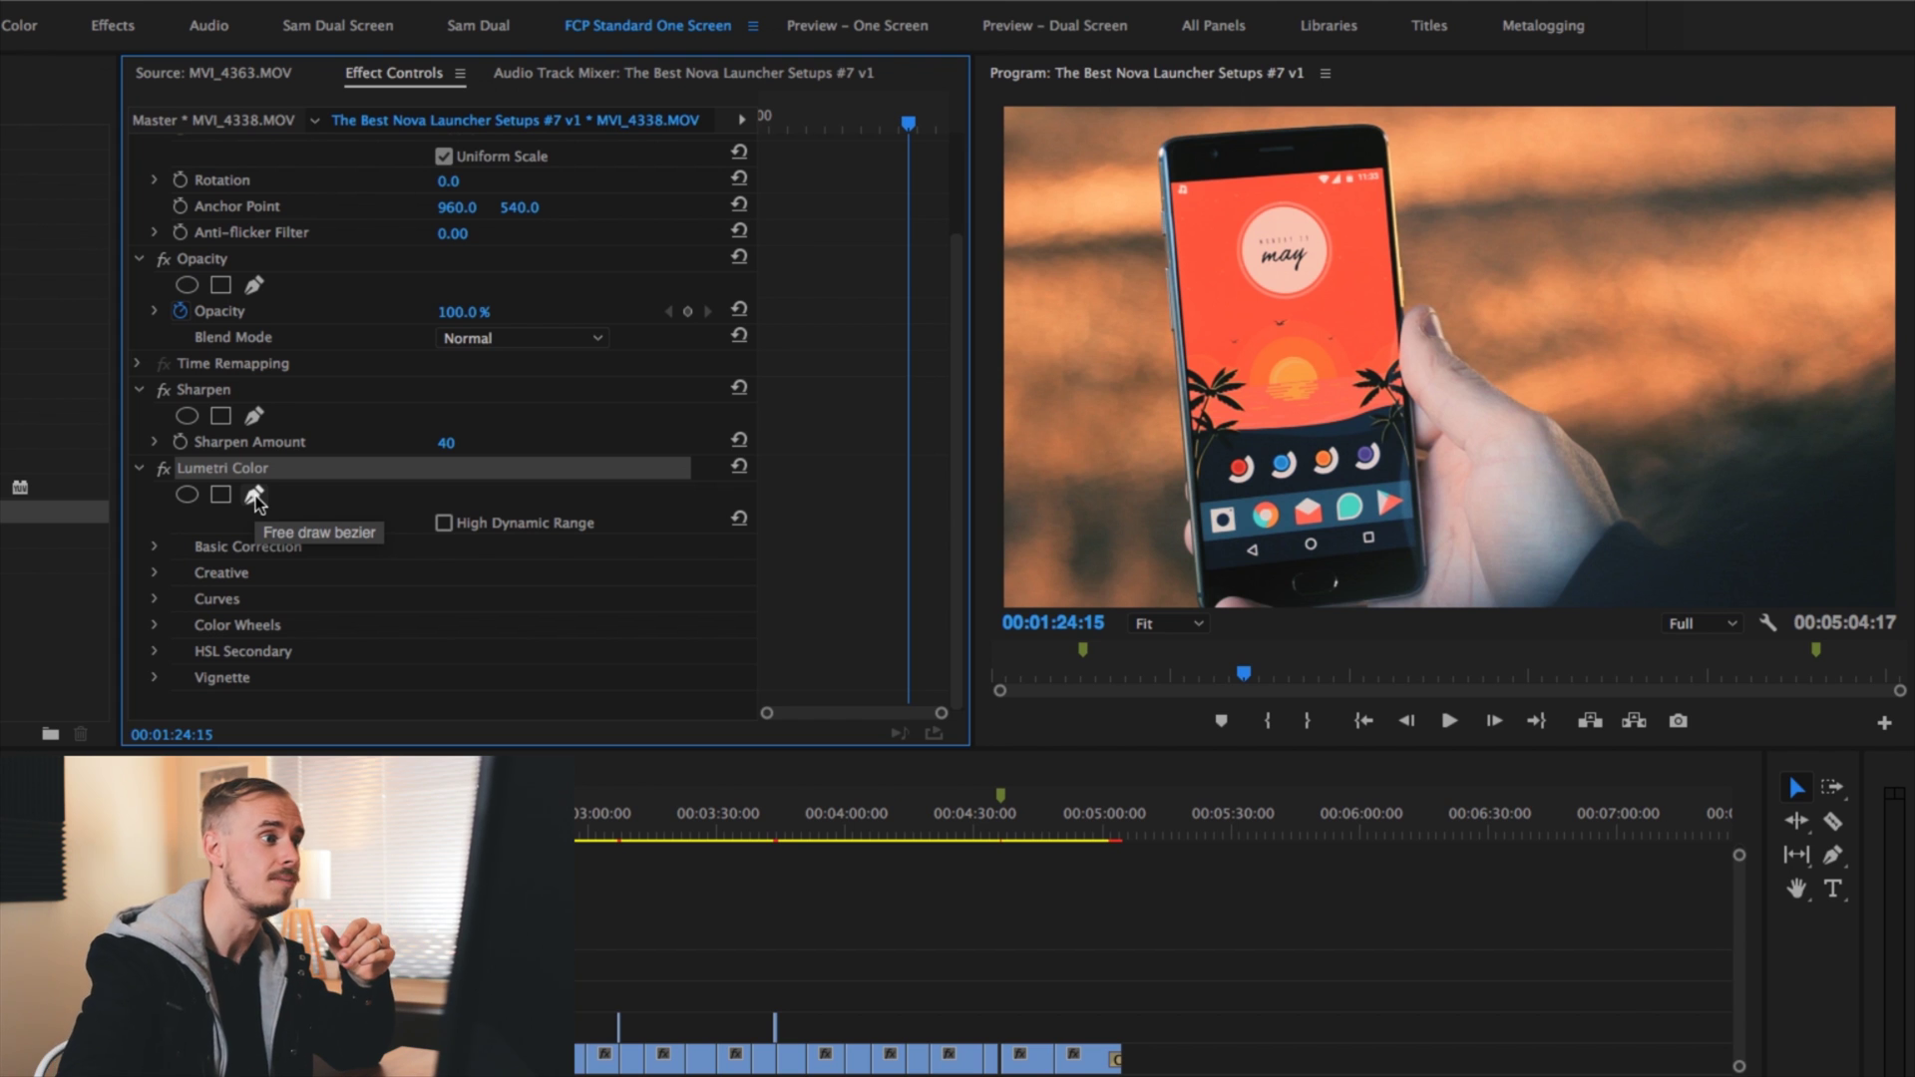
click(1147, 622)
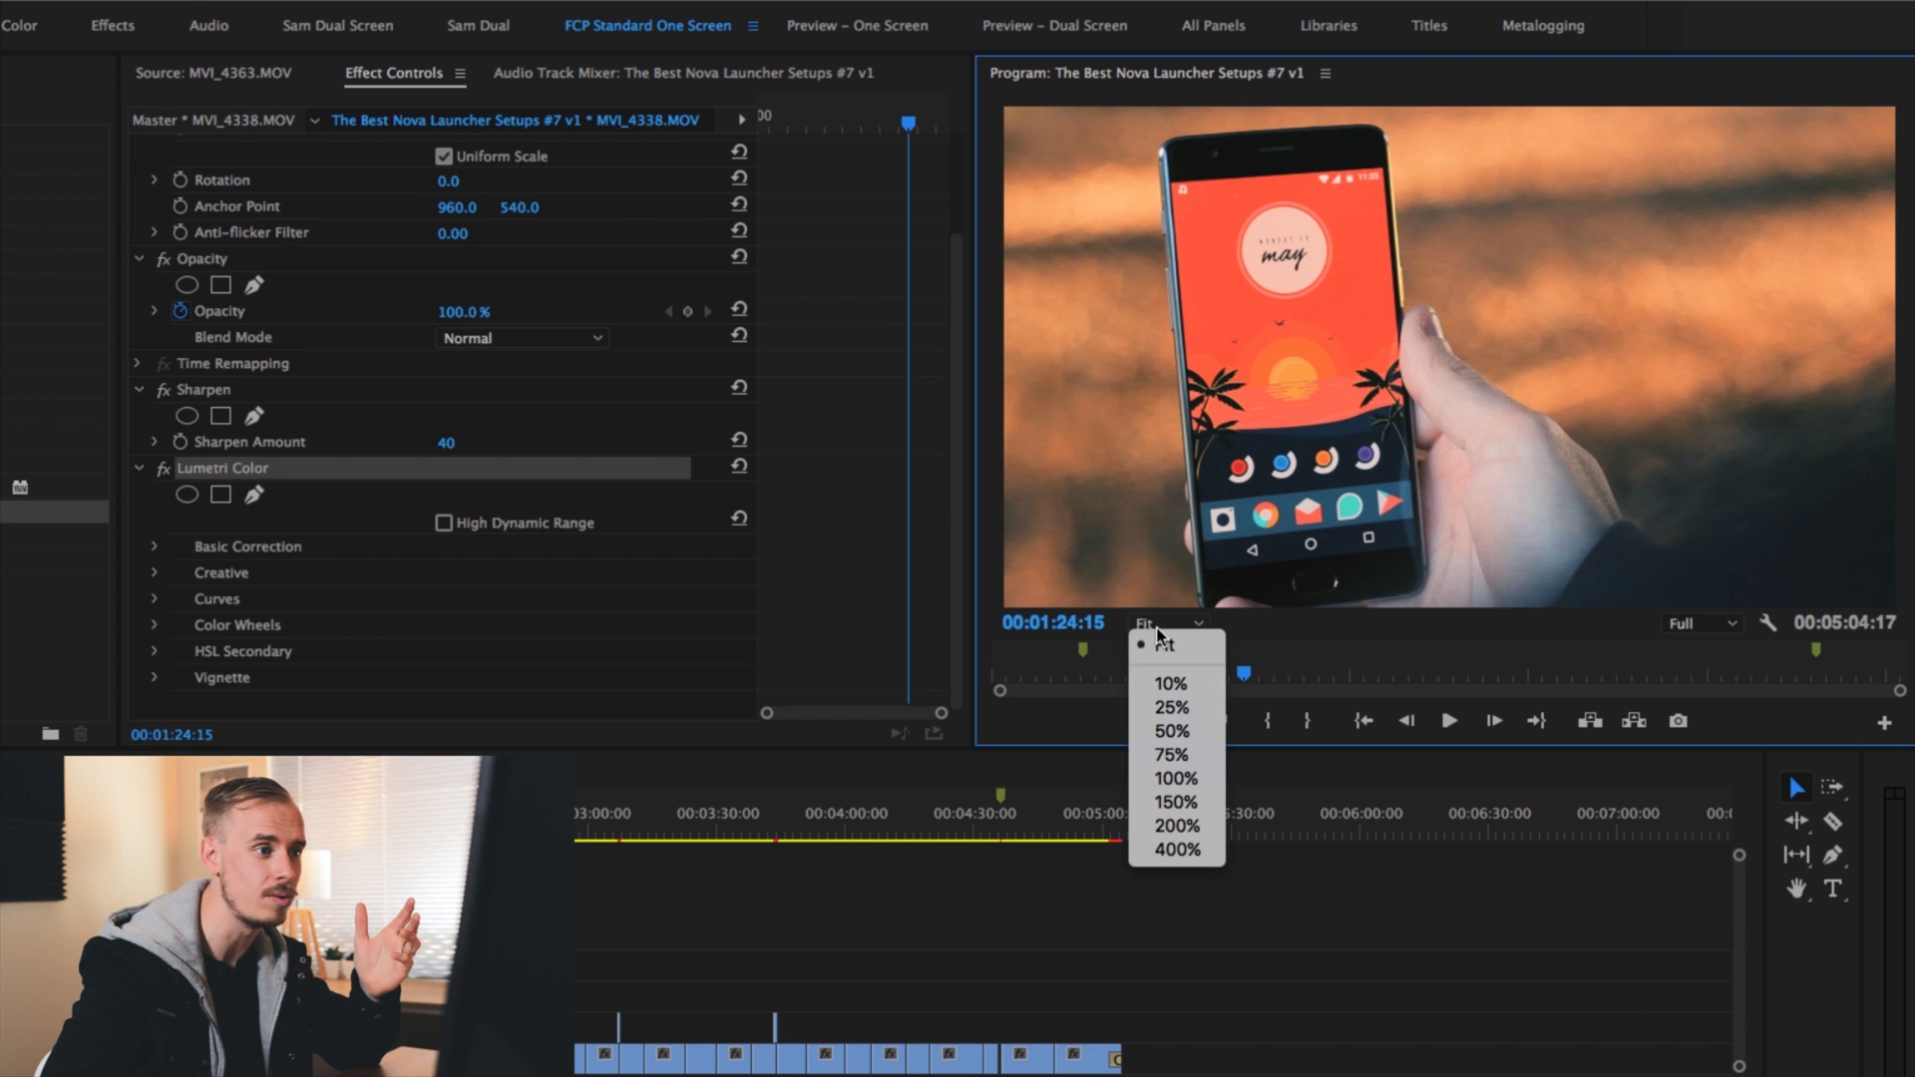
click(1177, 707)
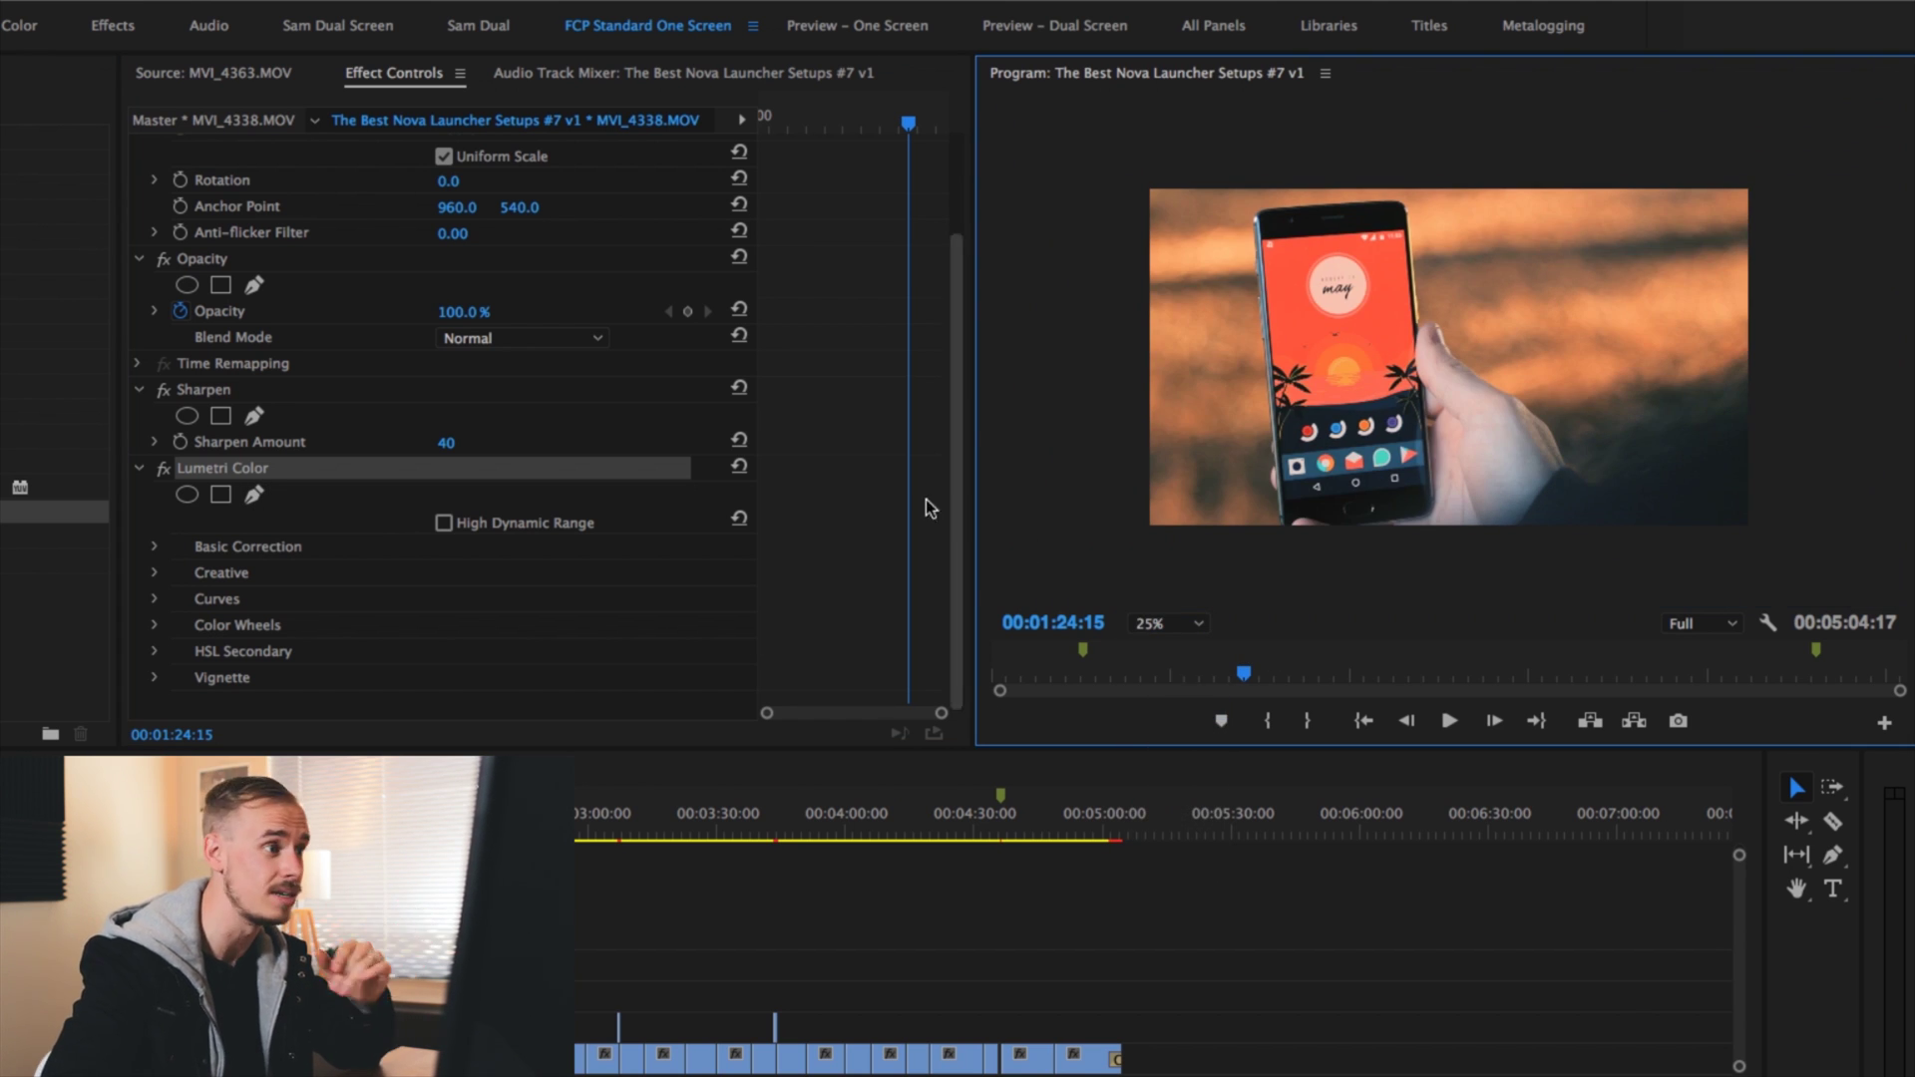
click(253, 495)
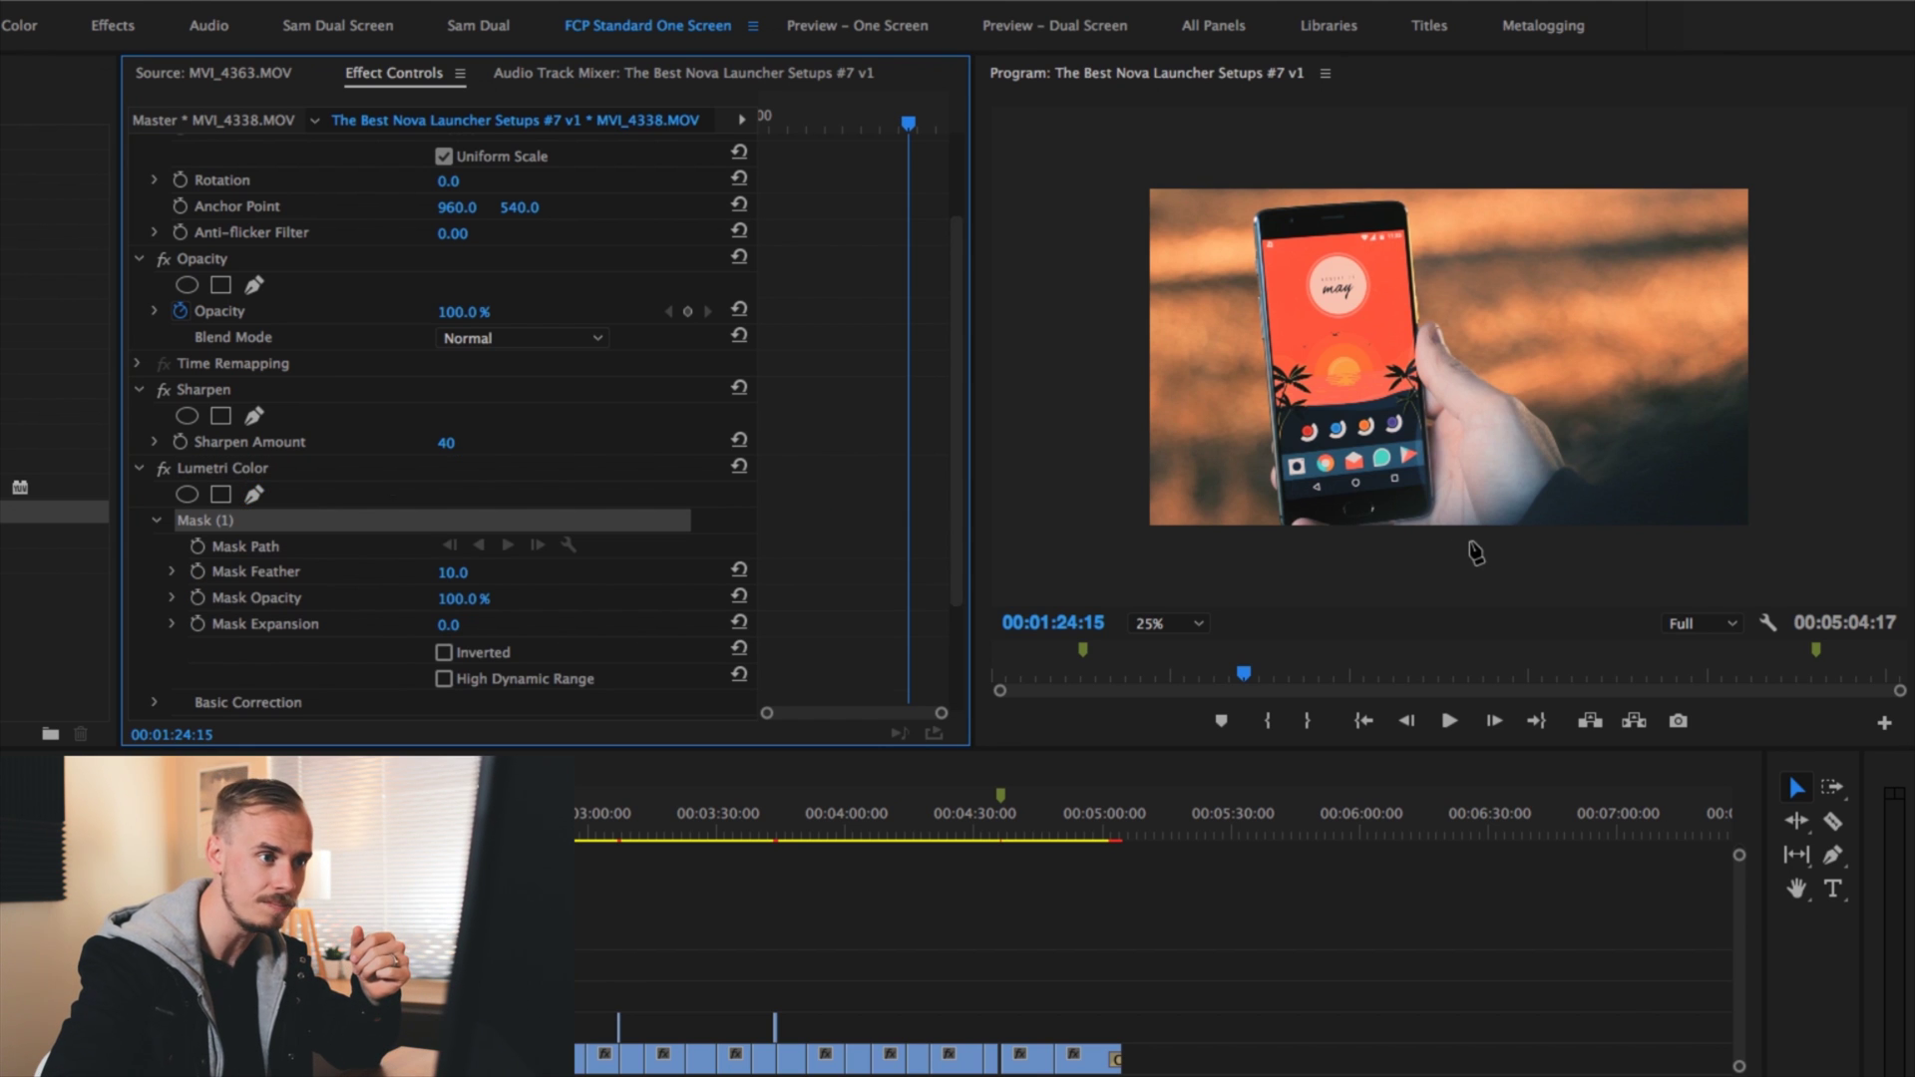
click(1422, 530)
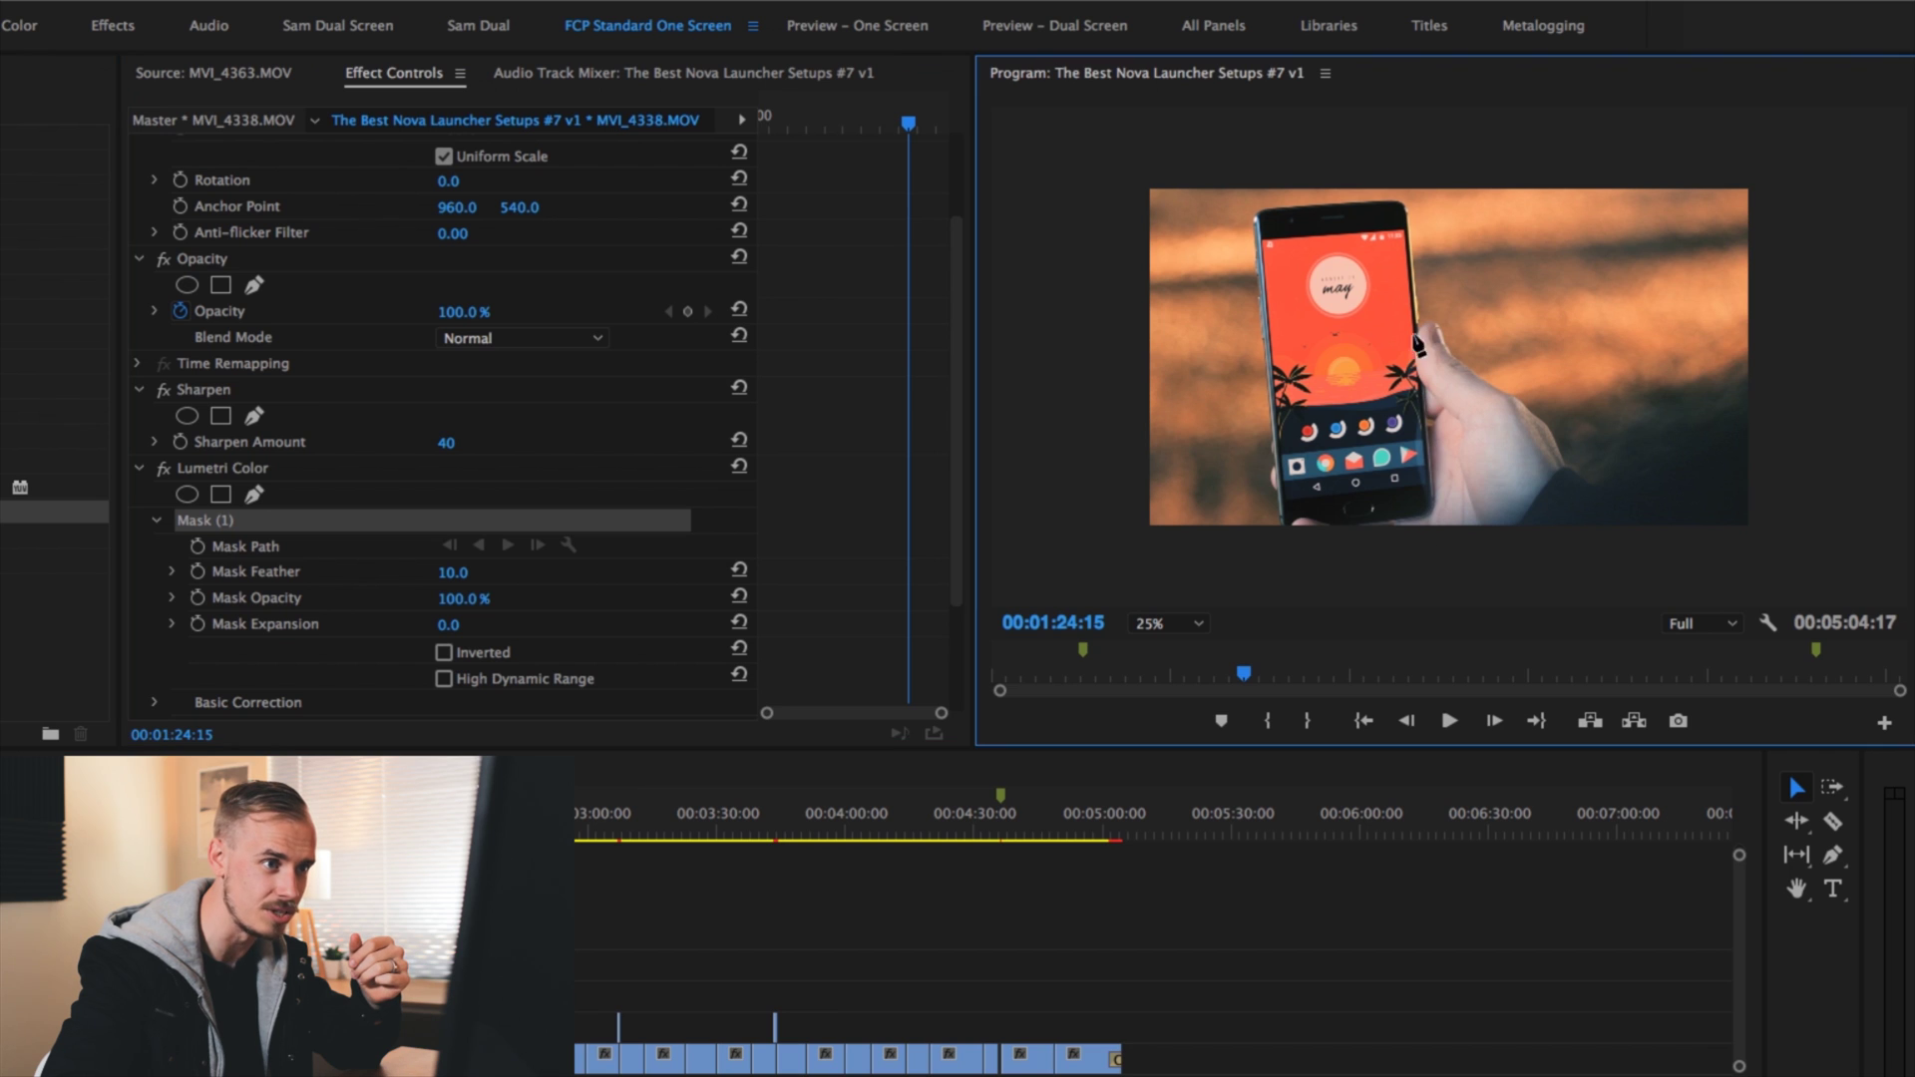
click(1422, 303)
click(1691, 549)
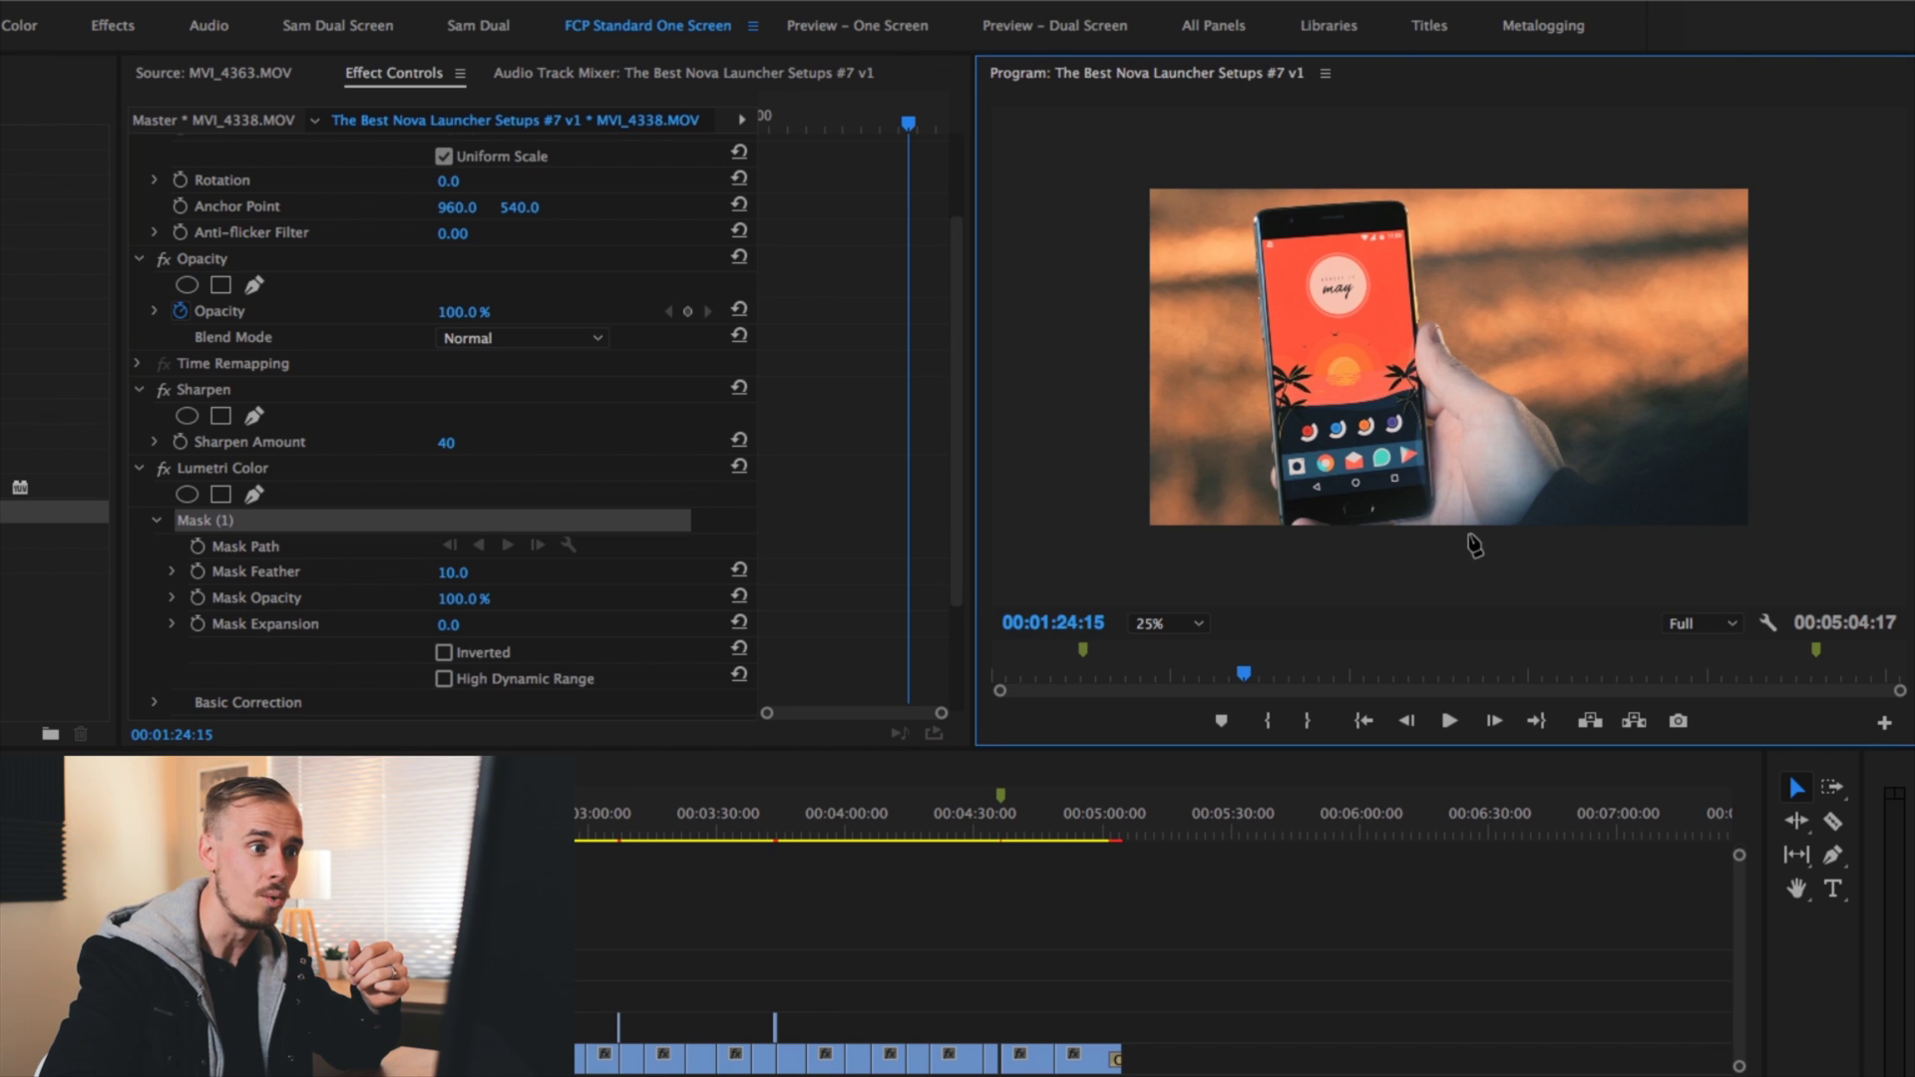
click(1416, 524)
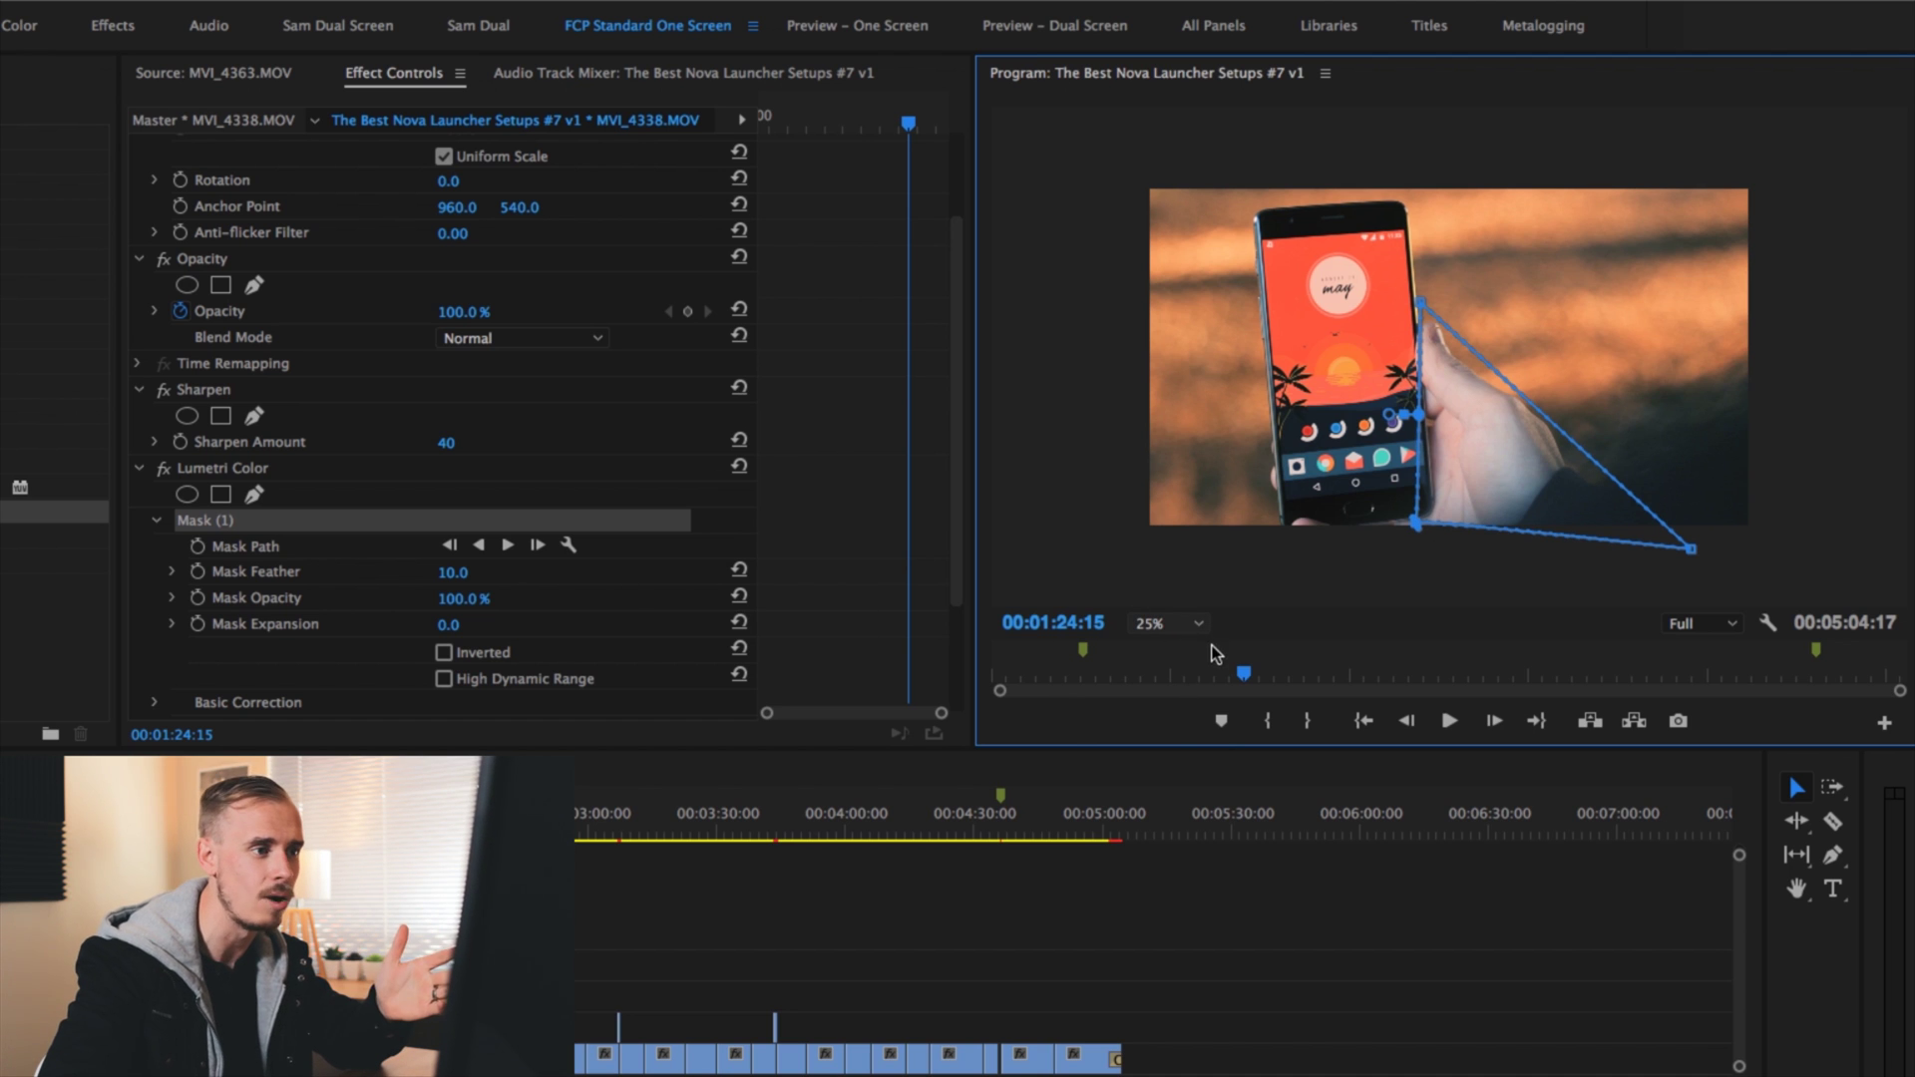
Fit the program image to its frame again, set the hand mask's Mask Feather to 60 and deselect the mask
click(1197, 624)
click(1180, 633)
click(838, 523)
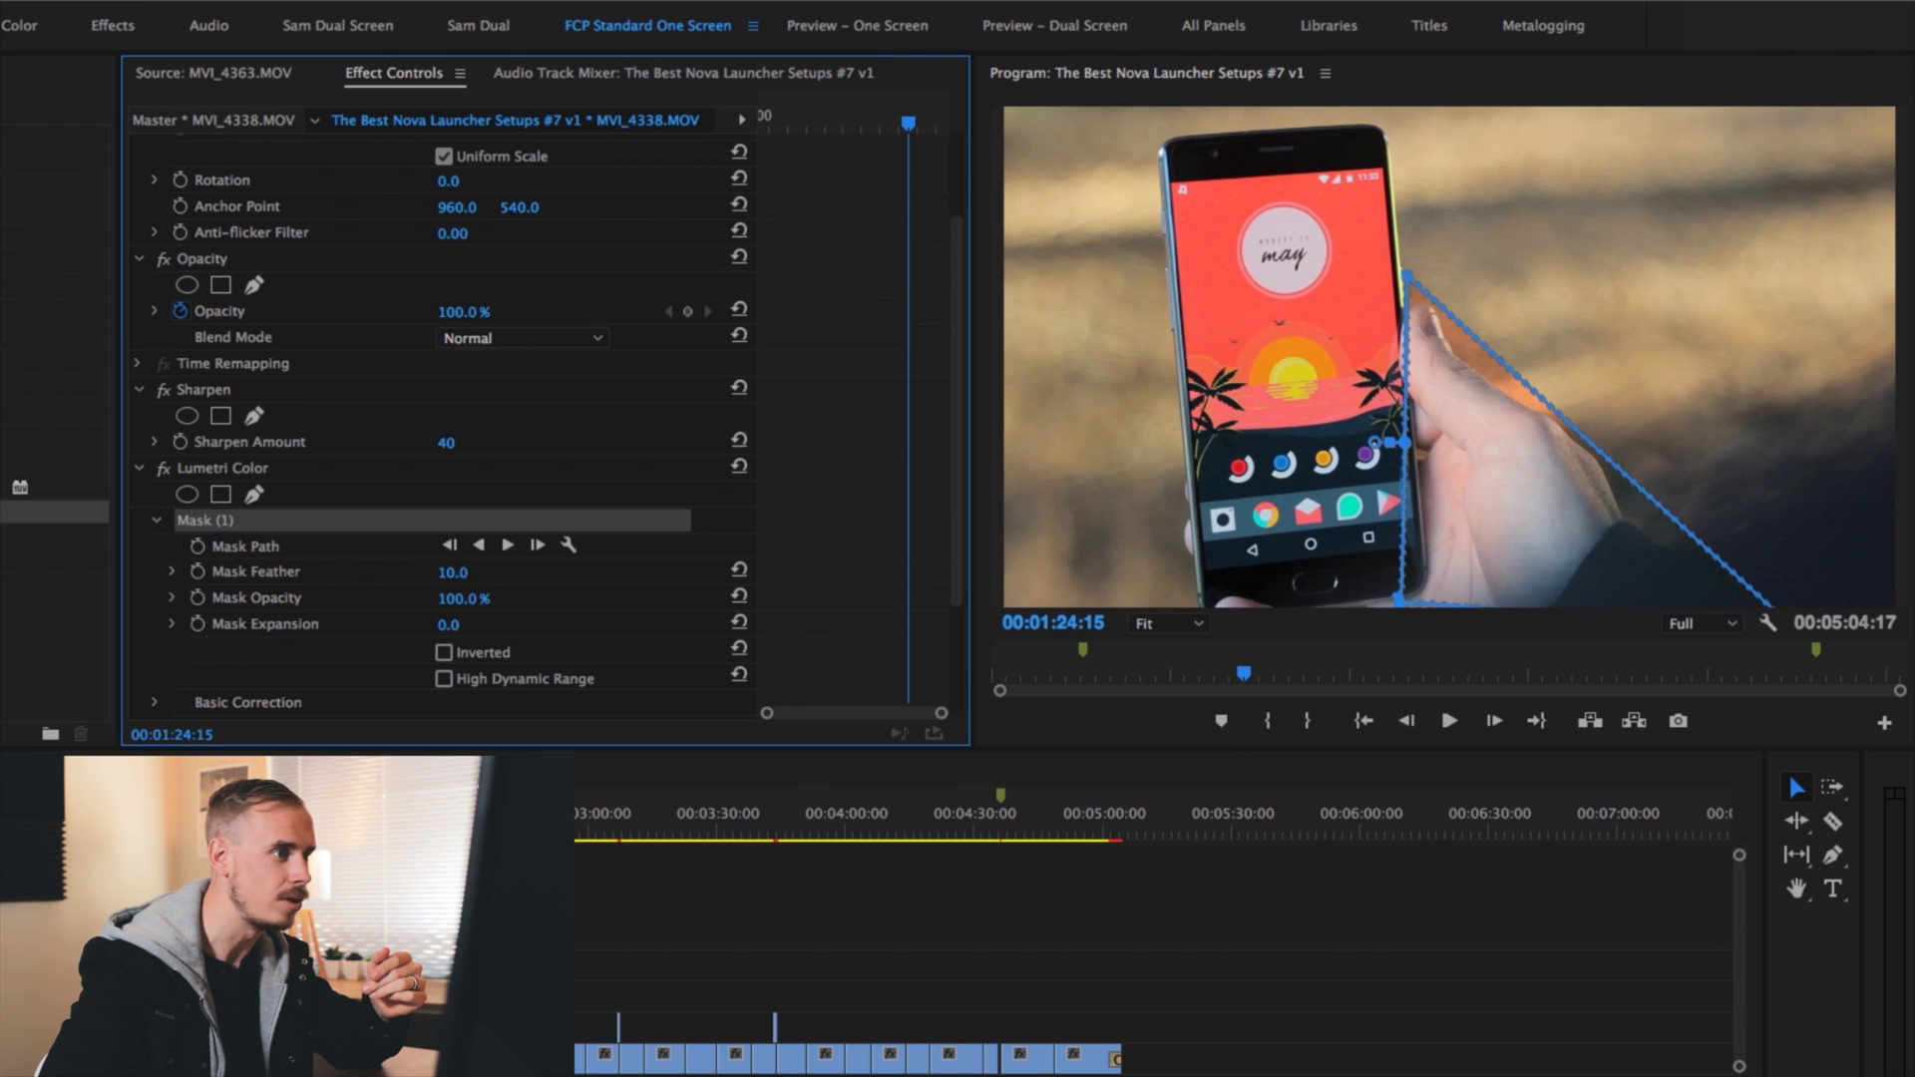
click(454, 572)
text(60)
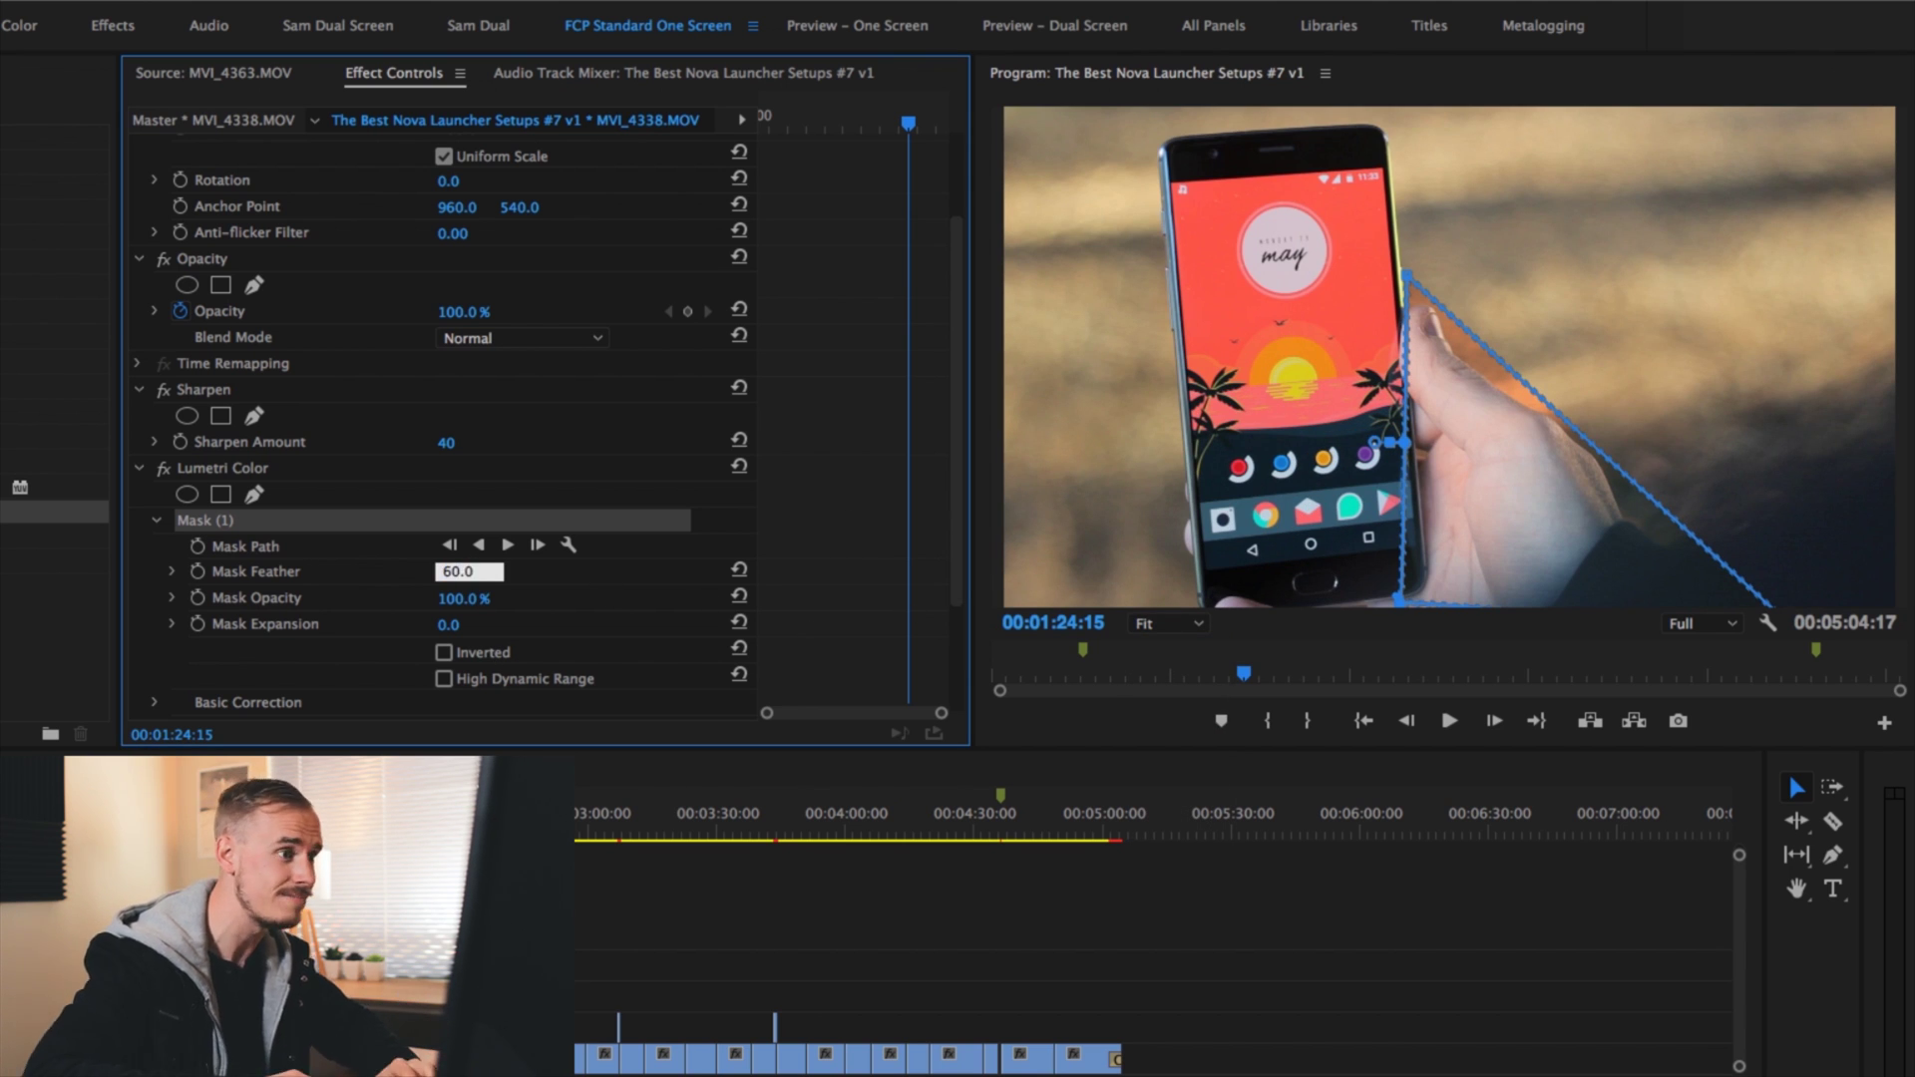
text(.0)
key(Return)
key(ctrl+shift+a)
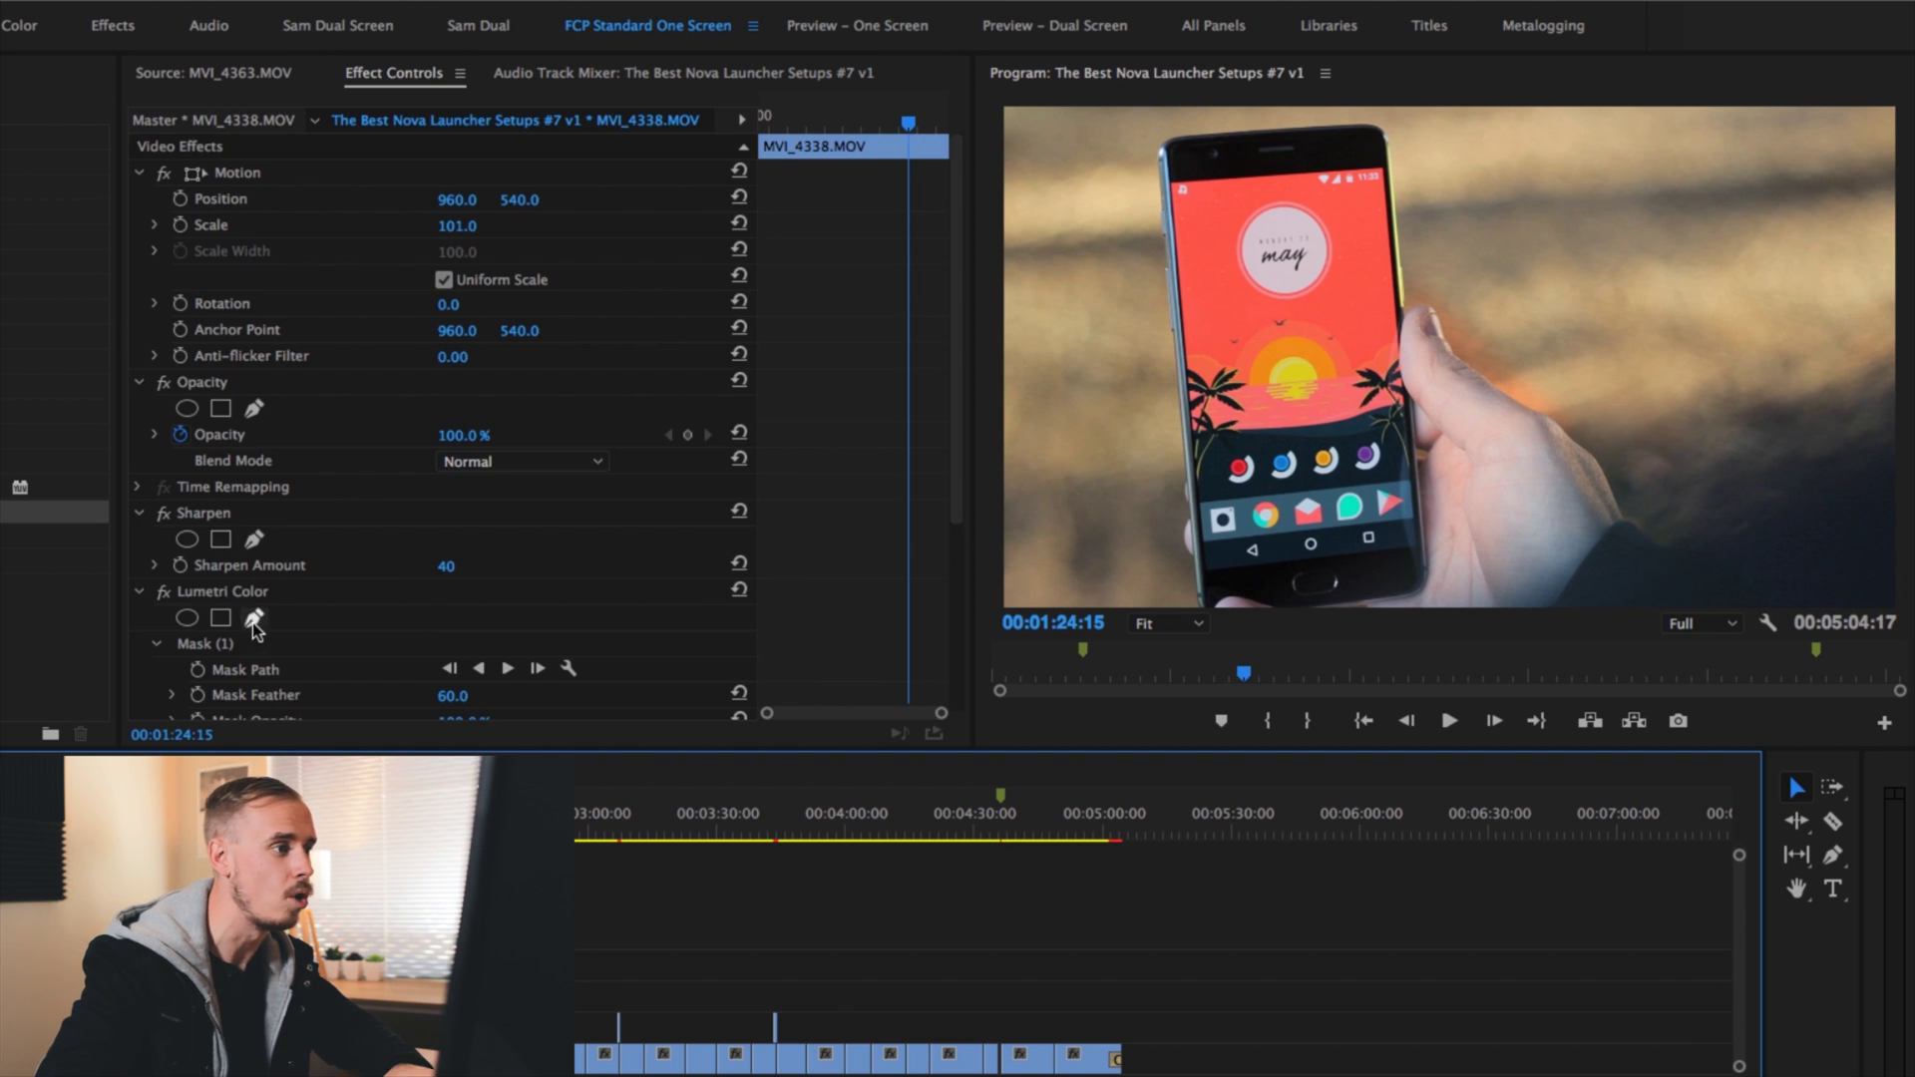
Duplicate the masked Lumetri Color effect on the clip and invert the mask of the copy
scroll(249, 608, down, 5)
click(220, 385)
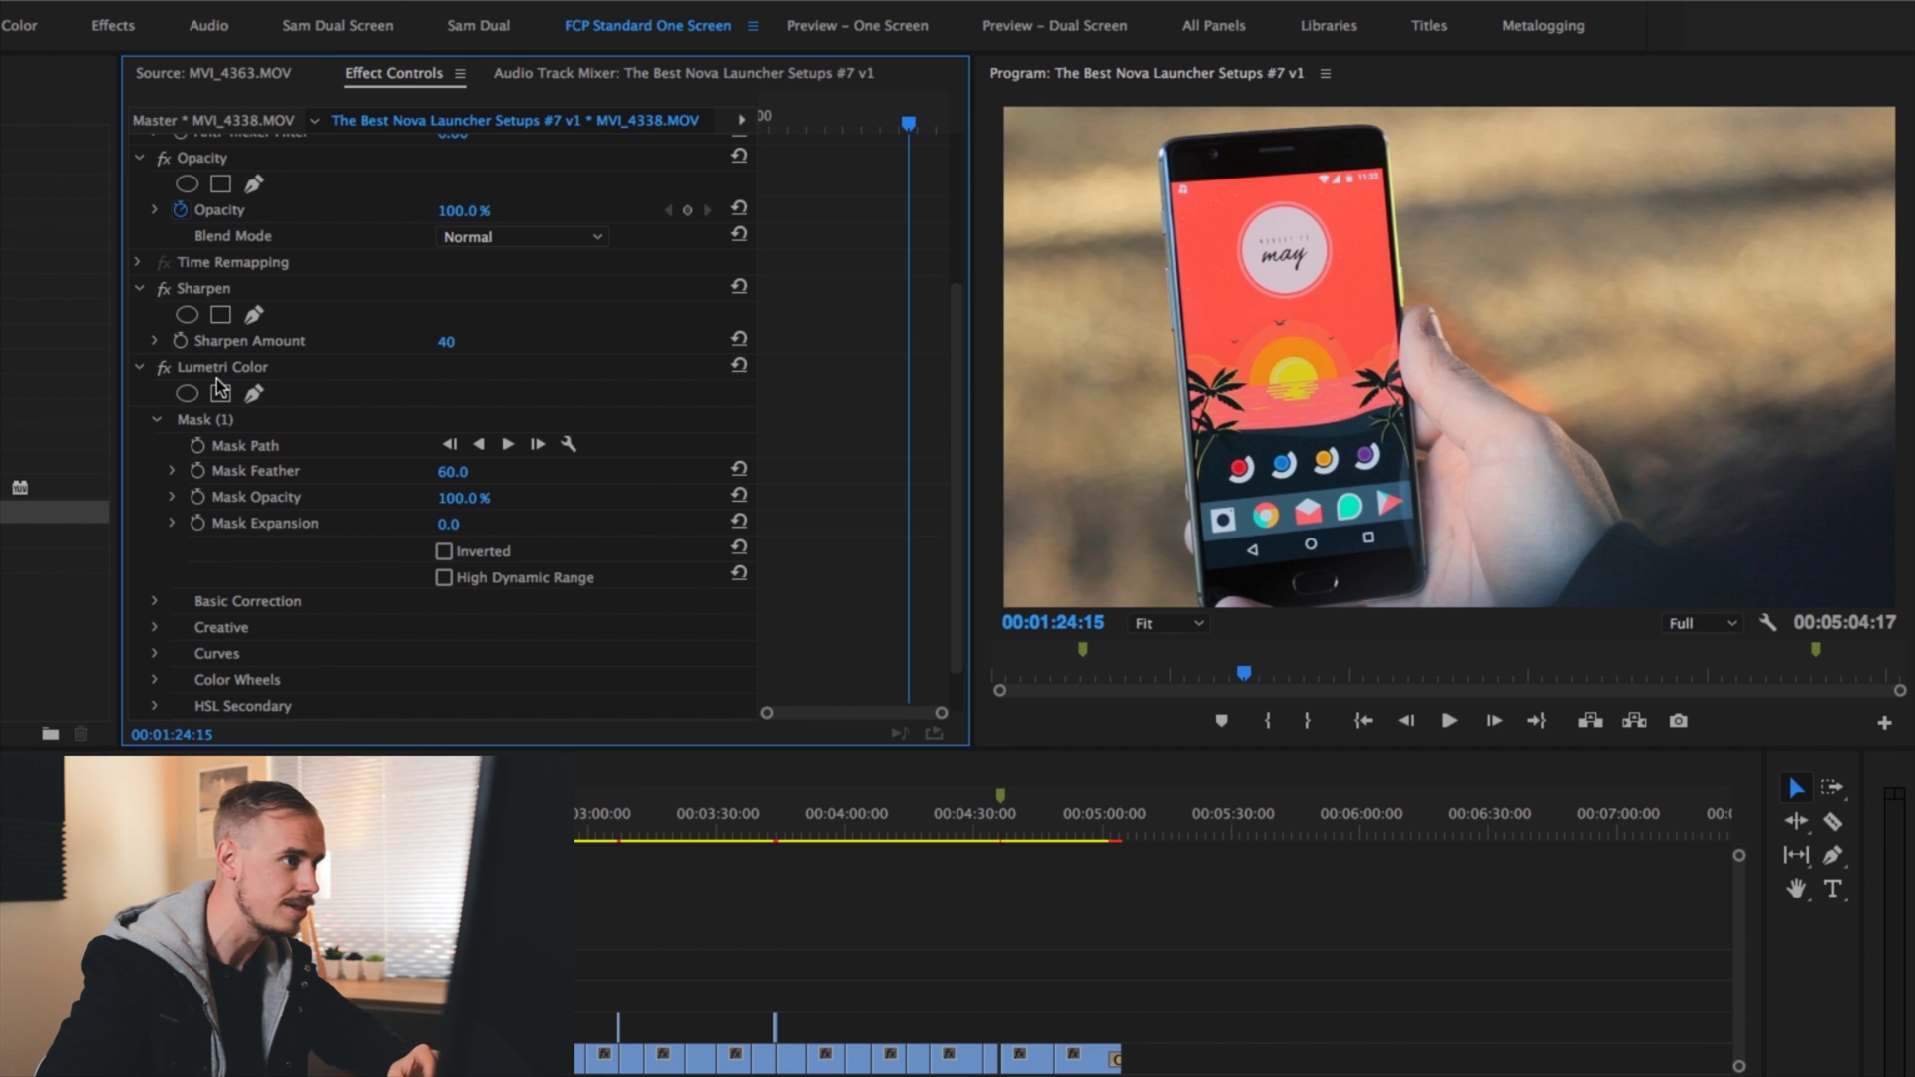
click(140, 368)
click(213, 593)
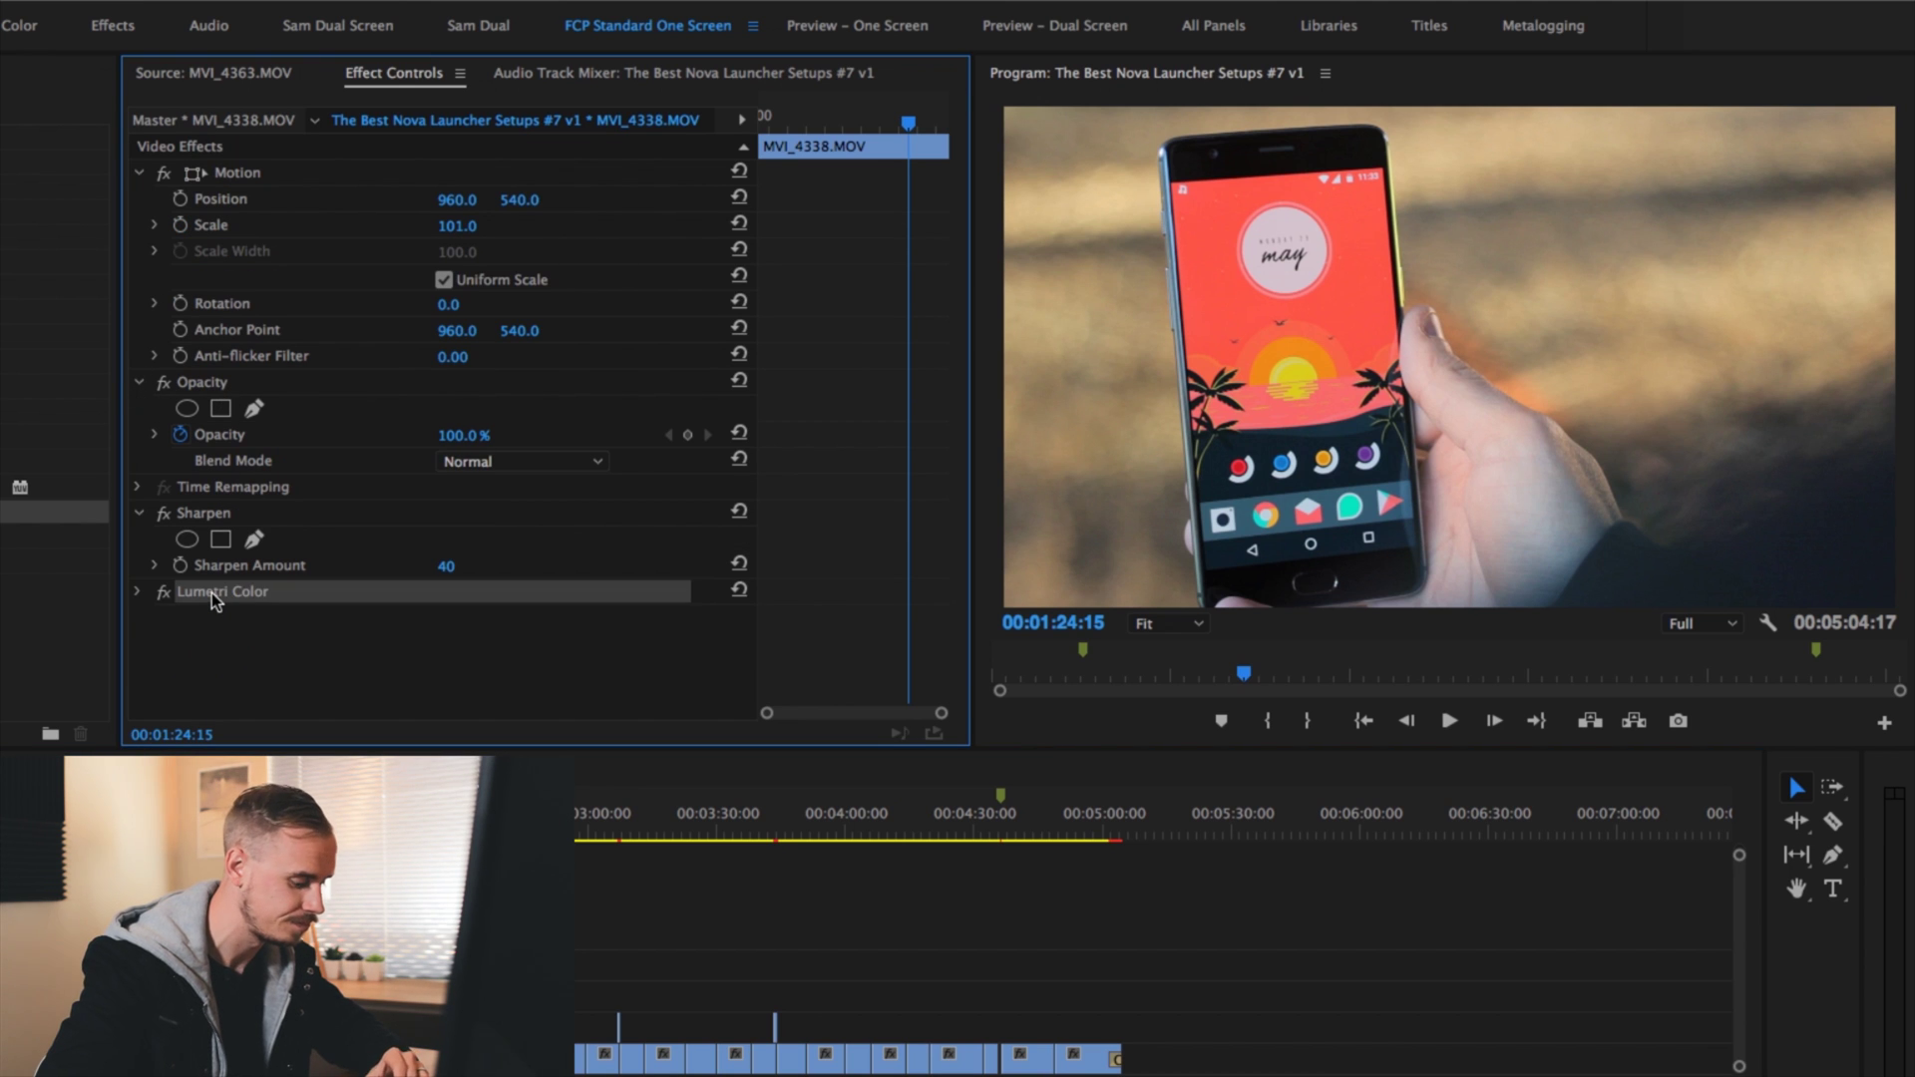
key(ctrl+c)
key(ctrl+v)
click(140, 618)
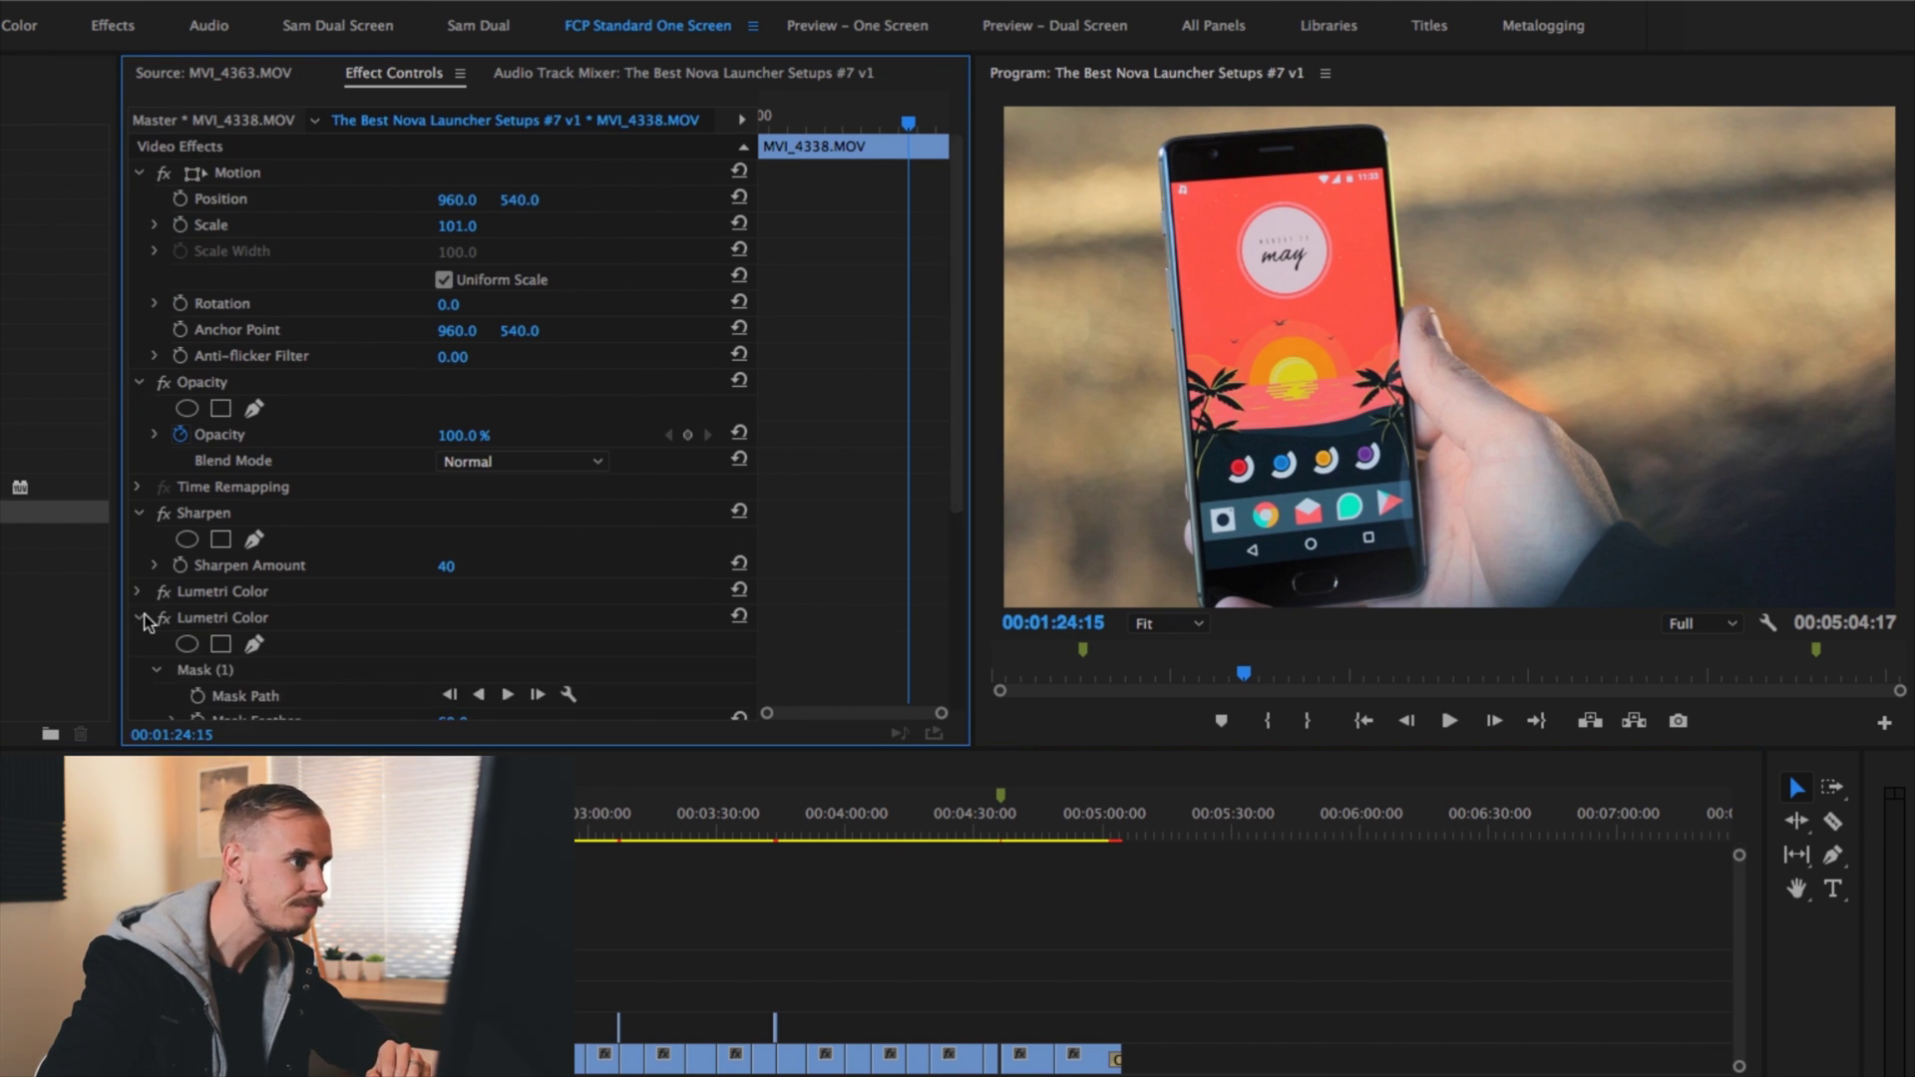
scroll(414, 619, down, 5)
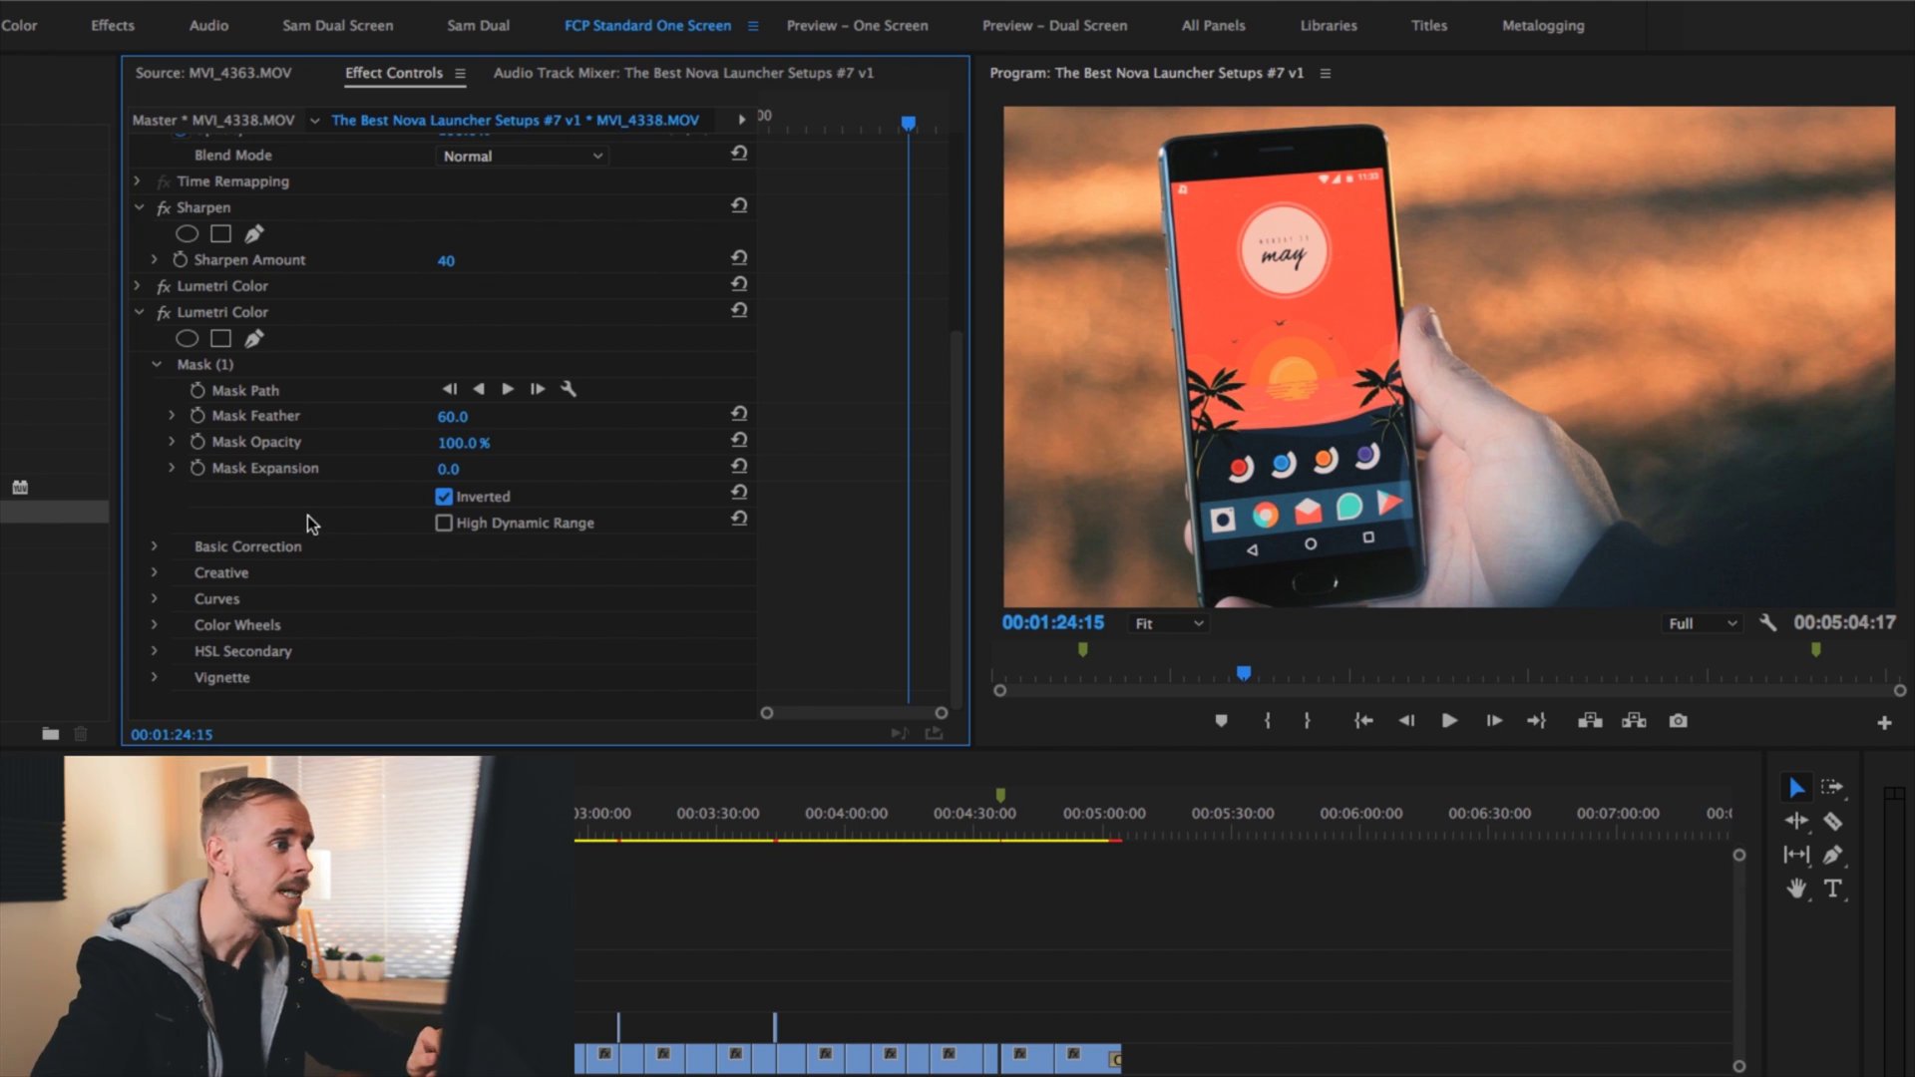
Set the Basic Correction Temperature of the inverted Lumetri Color copy to 20
click(158, 547)
scroll(390, 544, down, 2)
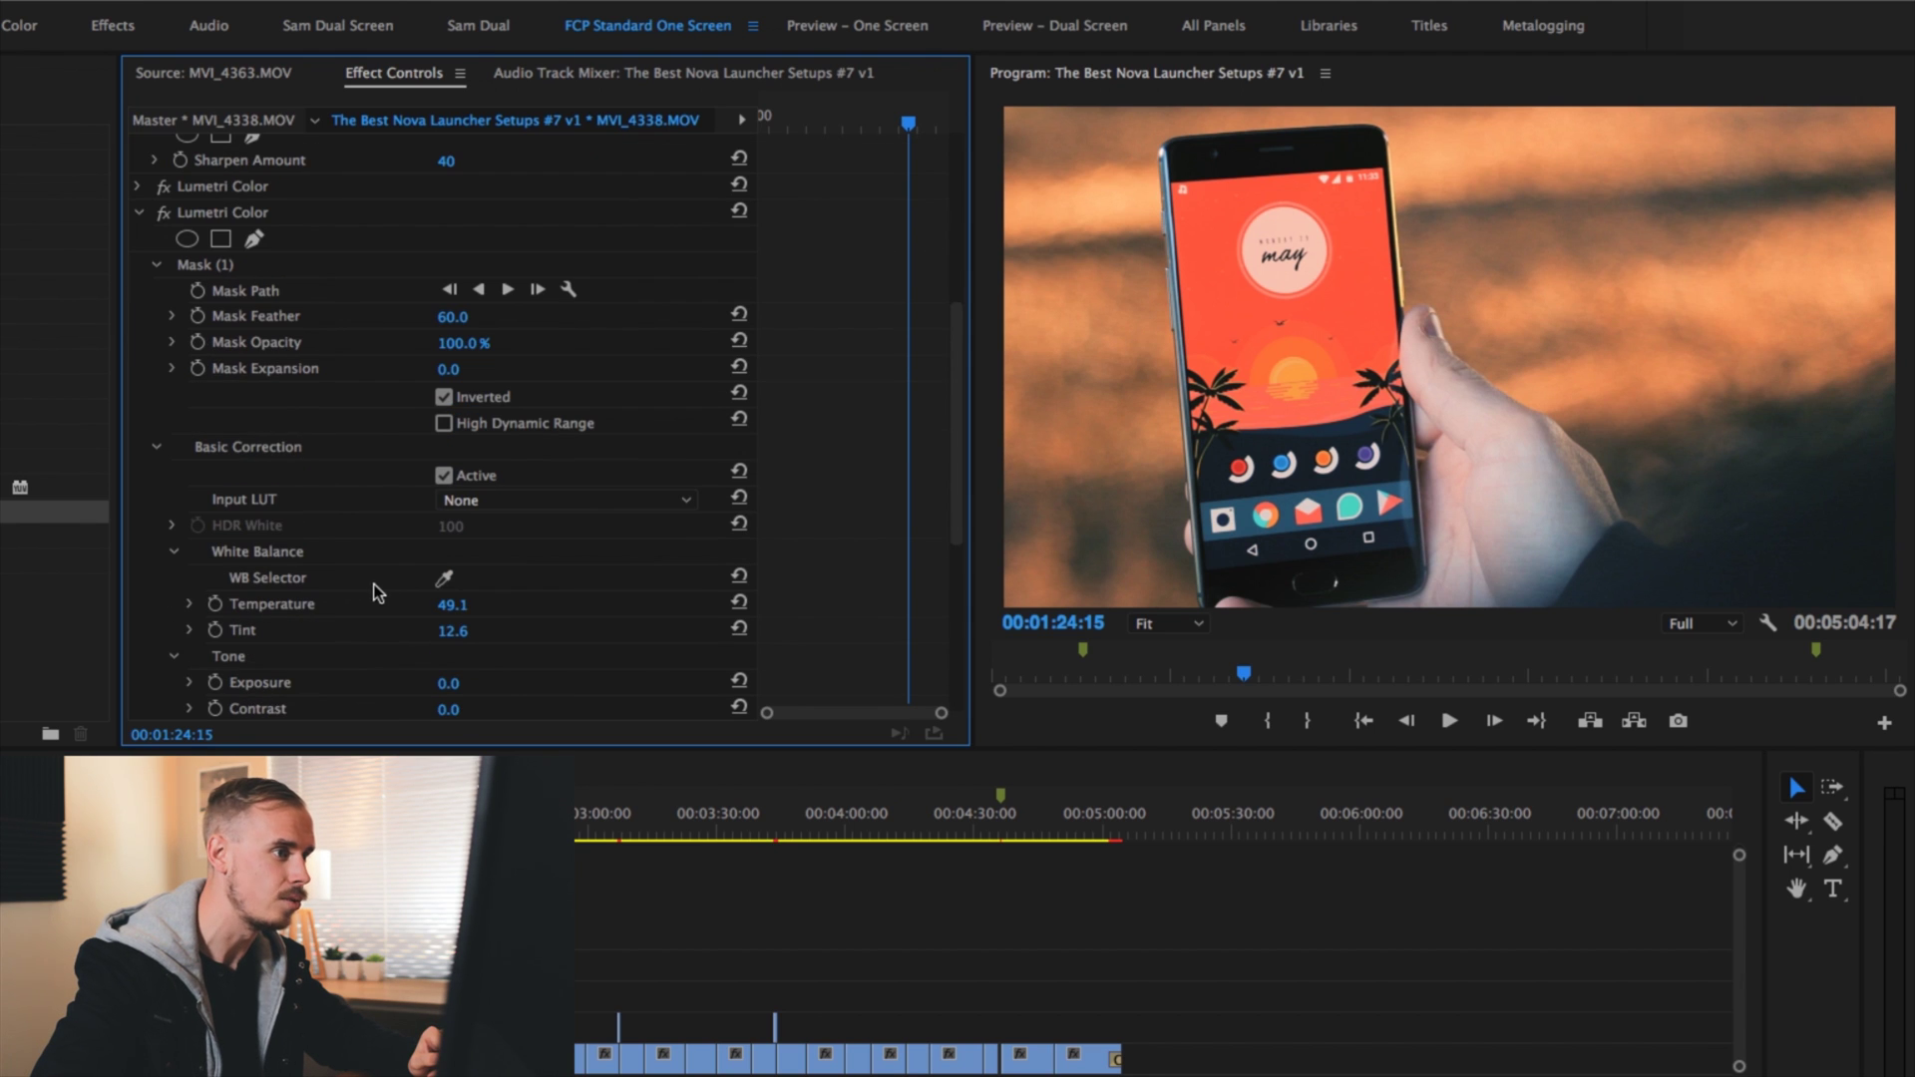
click(468, 605)
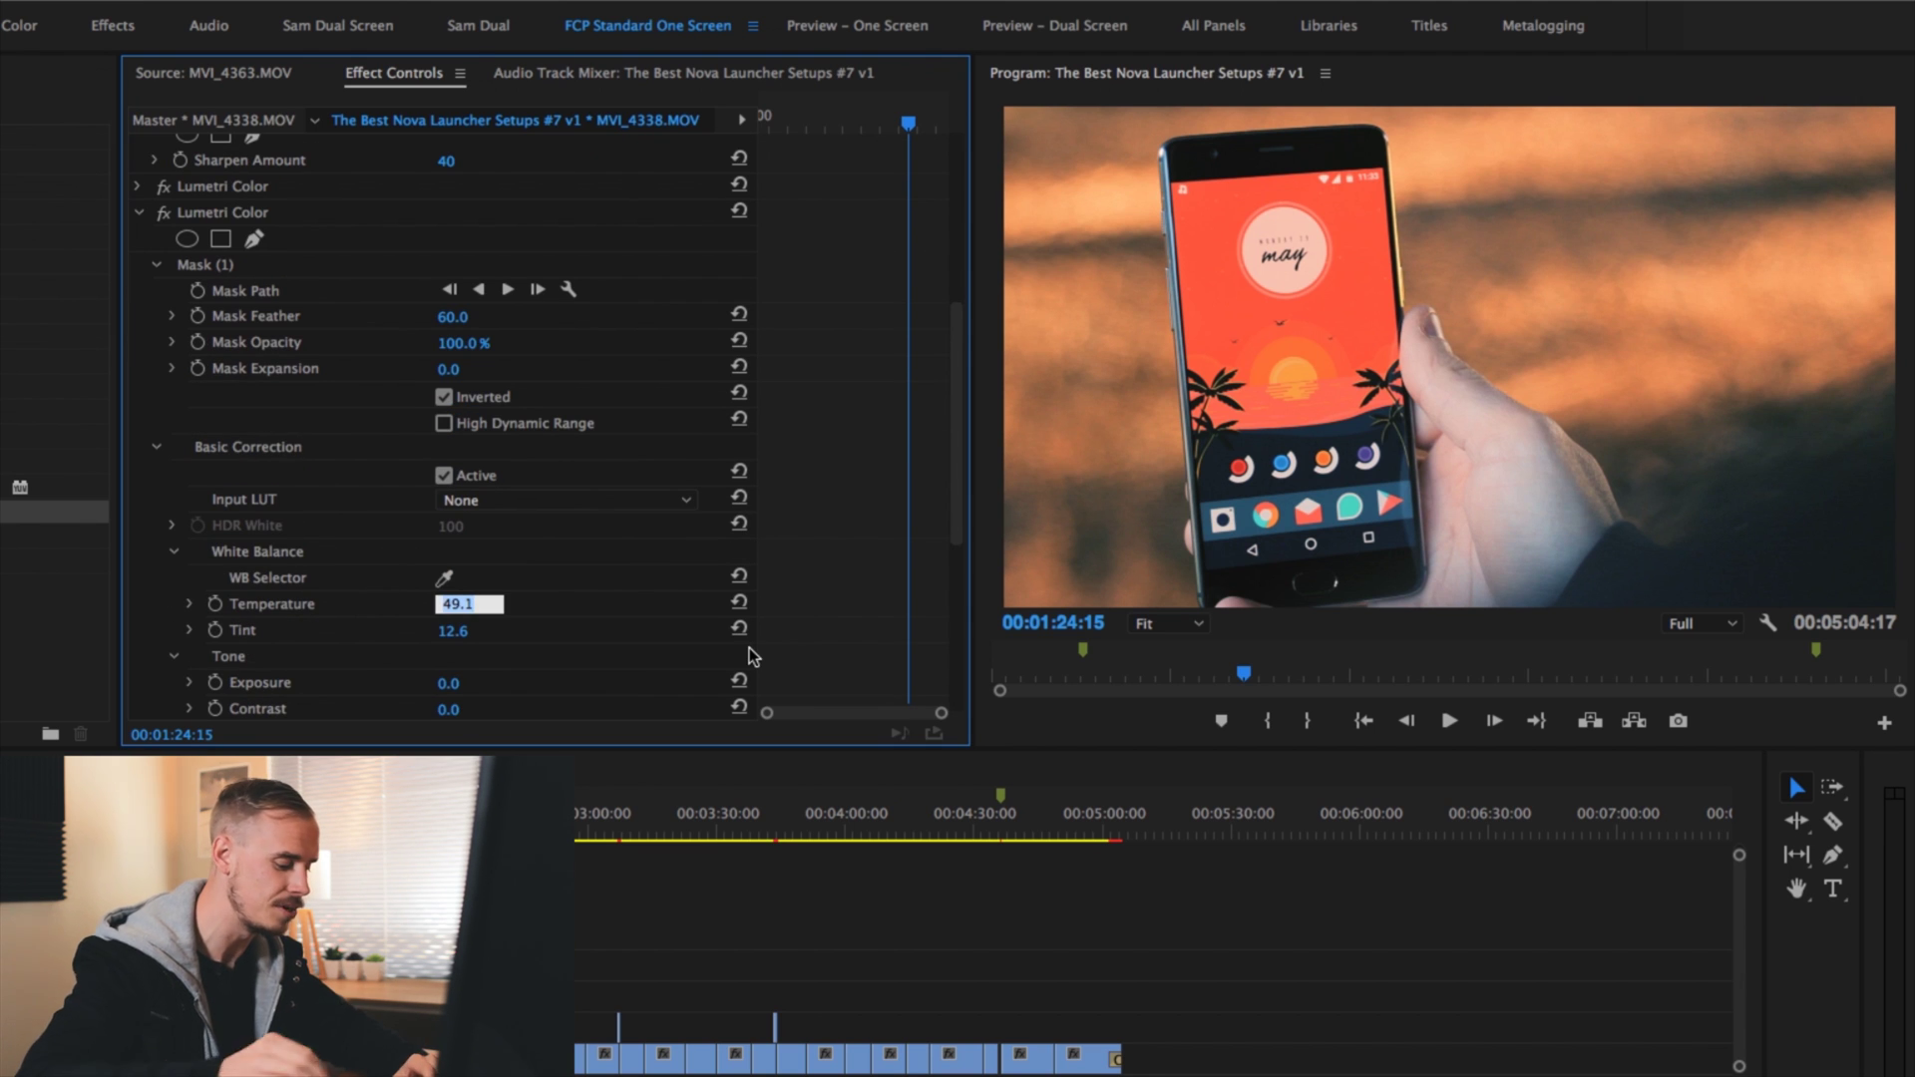
text(20)
key(Return)
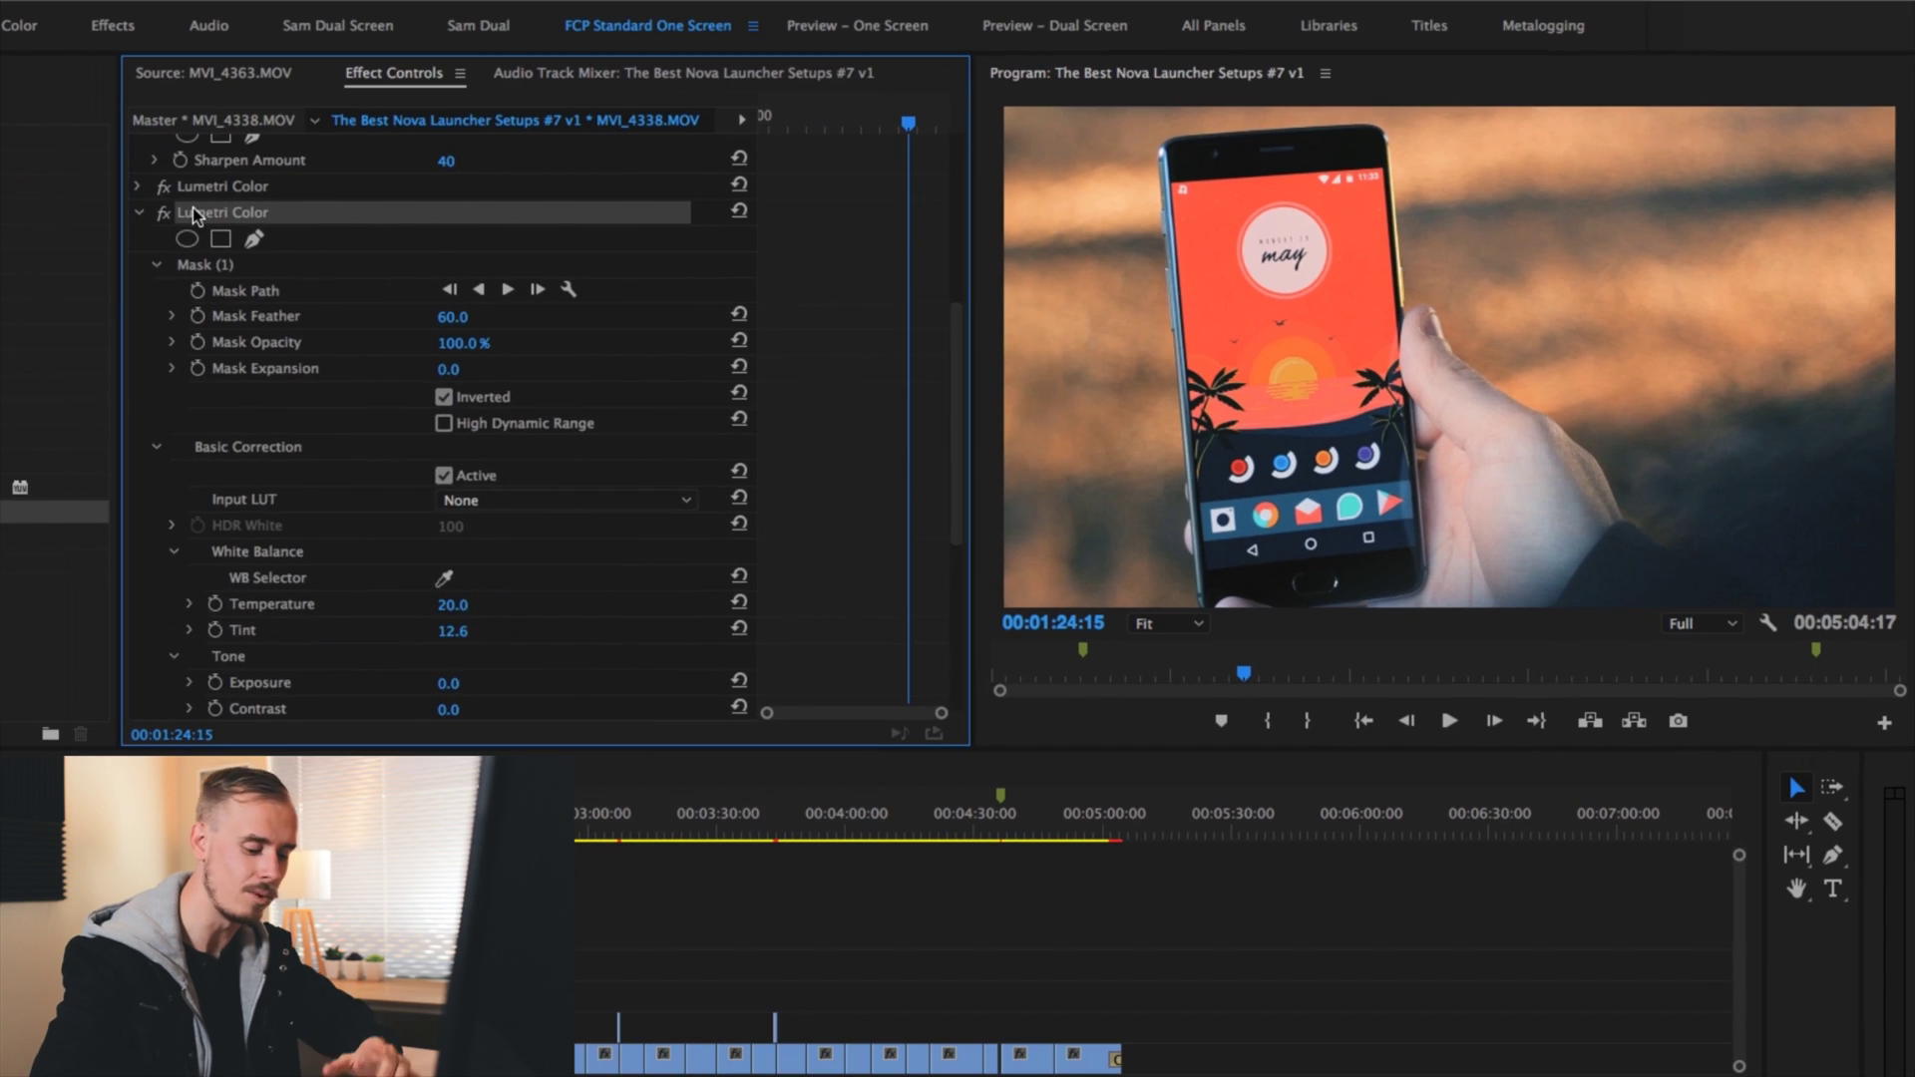
Remove the duplicate Lumetri Color effect and delete the hand mask from the original one
click(140, 196)
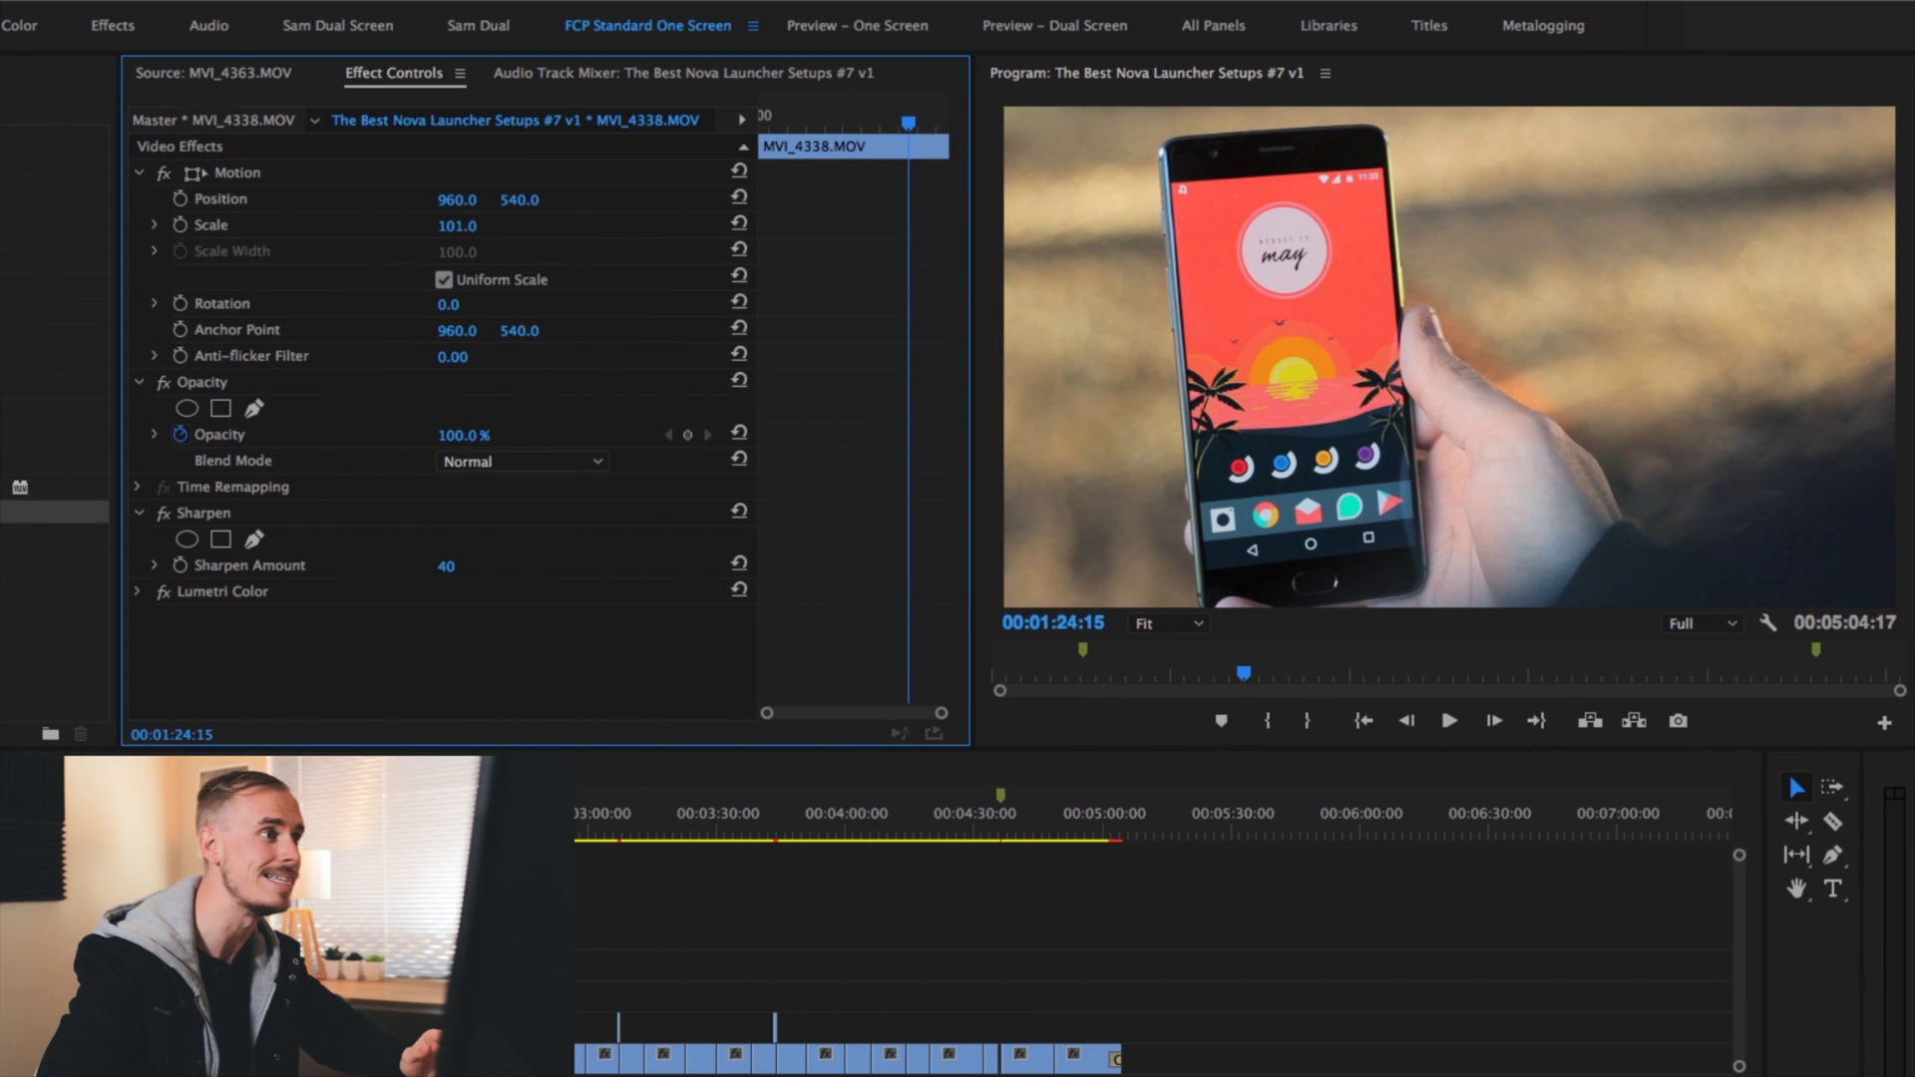
click(199, 0)
click(329, 553)
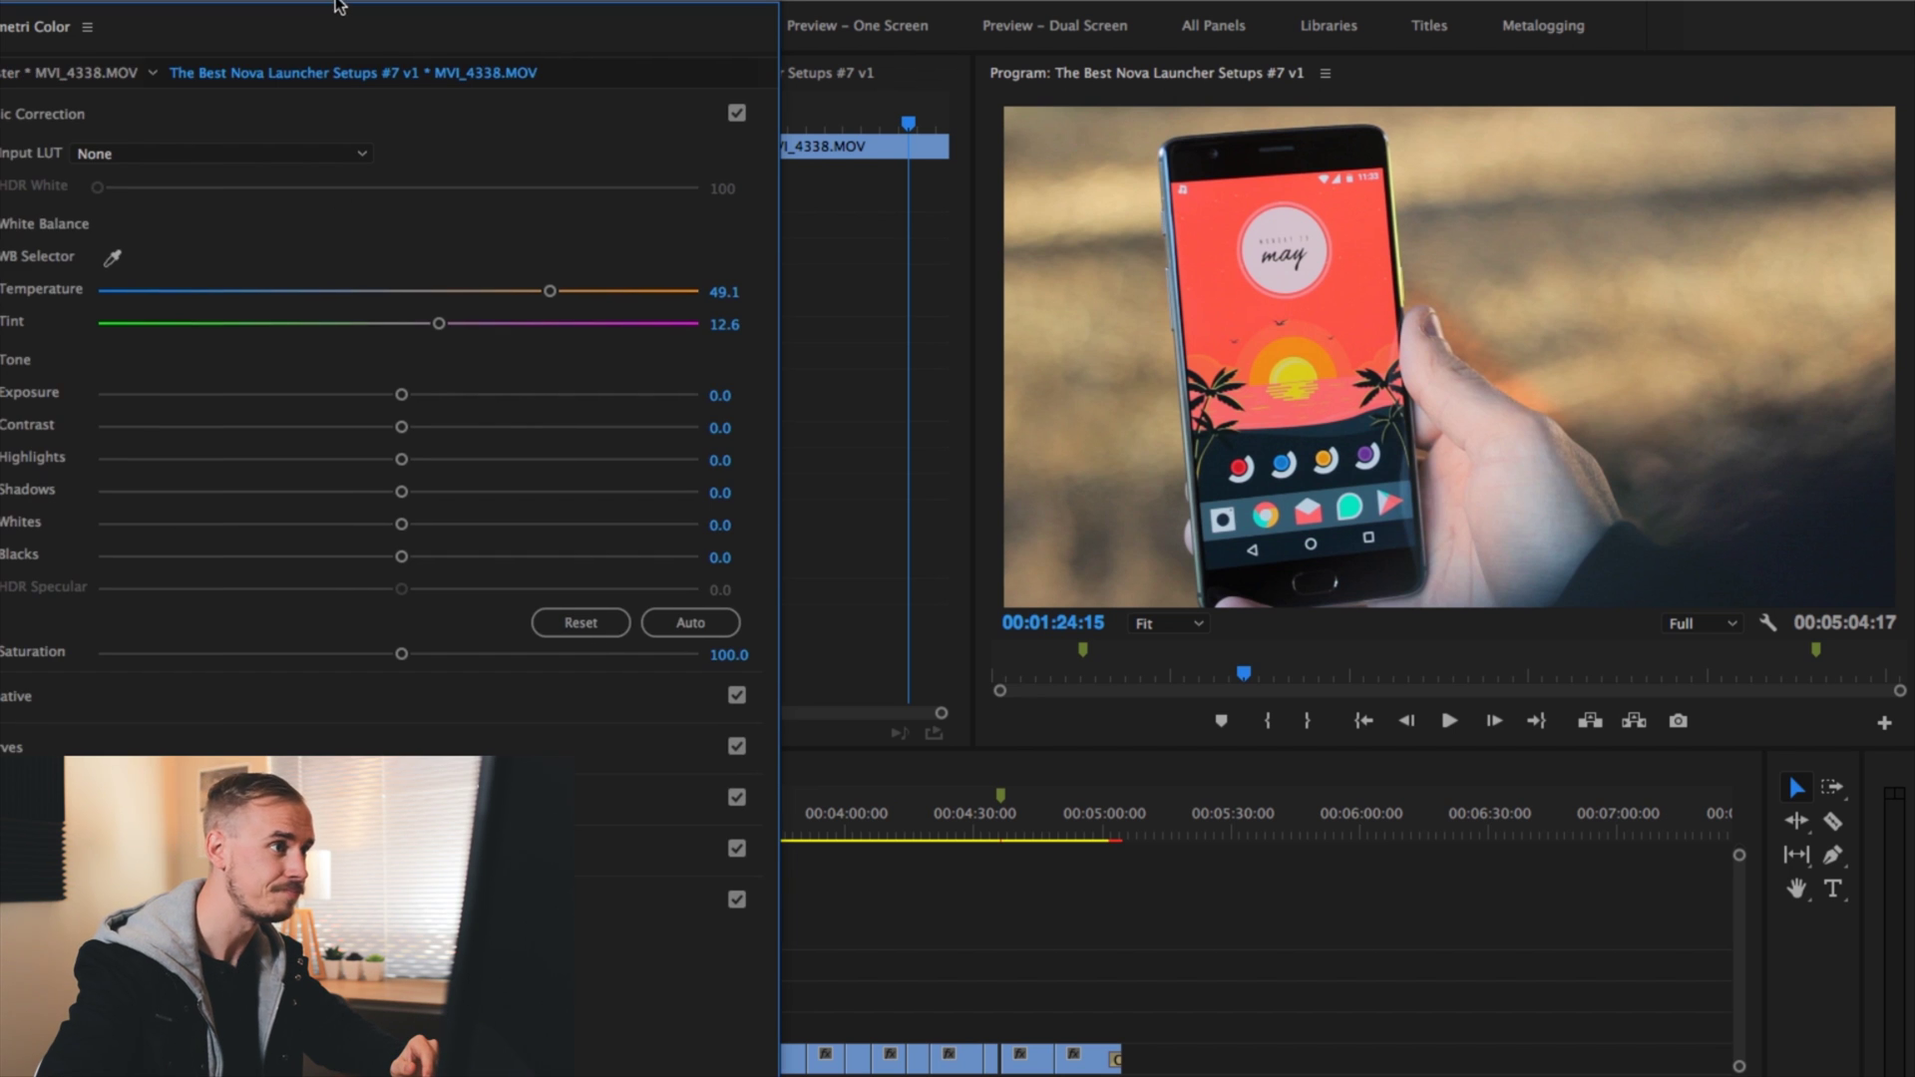
click(140, 592)
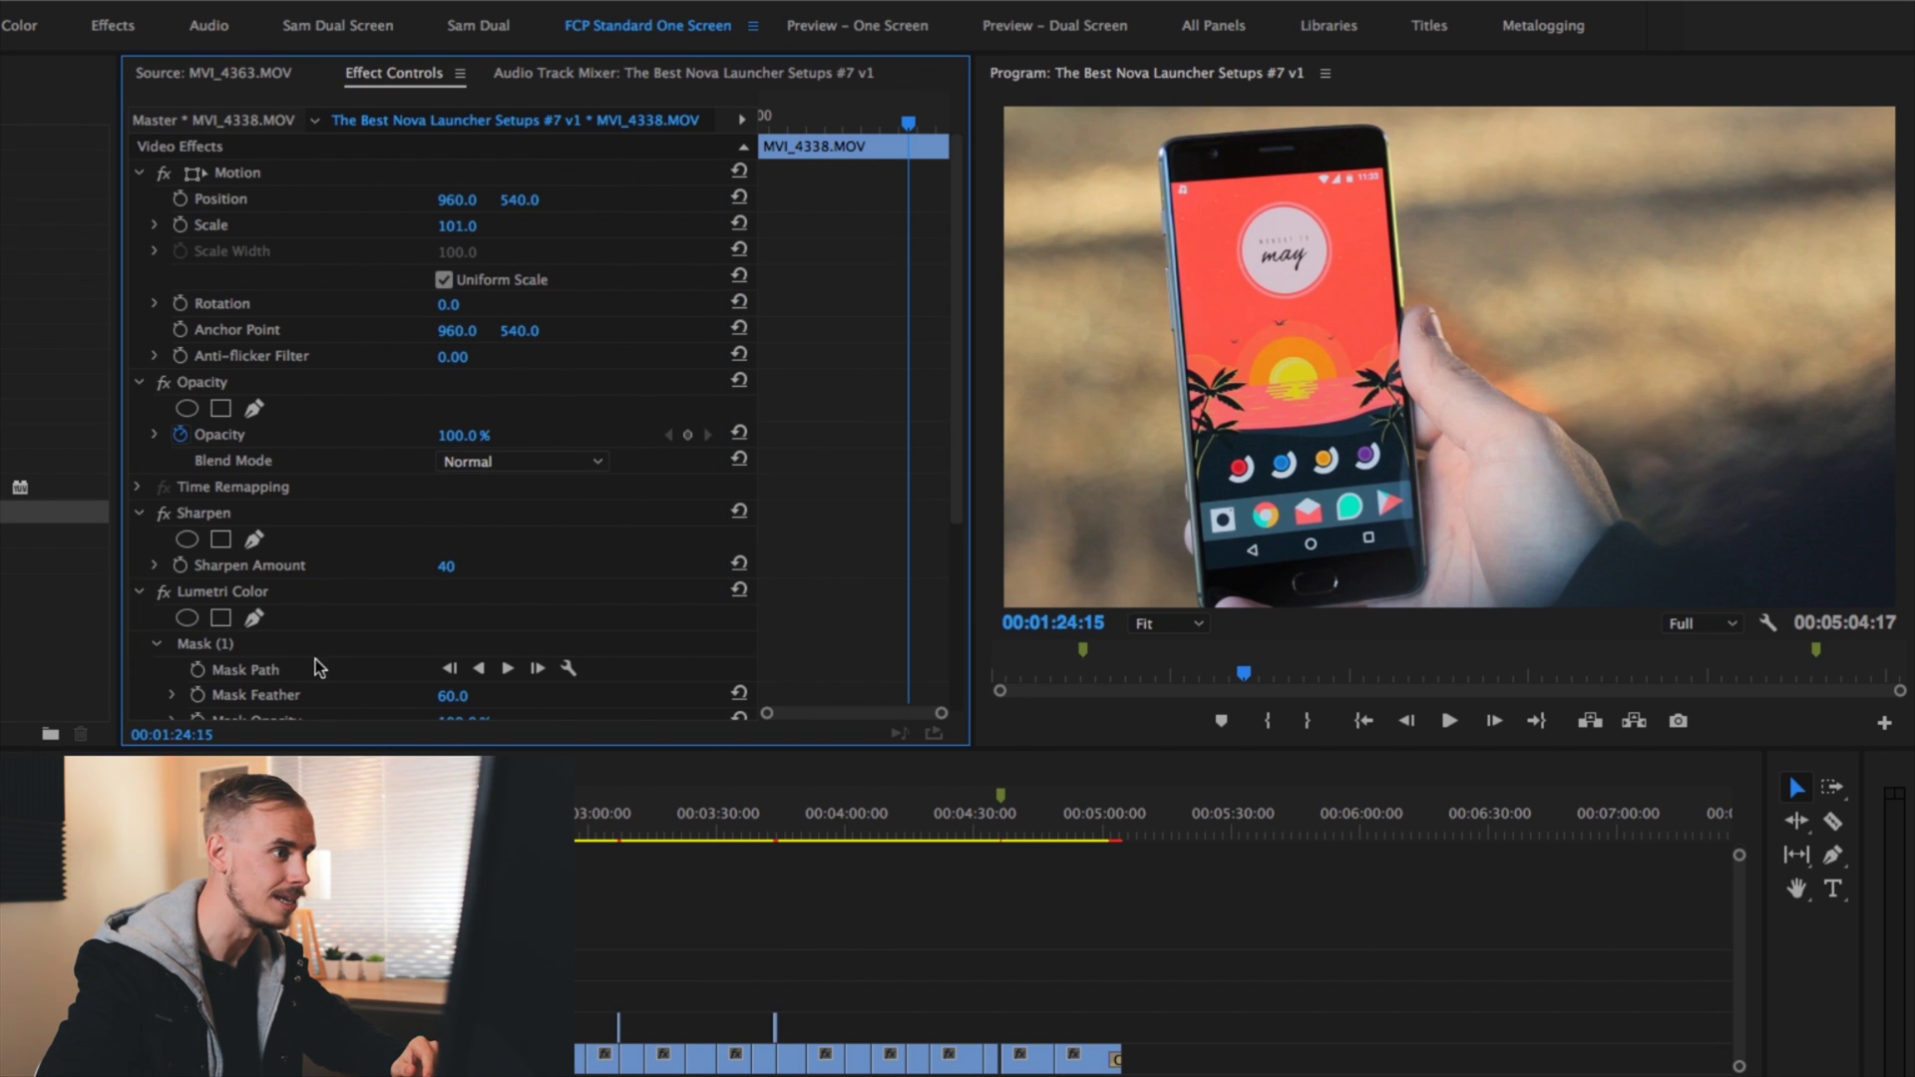
click(240, 649)
key(BackSpace)
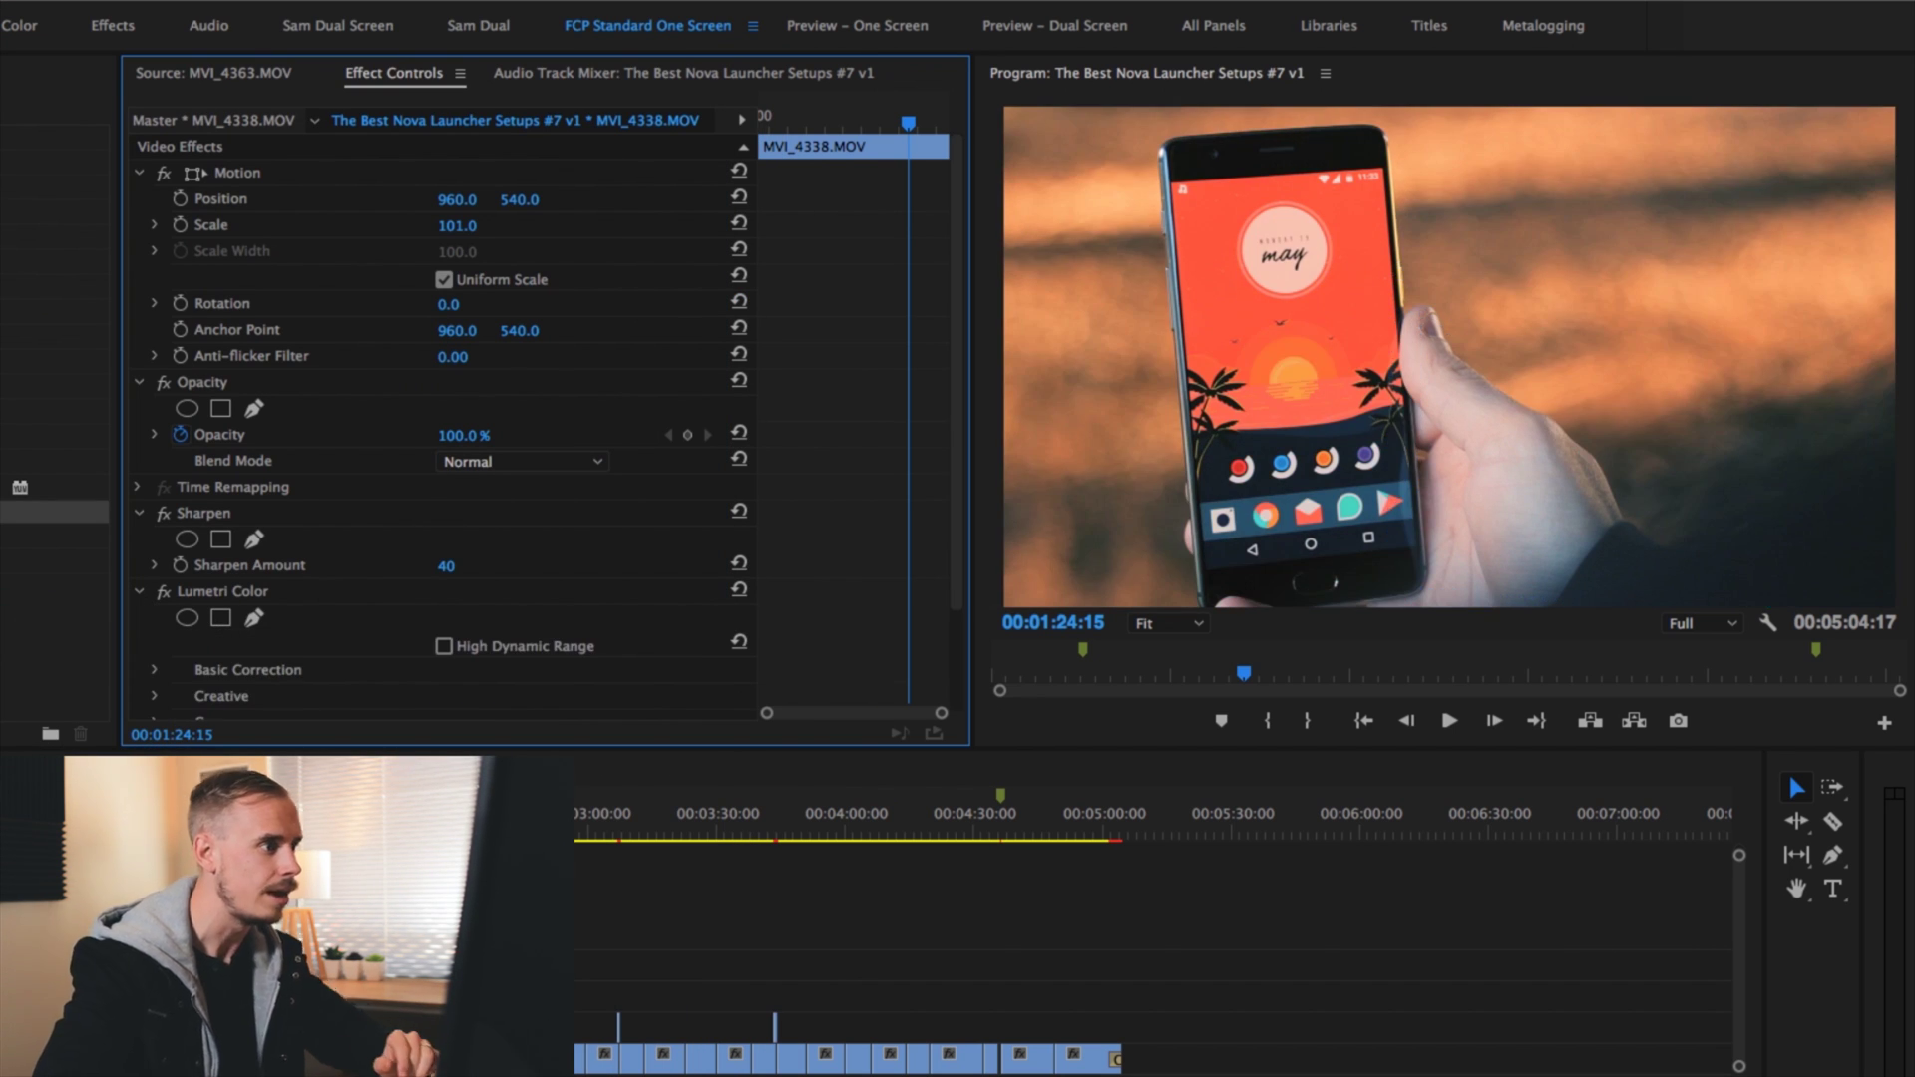
Set the clip's Lumetri Temperature to 46.2, raise both Shadows and Blacks to 20, and close the Lumetri Color window
click(384, 38)
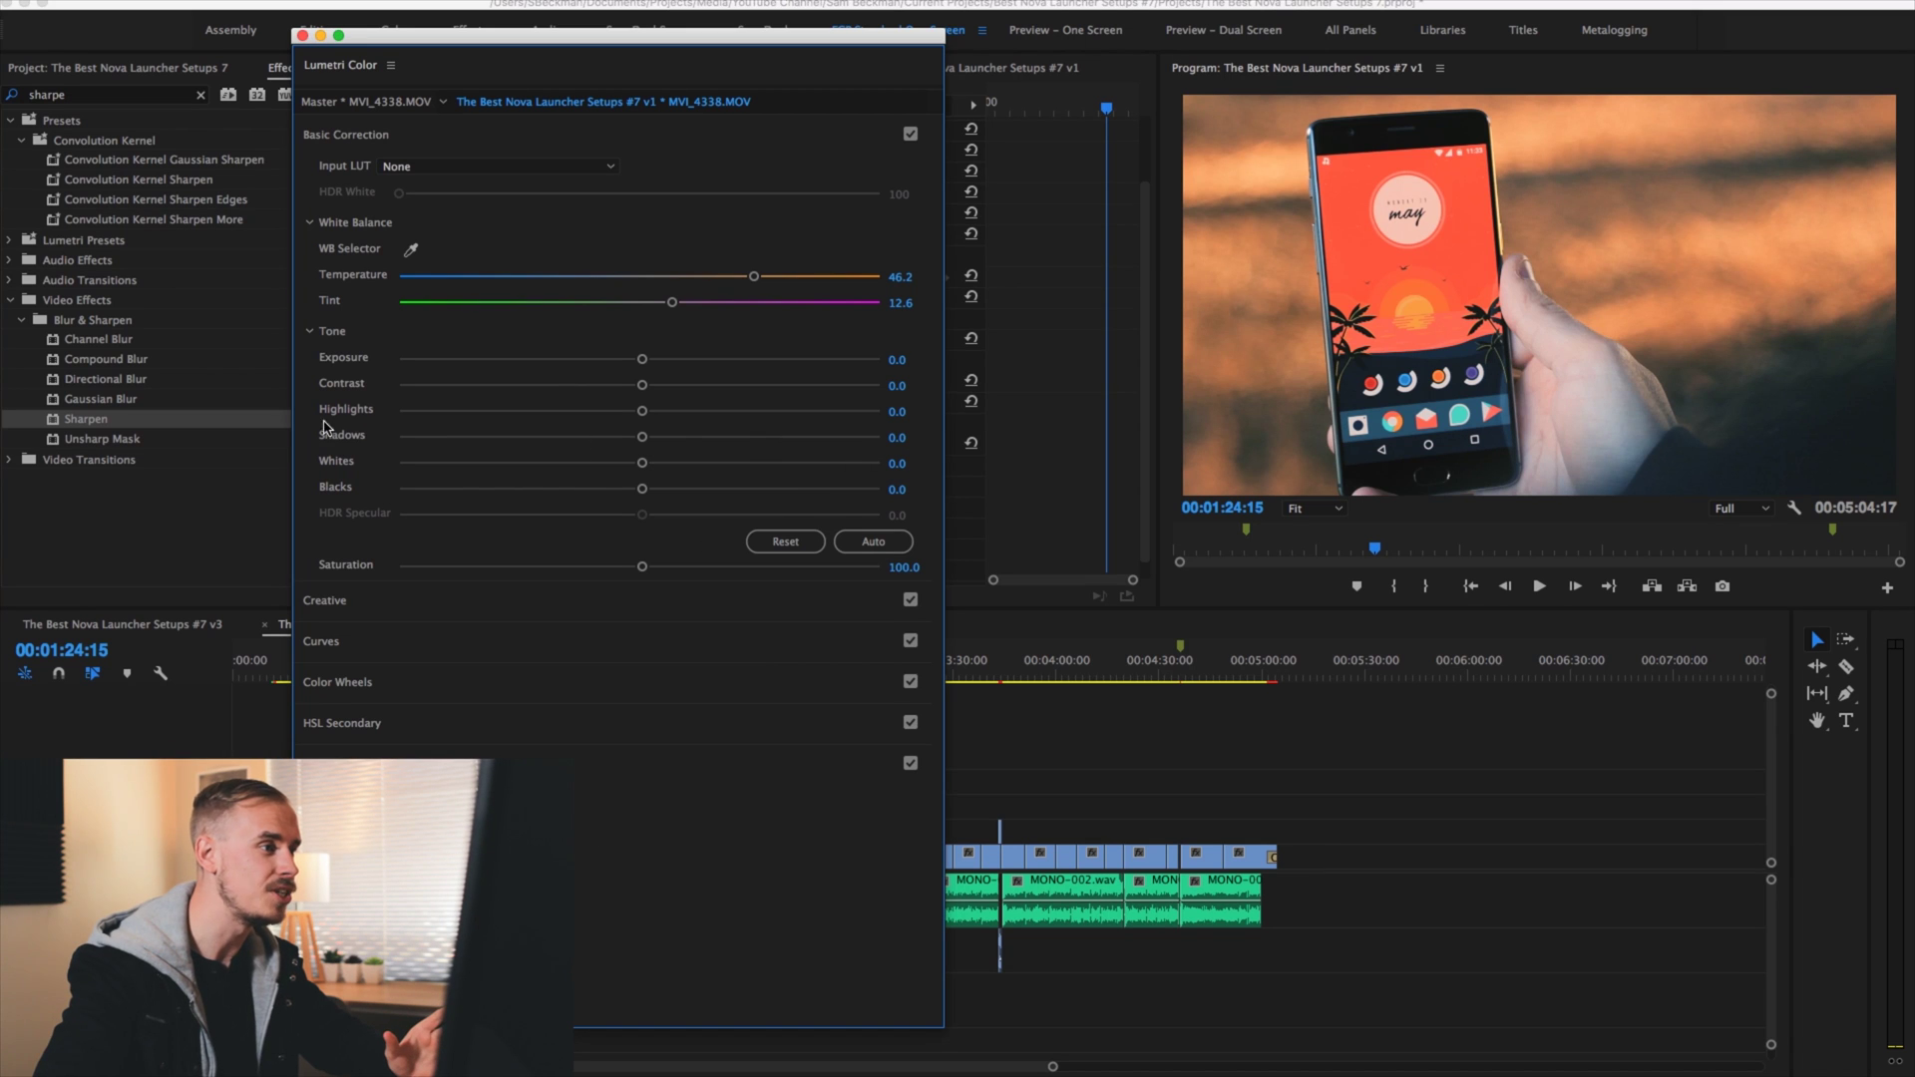
key(super+s)
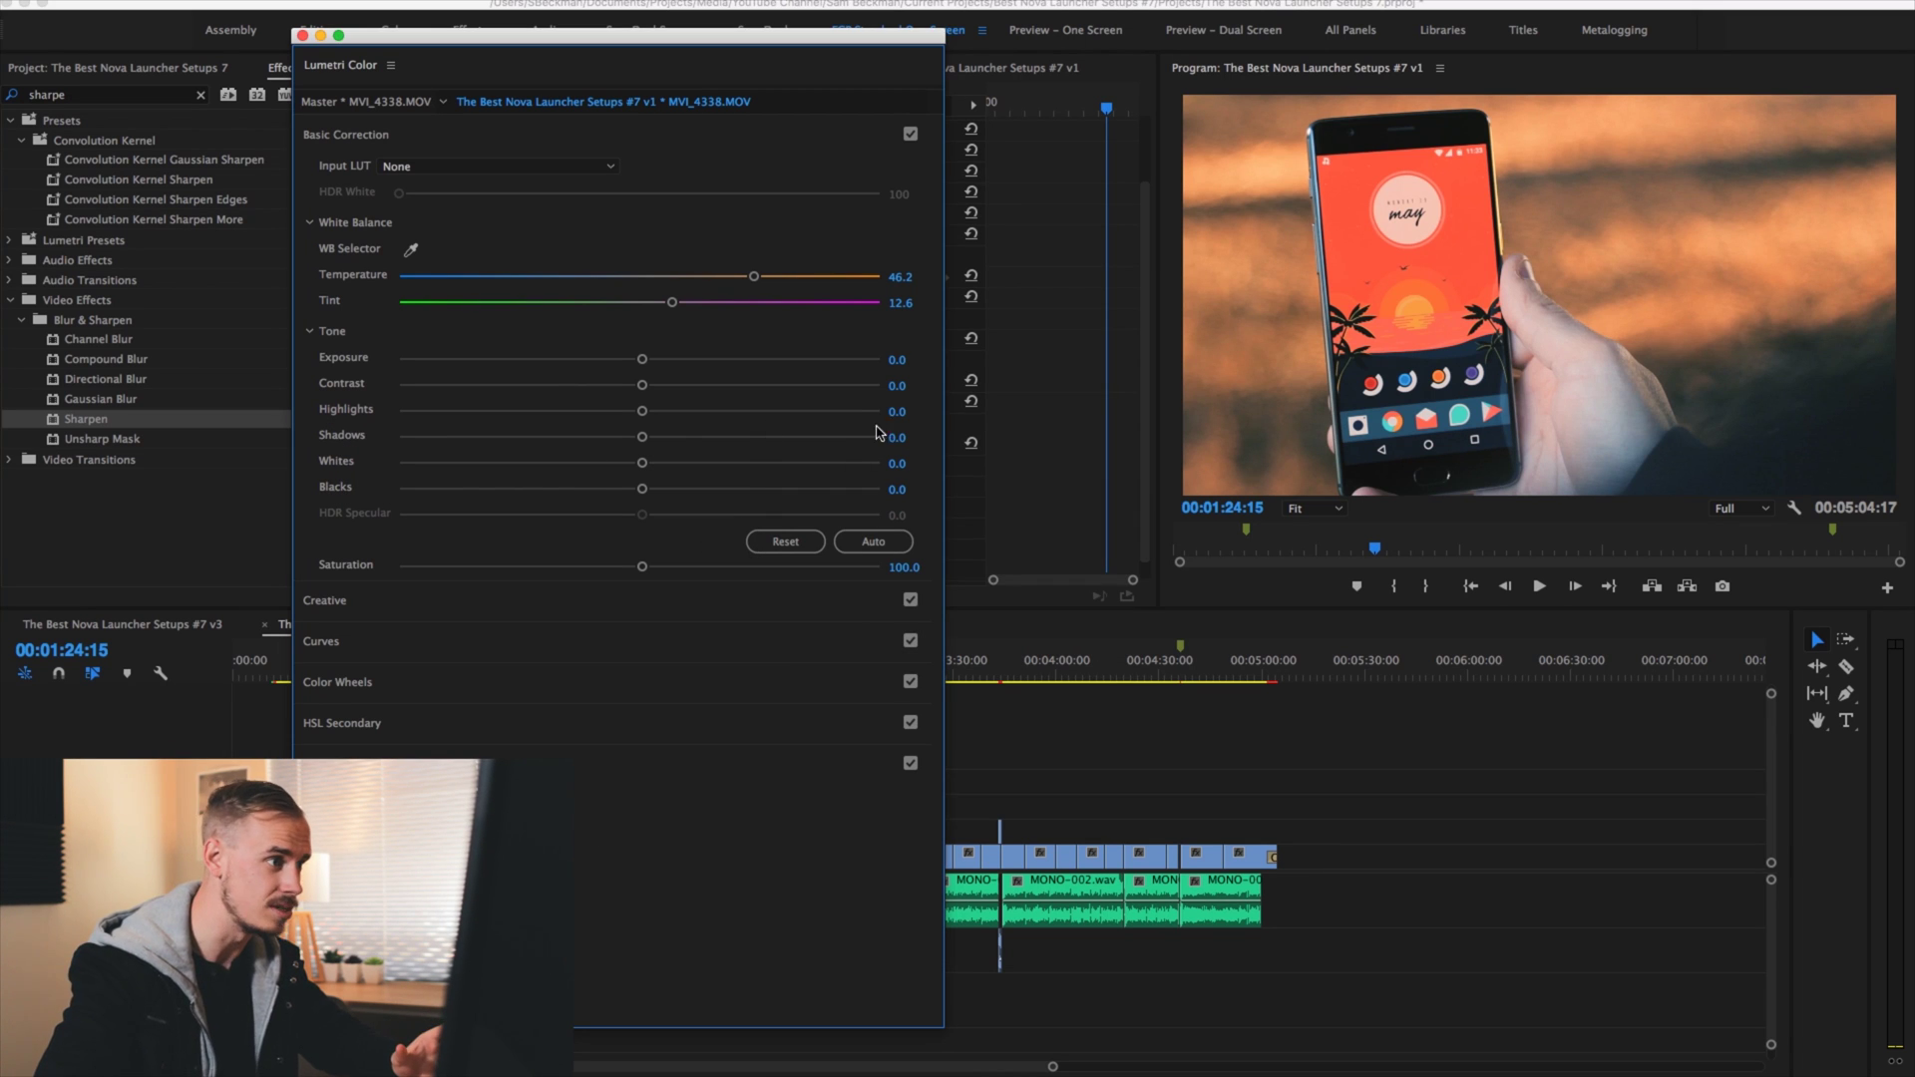
click(891, 438)
text(20)
key(Tab)
key(Tab)
text(20)
key(Return)
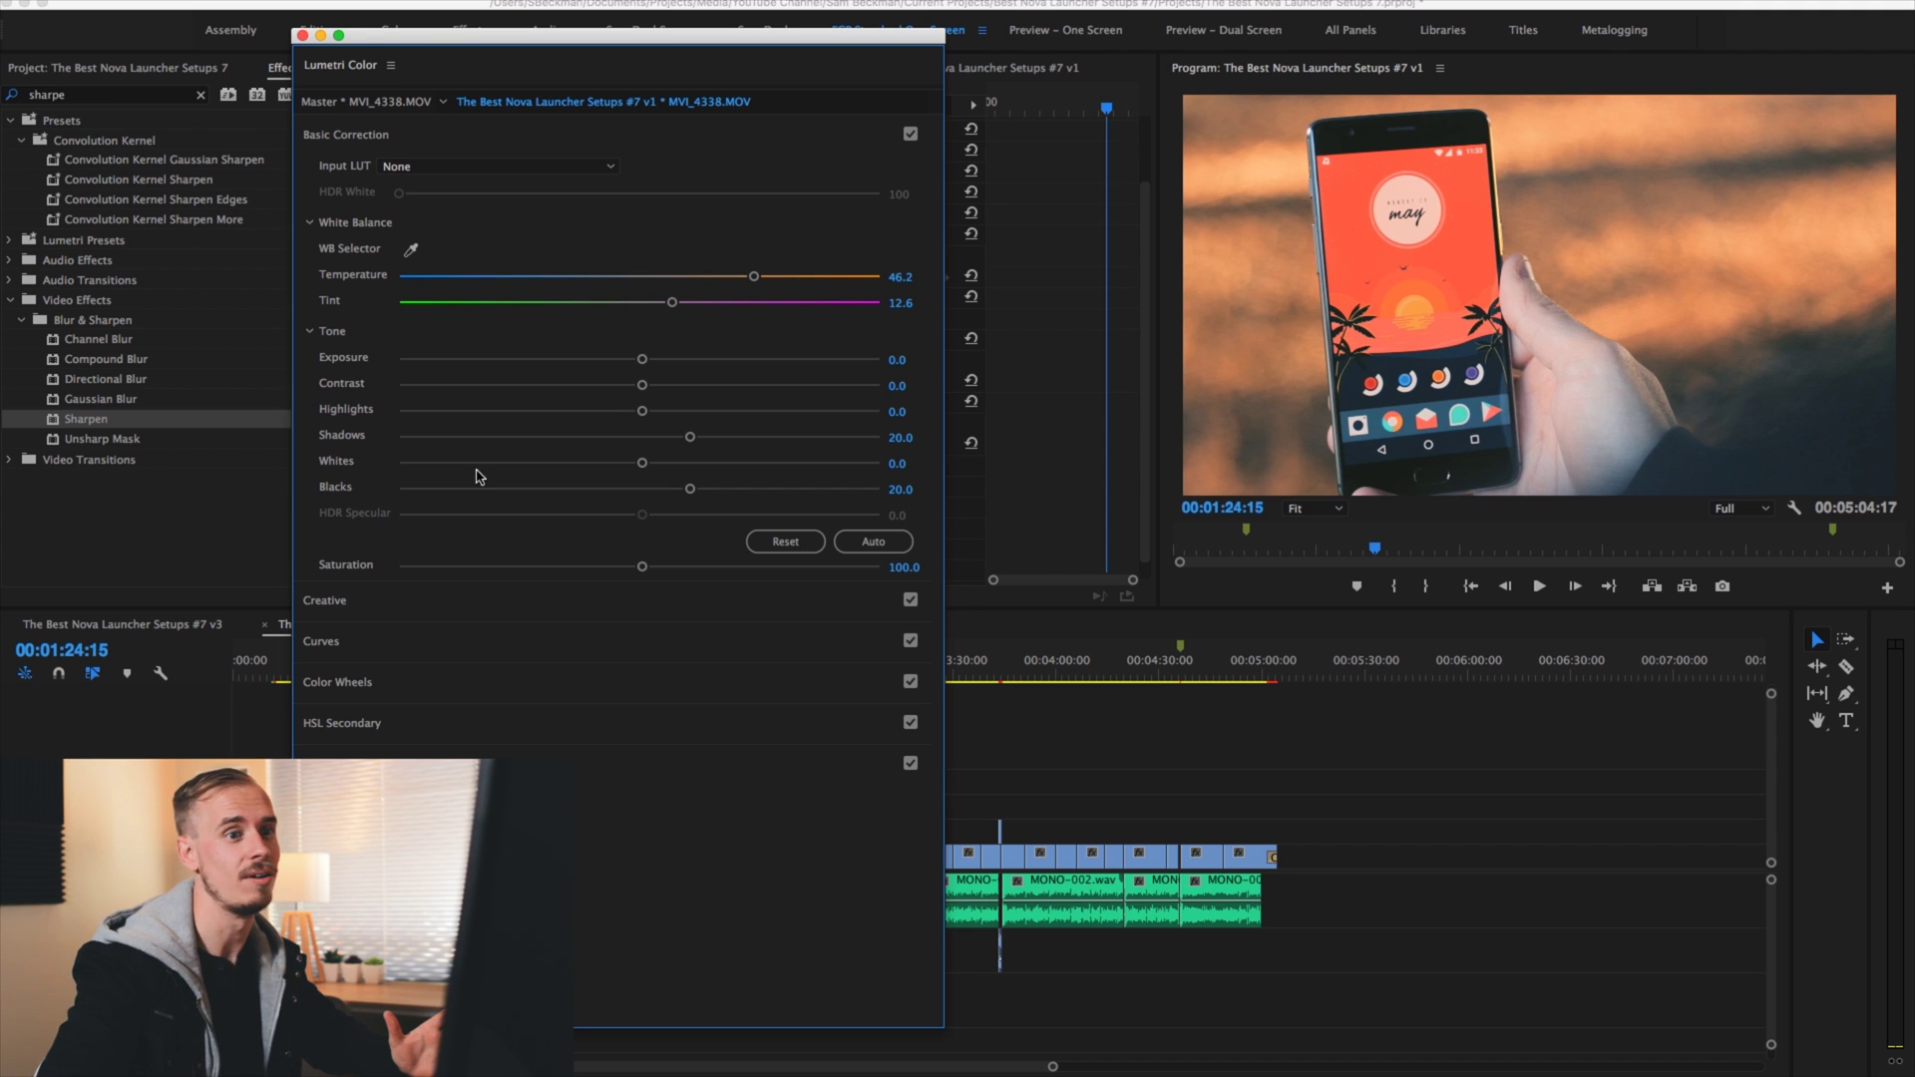
click(303, 36)
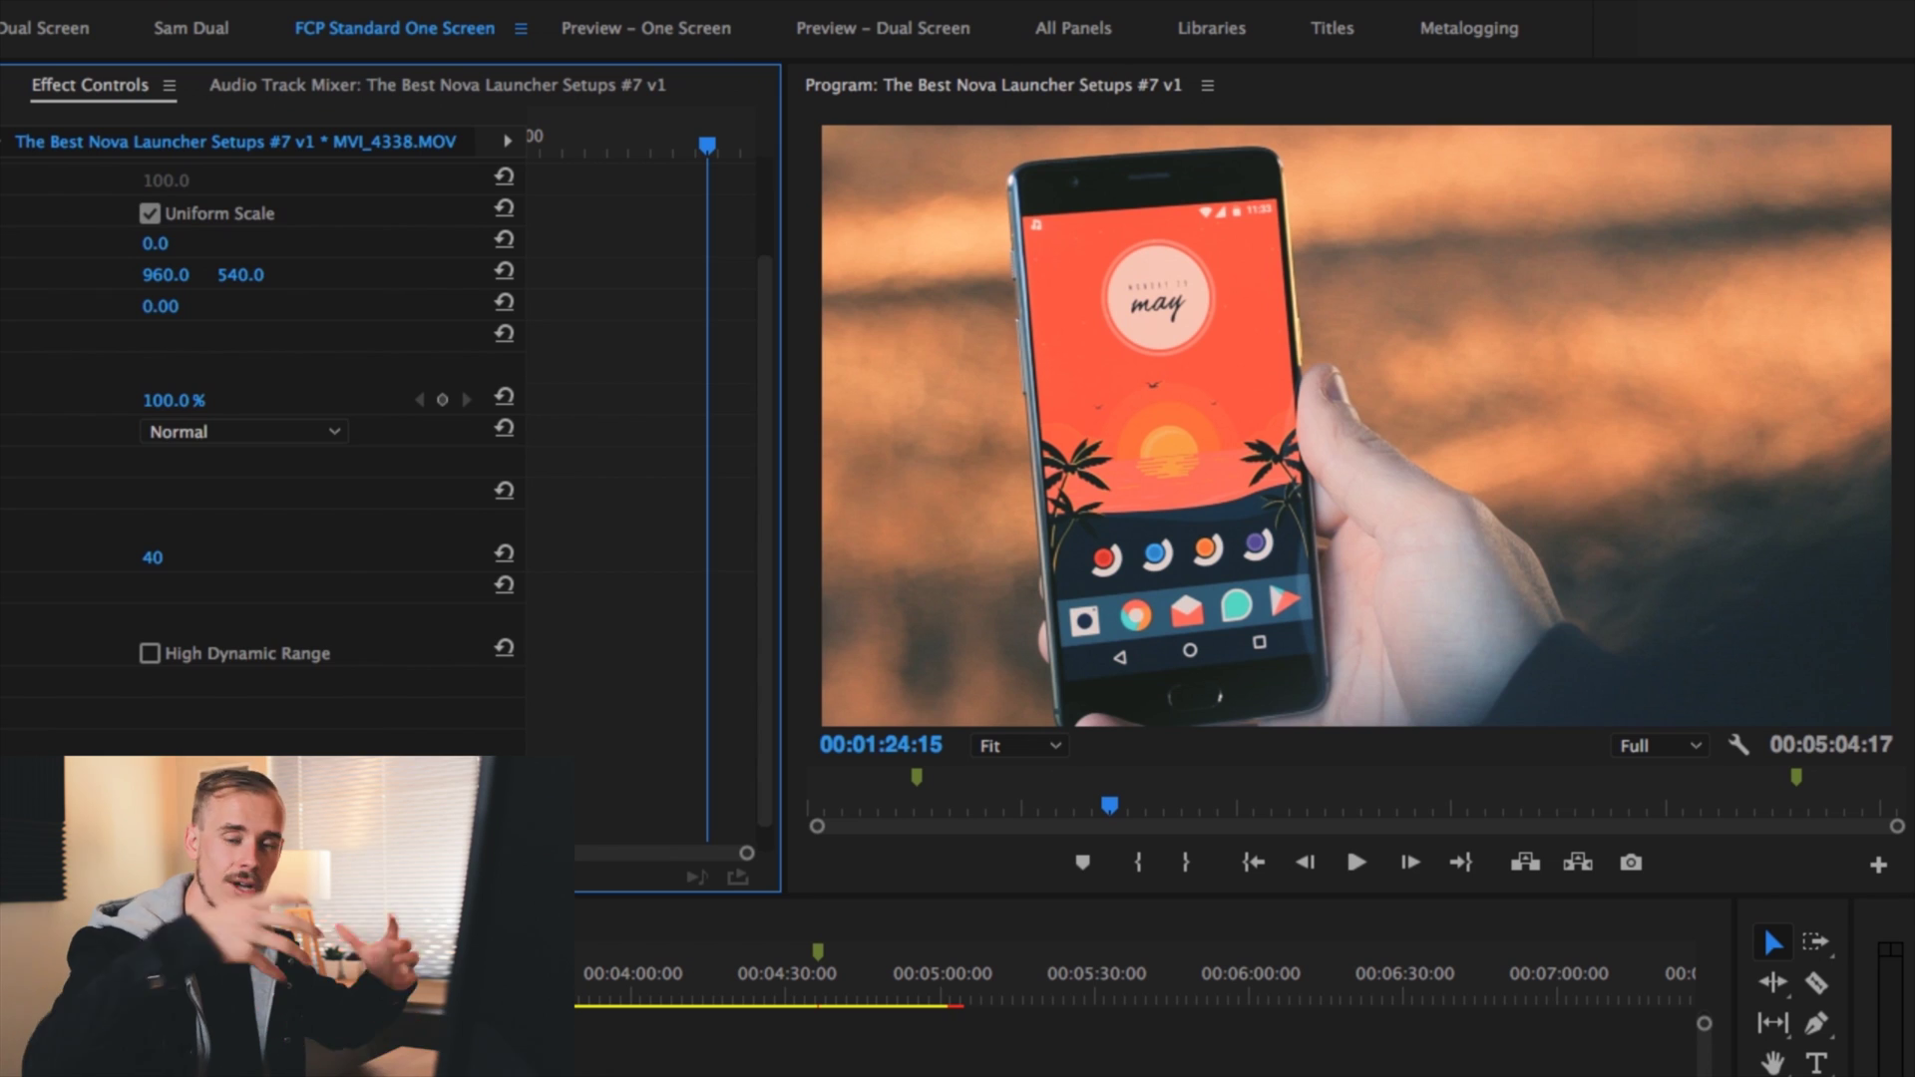
Copy the graded MVI_4338.MOV clip in the timeline
scroll(259, 399, up, 3)
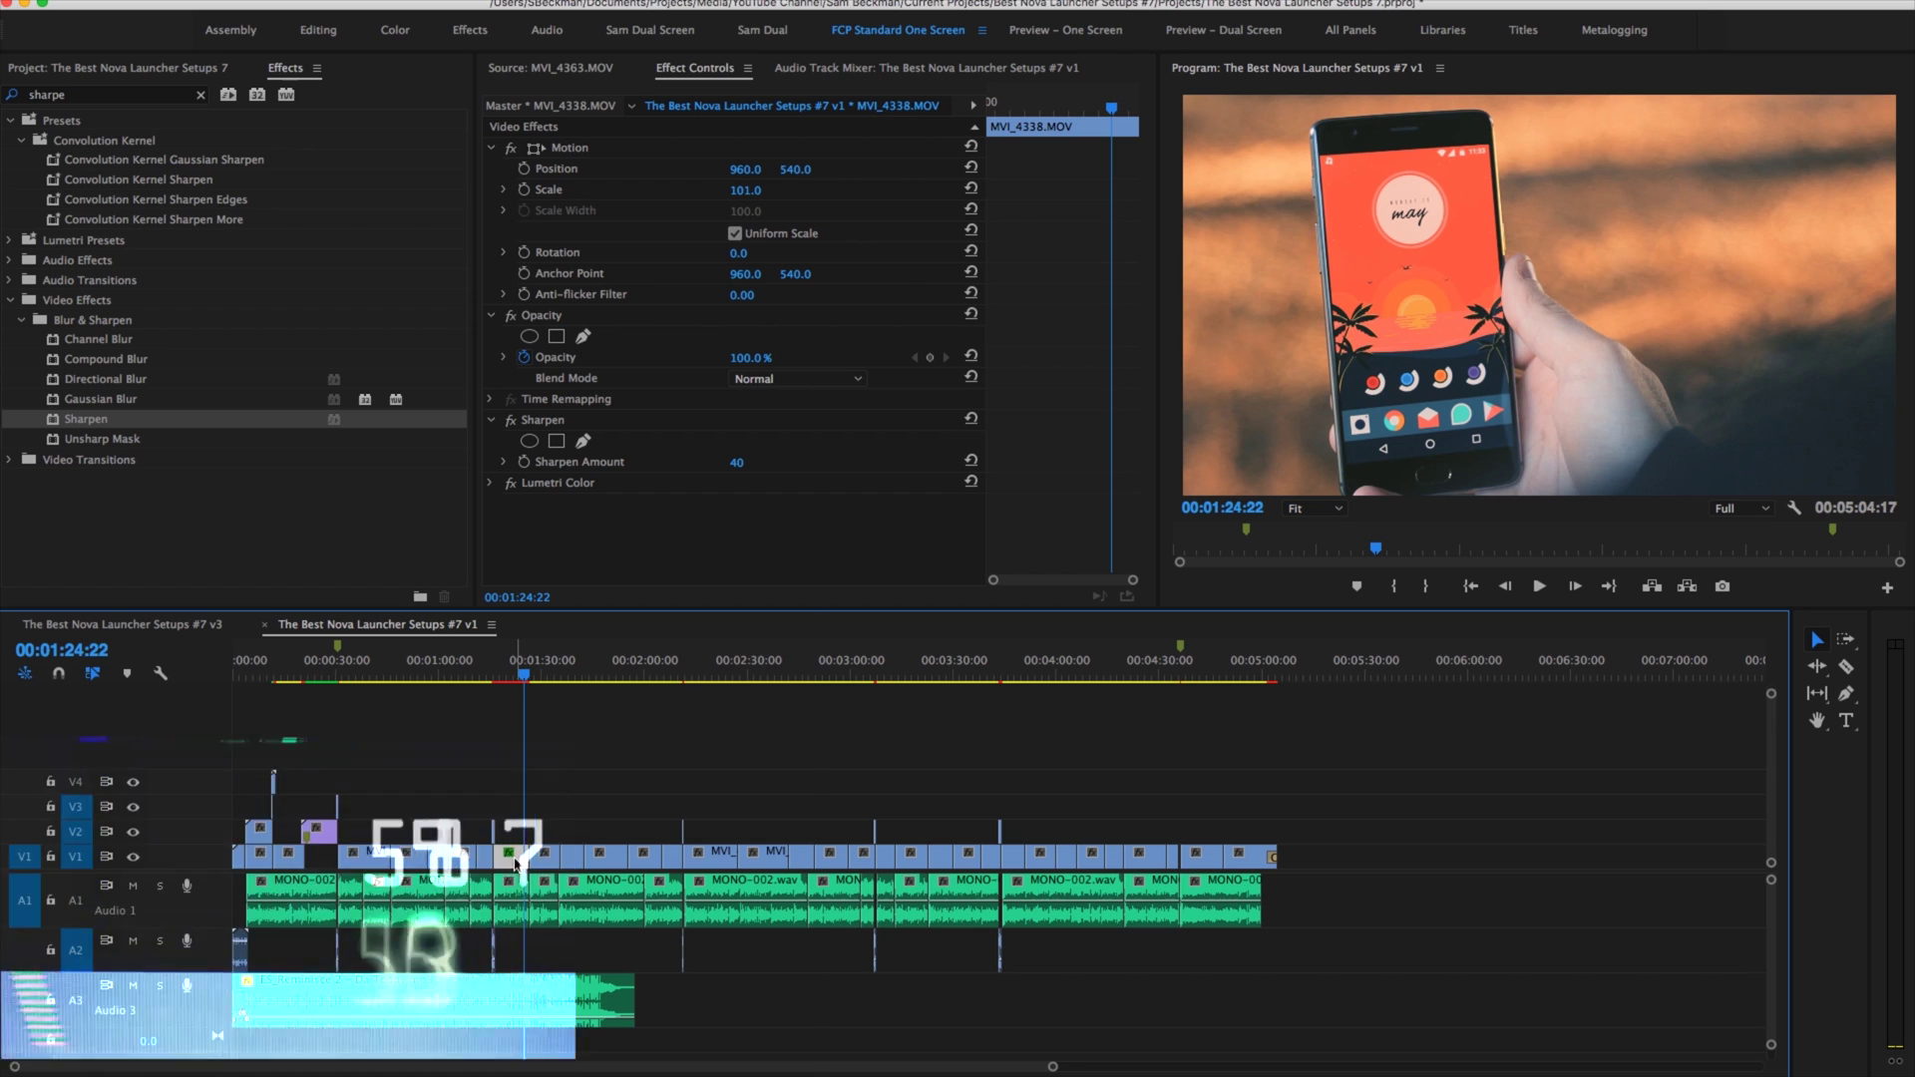
right_click(516, 856)
click(579, 567)
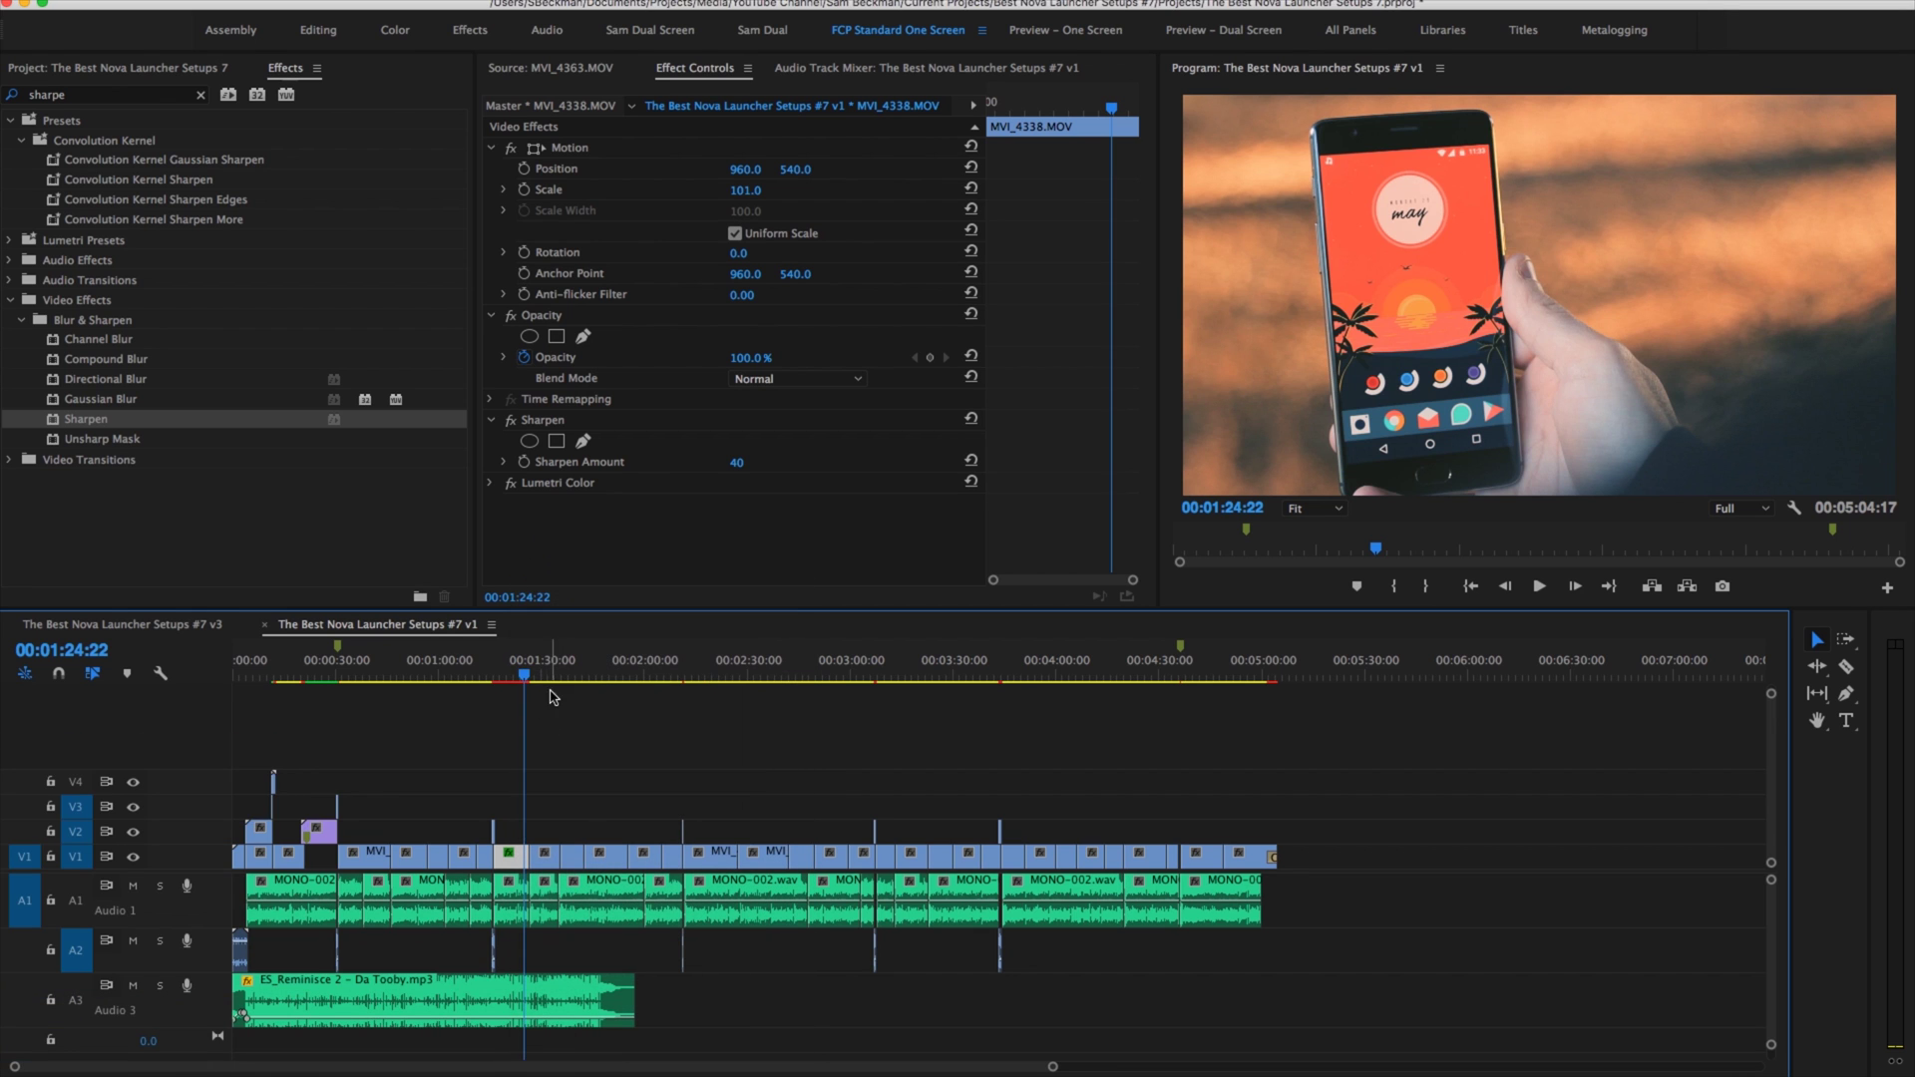
Paste the copied Motion, Opacity, Sharpen and Lumetri Color attributes onto the five following MVI_4341 and MVI_4338 clips and check the look
click(550, 666)
drag(547, 837, 670, 844)
key(=)
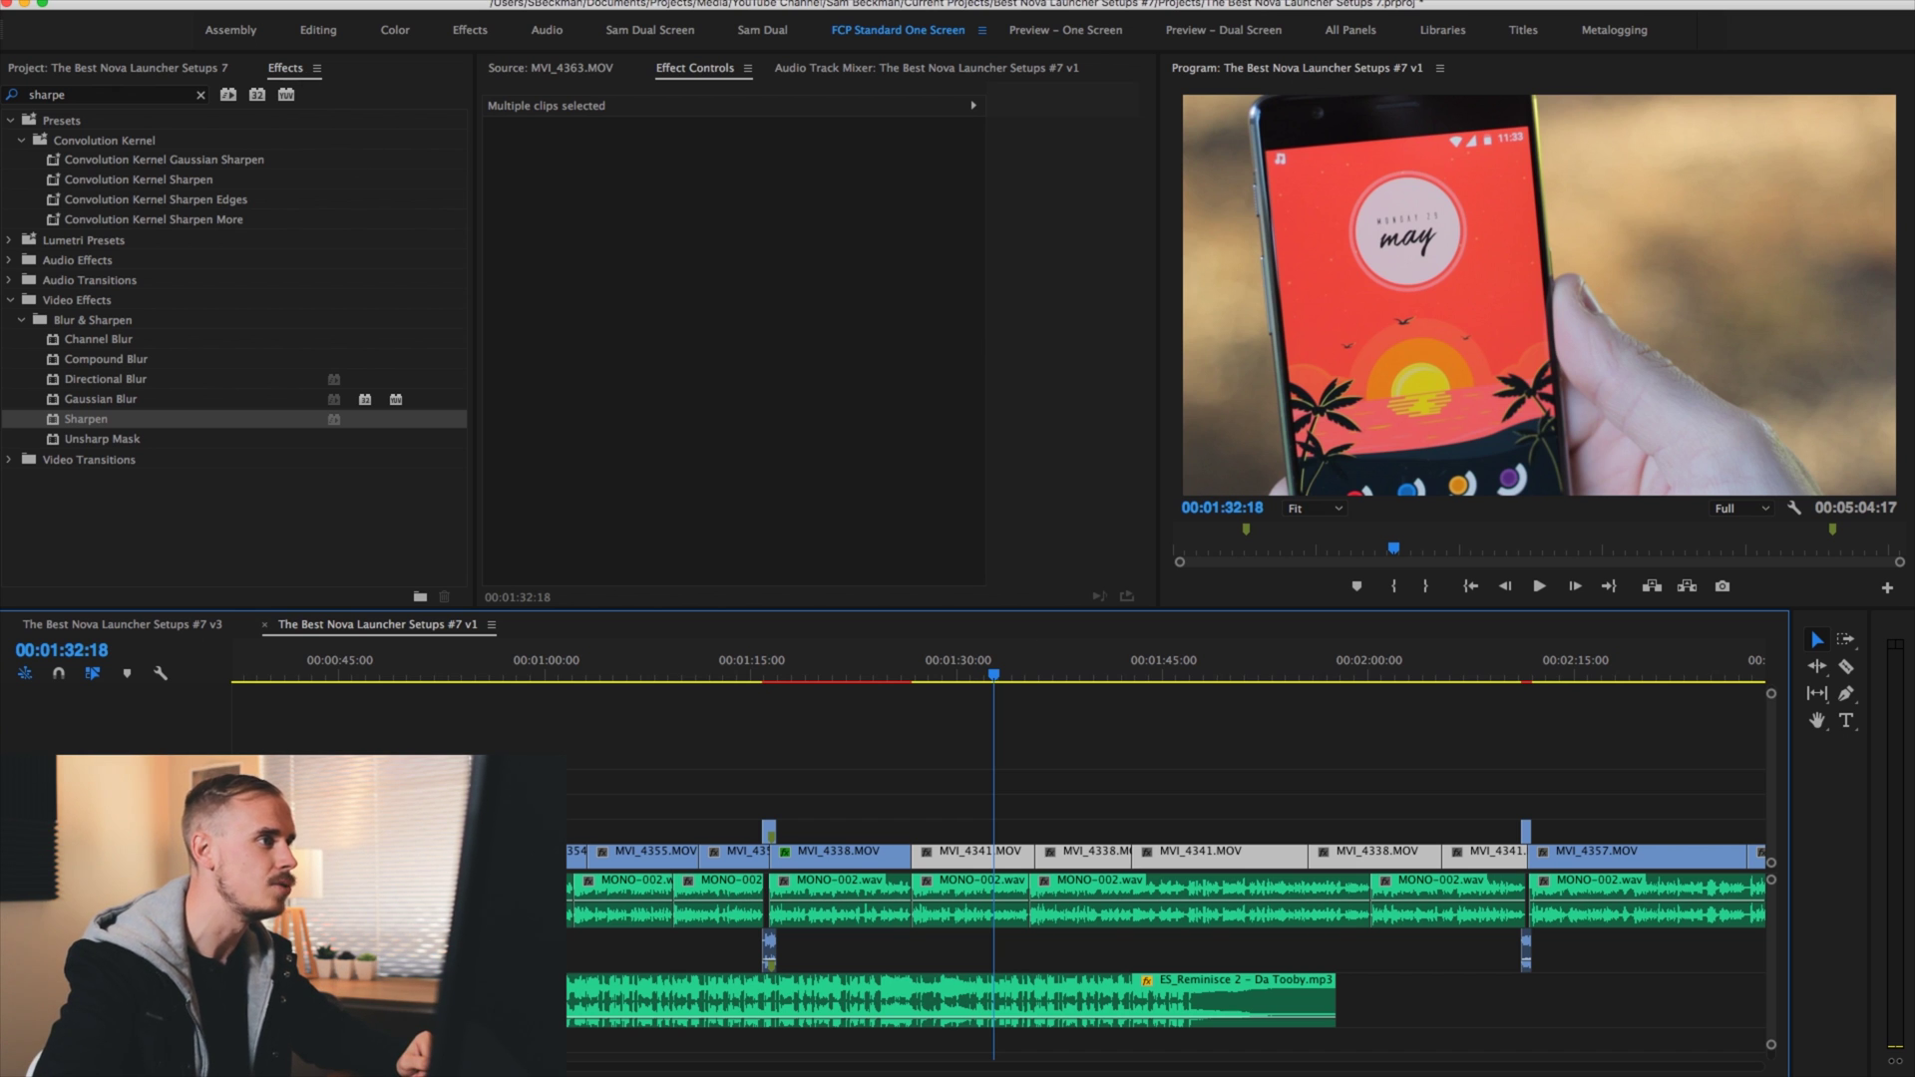
click(238, 2)
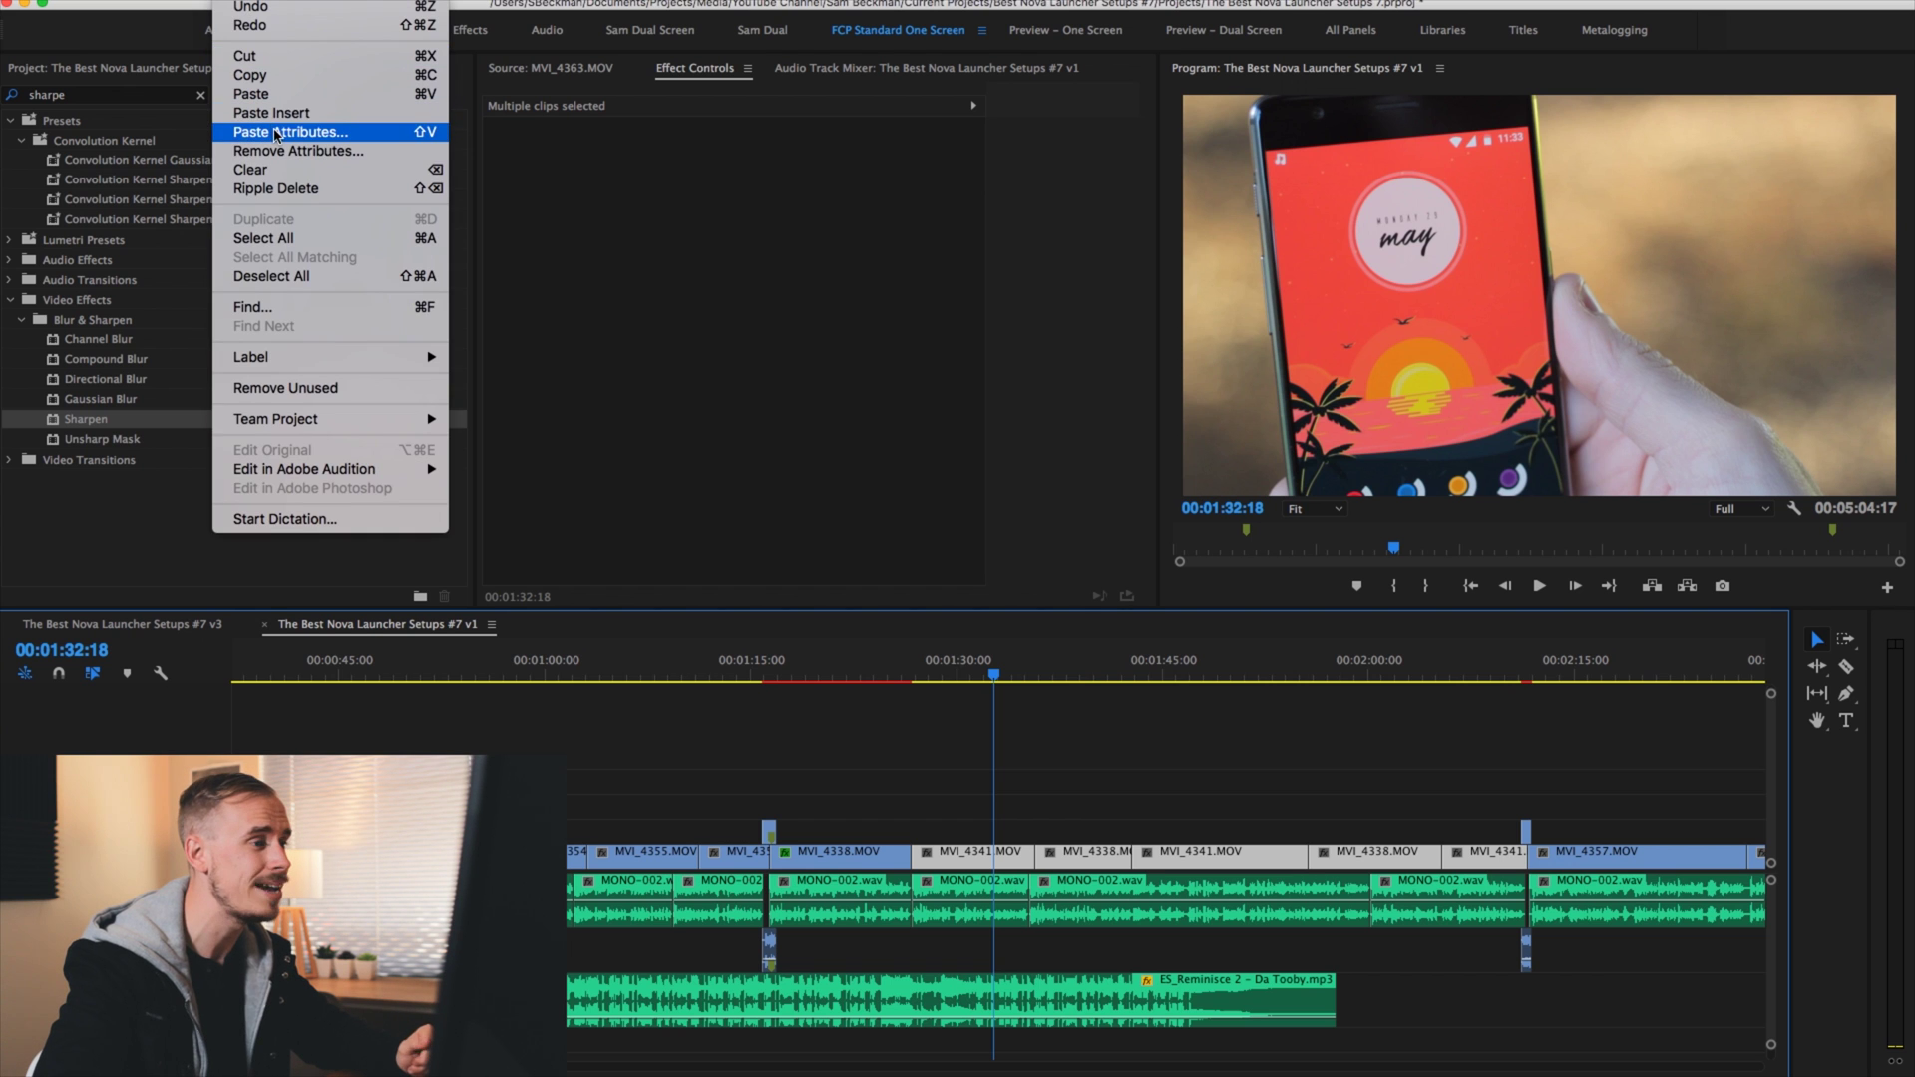
click(277, 132)
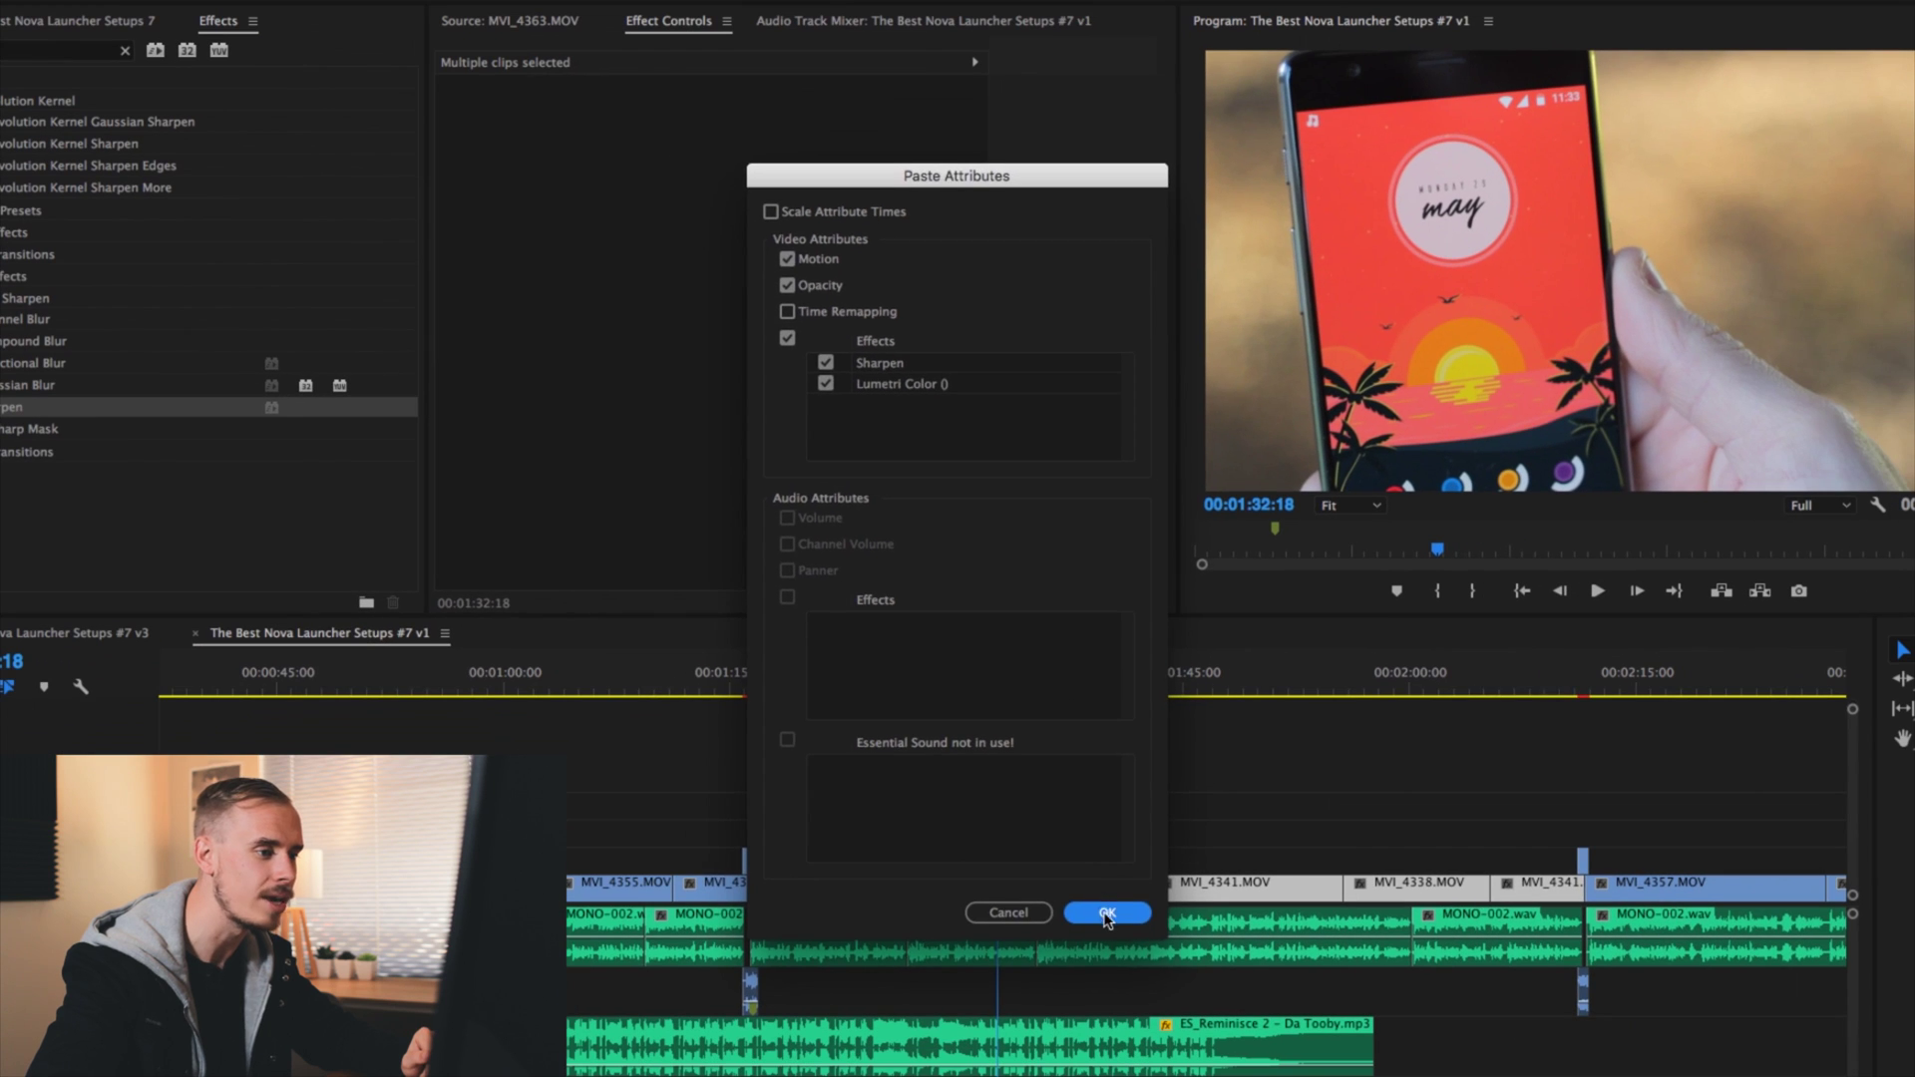
click(1162, 1048)
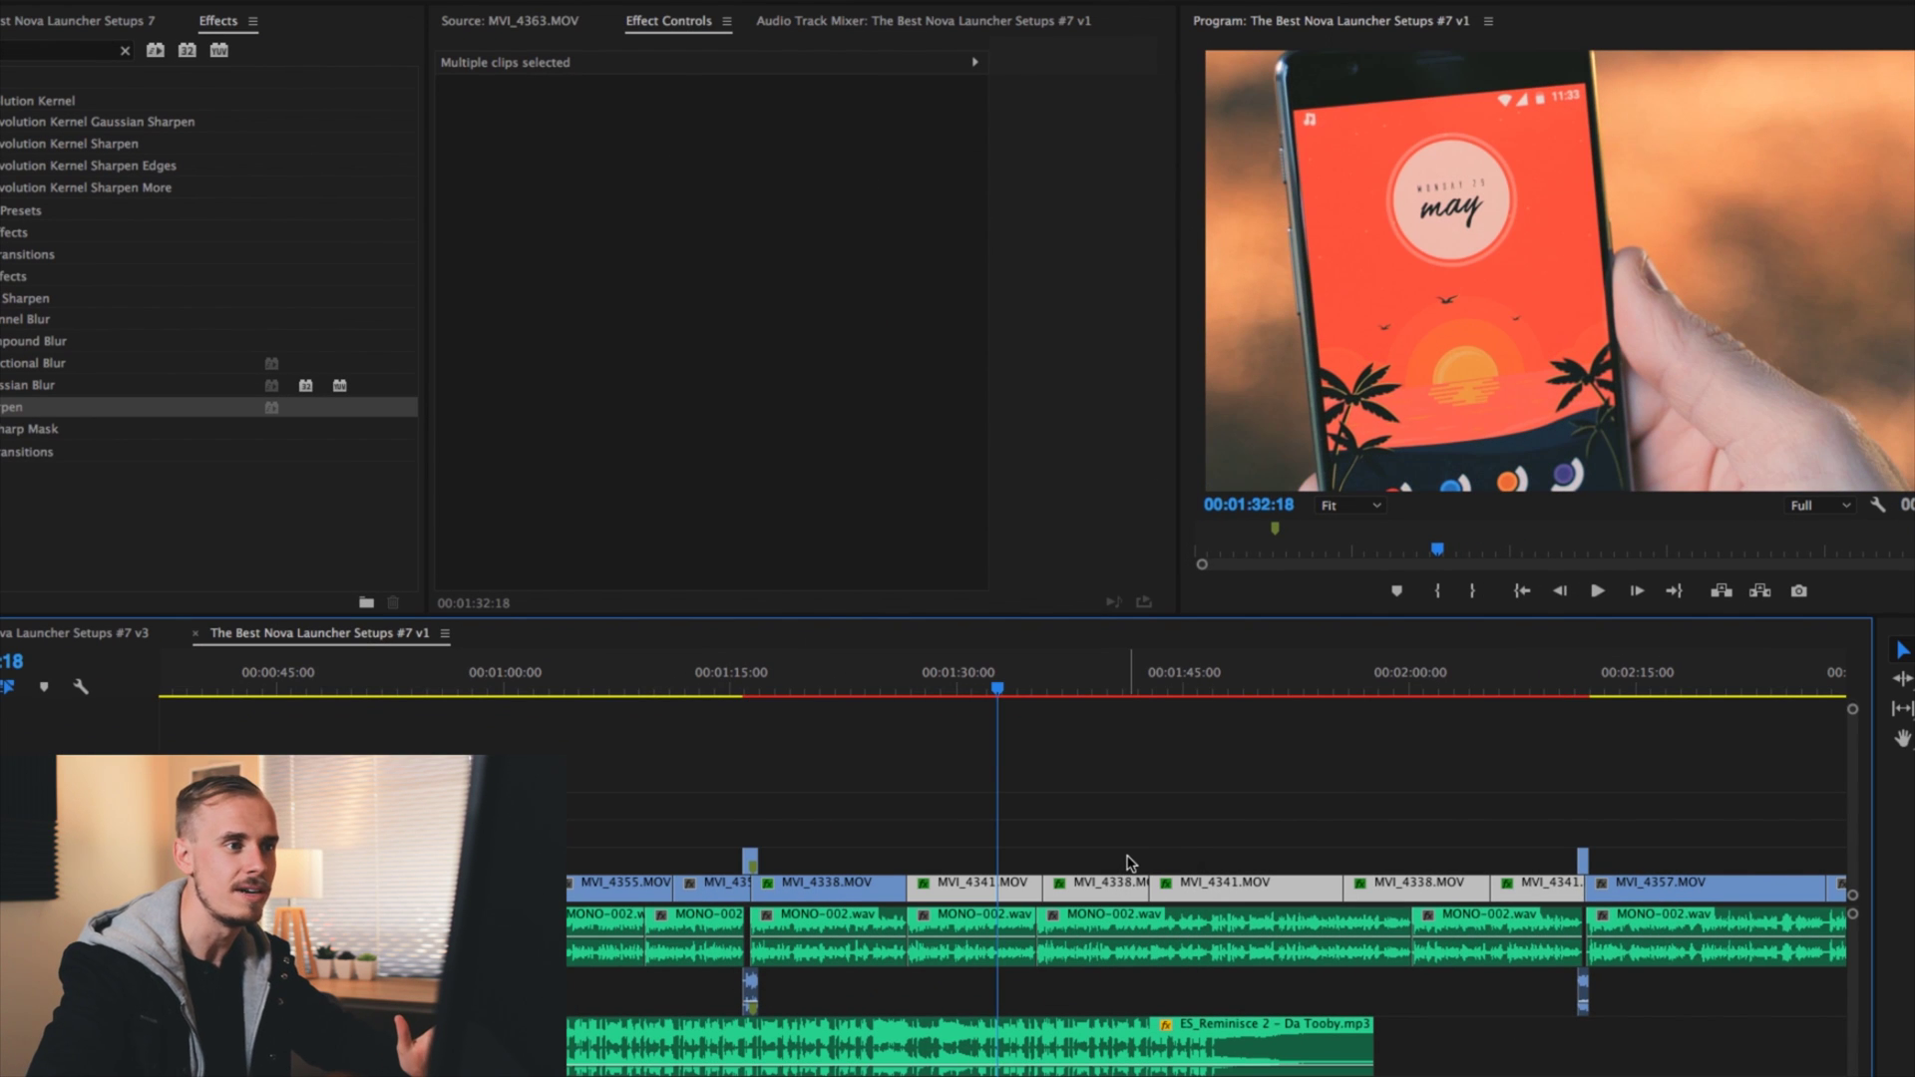
click(844, 675)
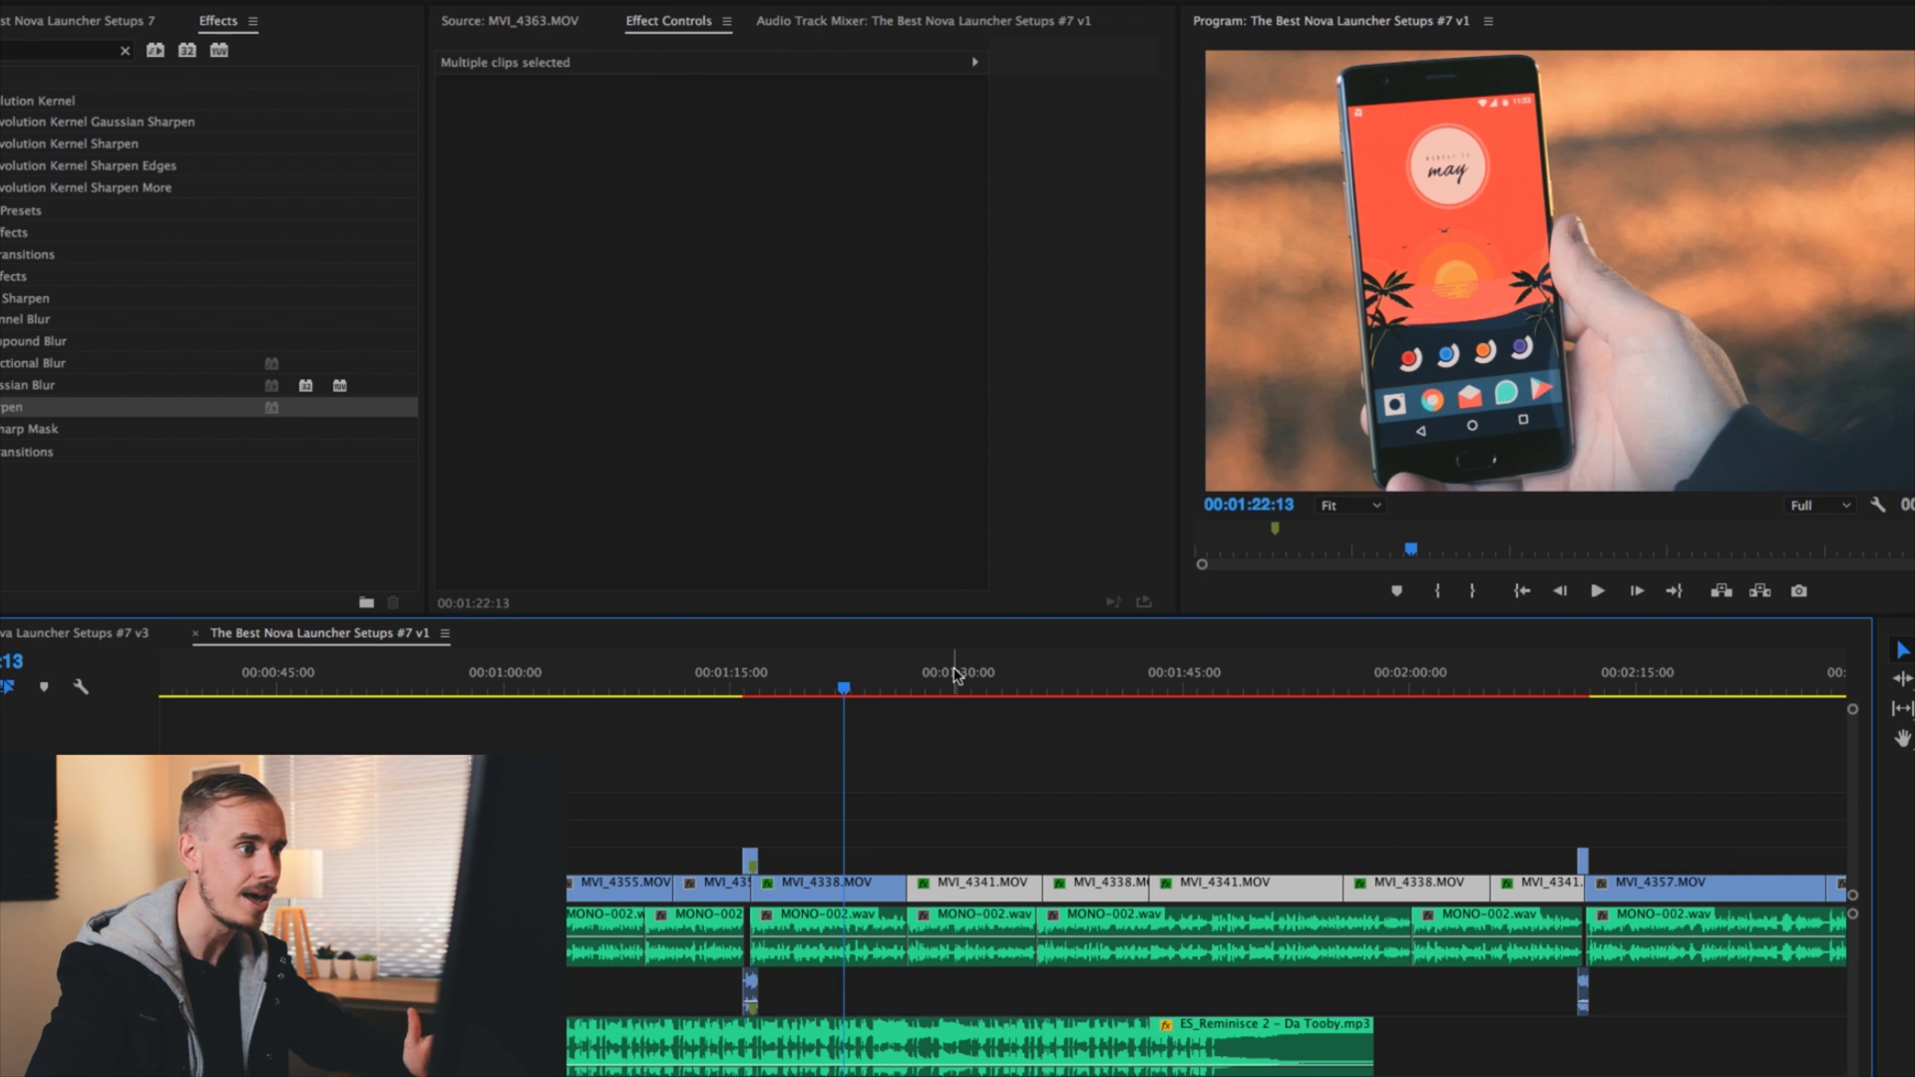
click(955, 674)
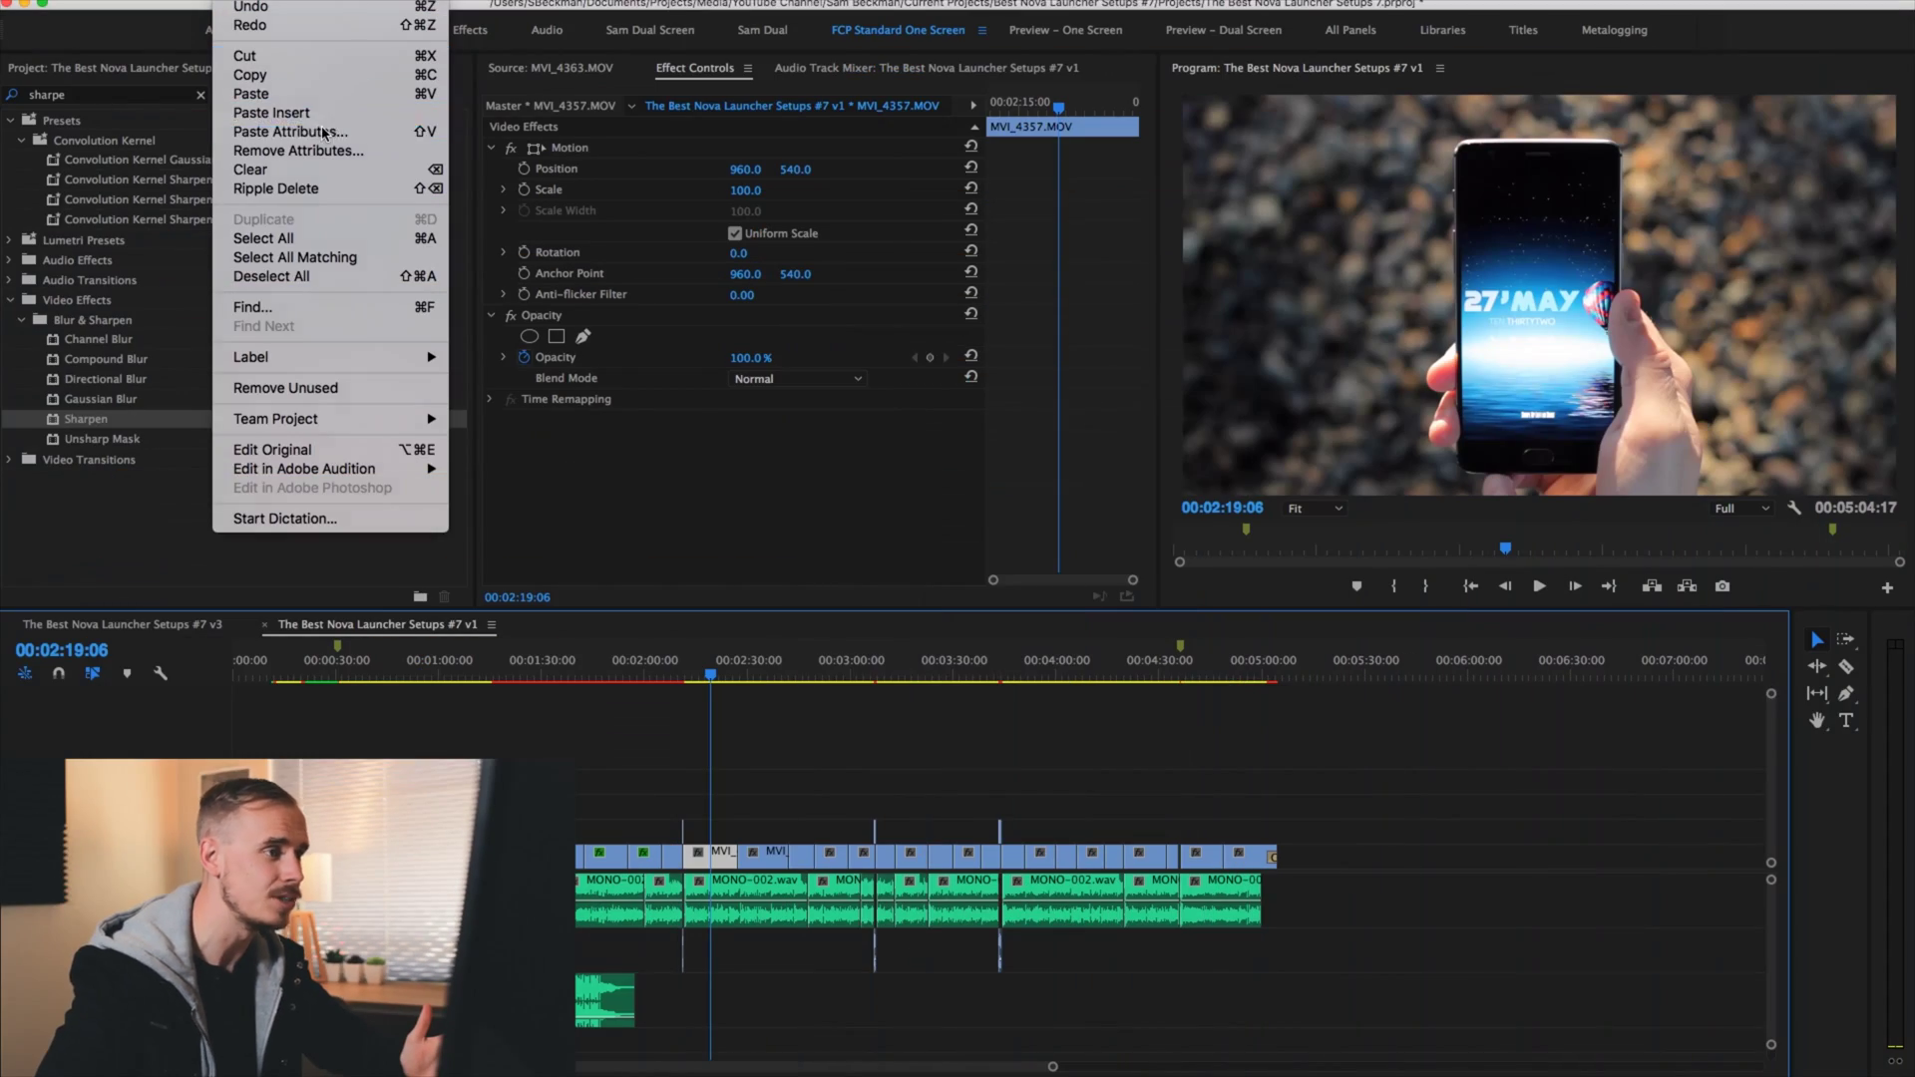
Paste the same attributes onto MVI_4357.MOV, set its Lumetri Temperature to 22.2 and Tint to 12.6, and close the Lumetri Color window
click(299, 133)
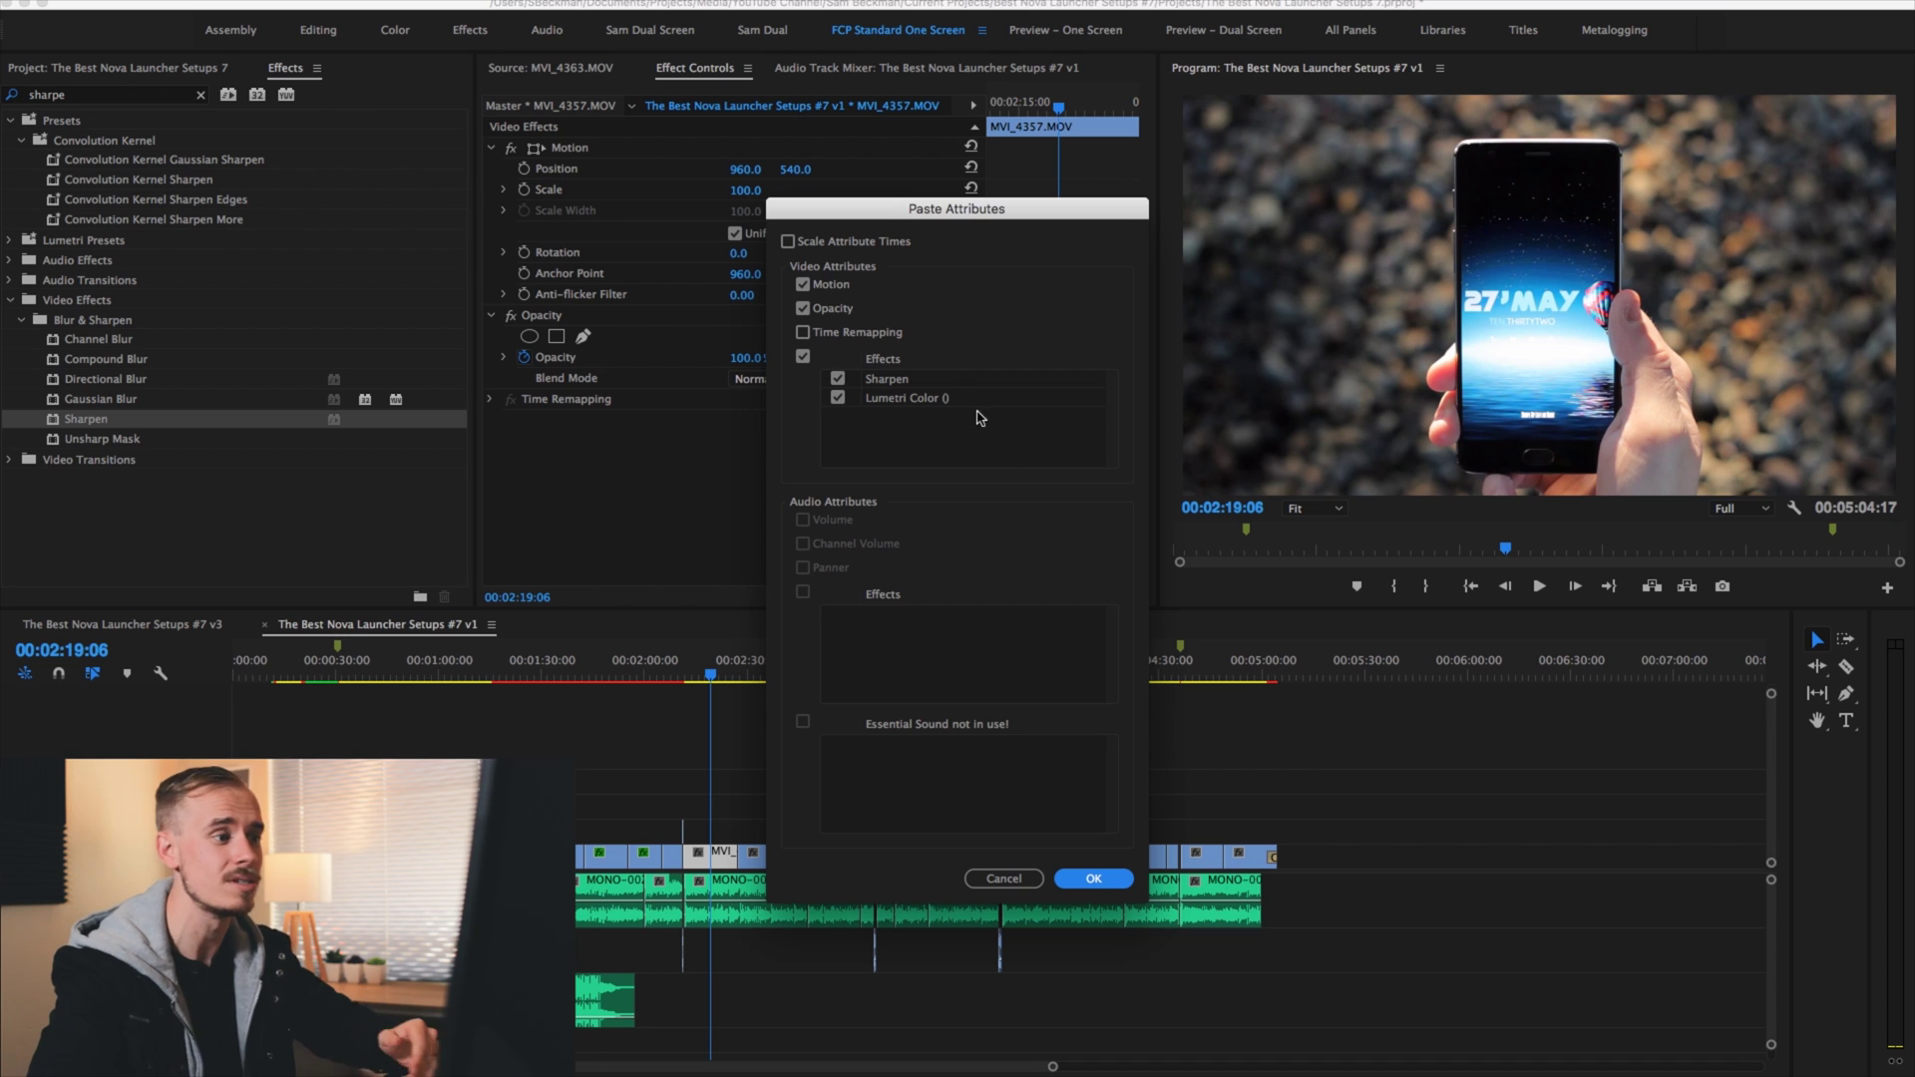
click(1093, 879)
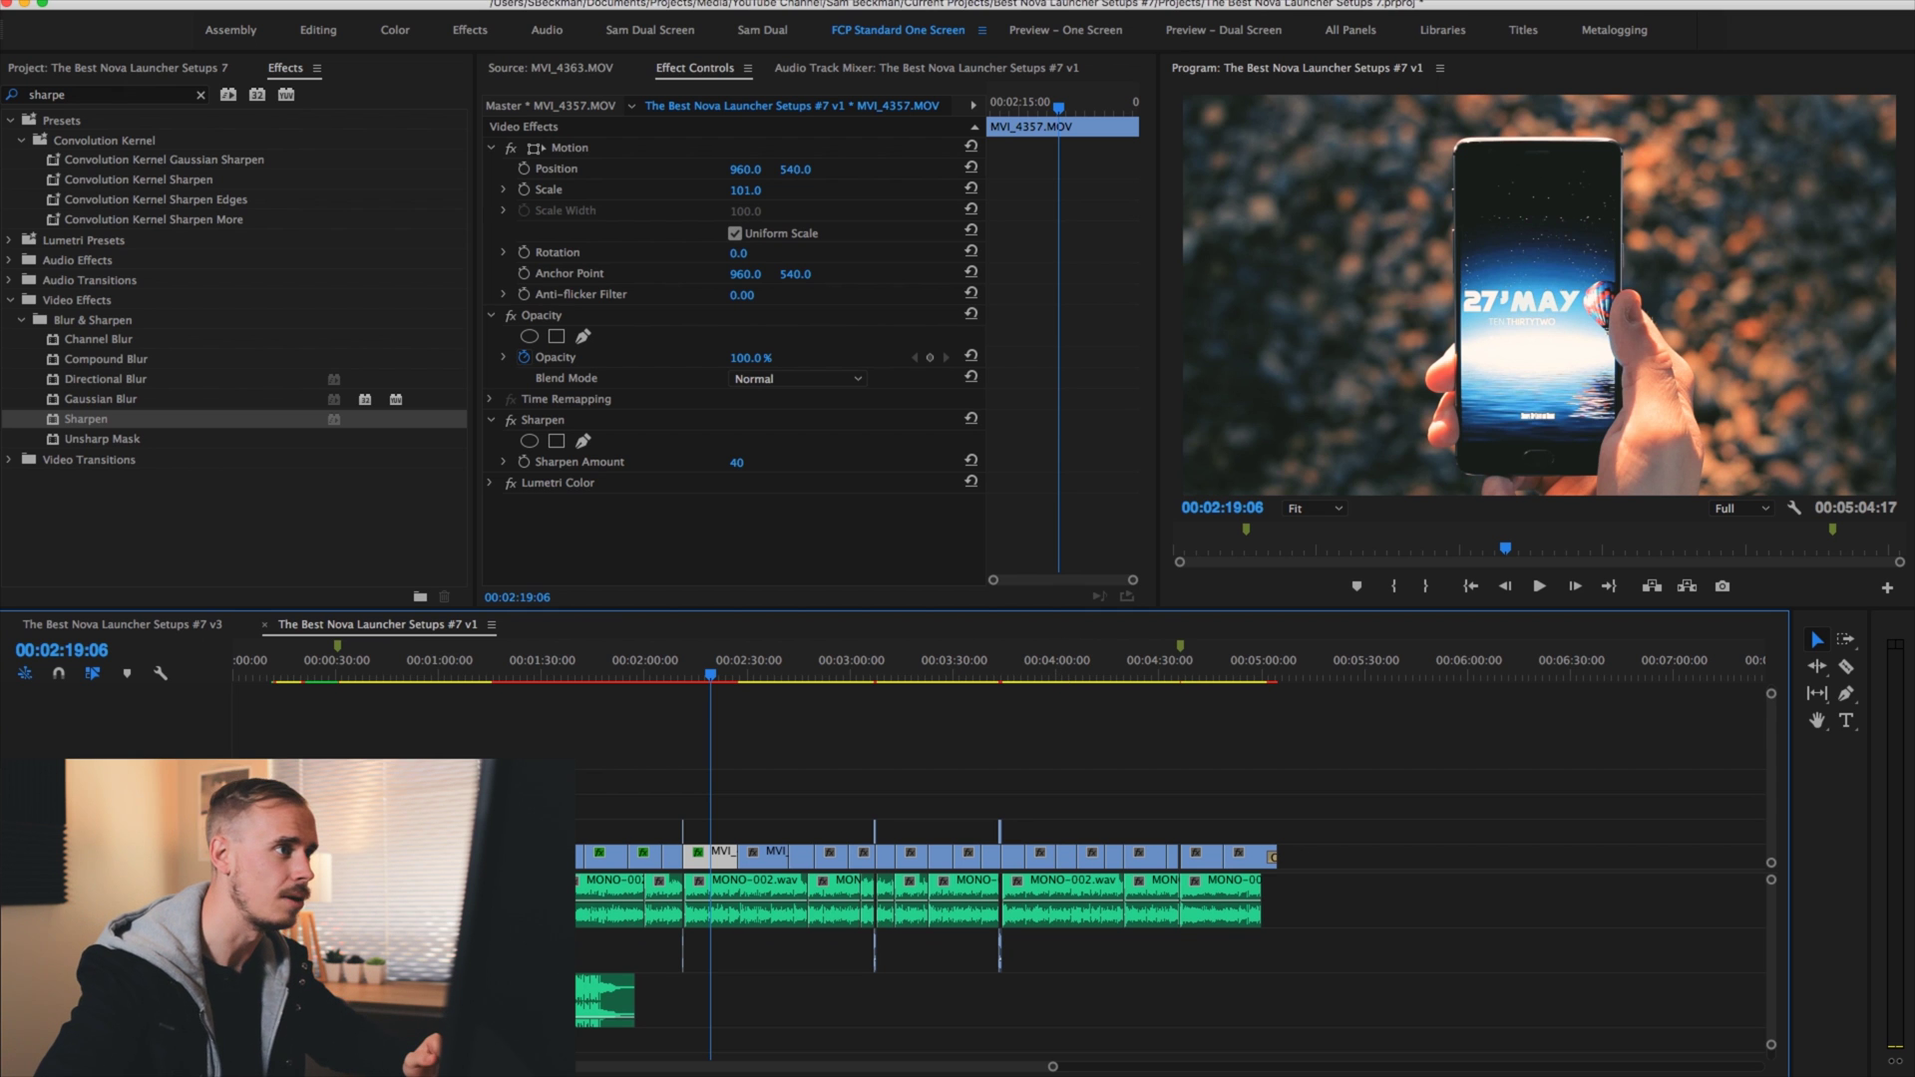
click(543, 1)
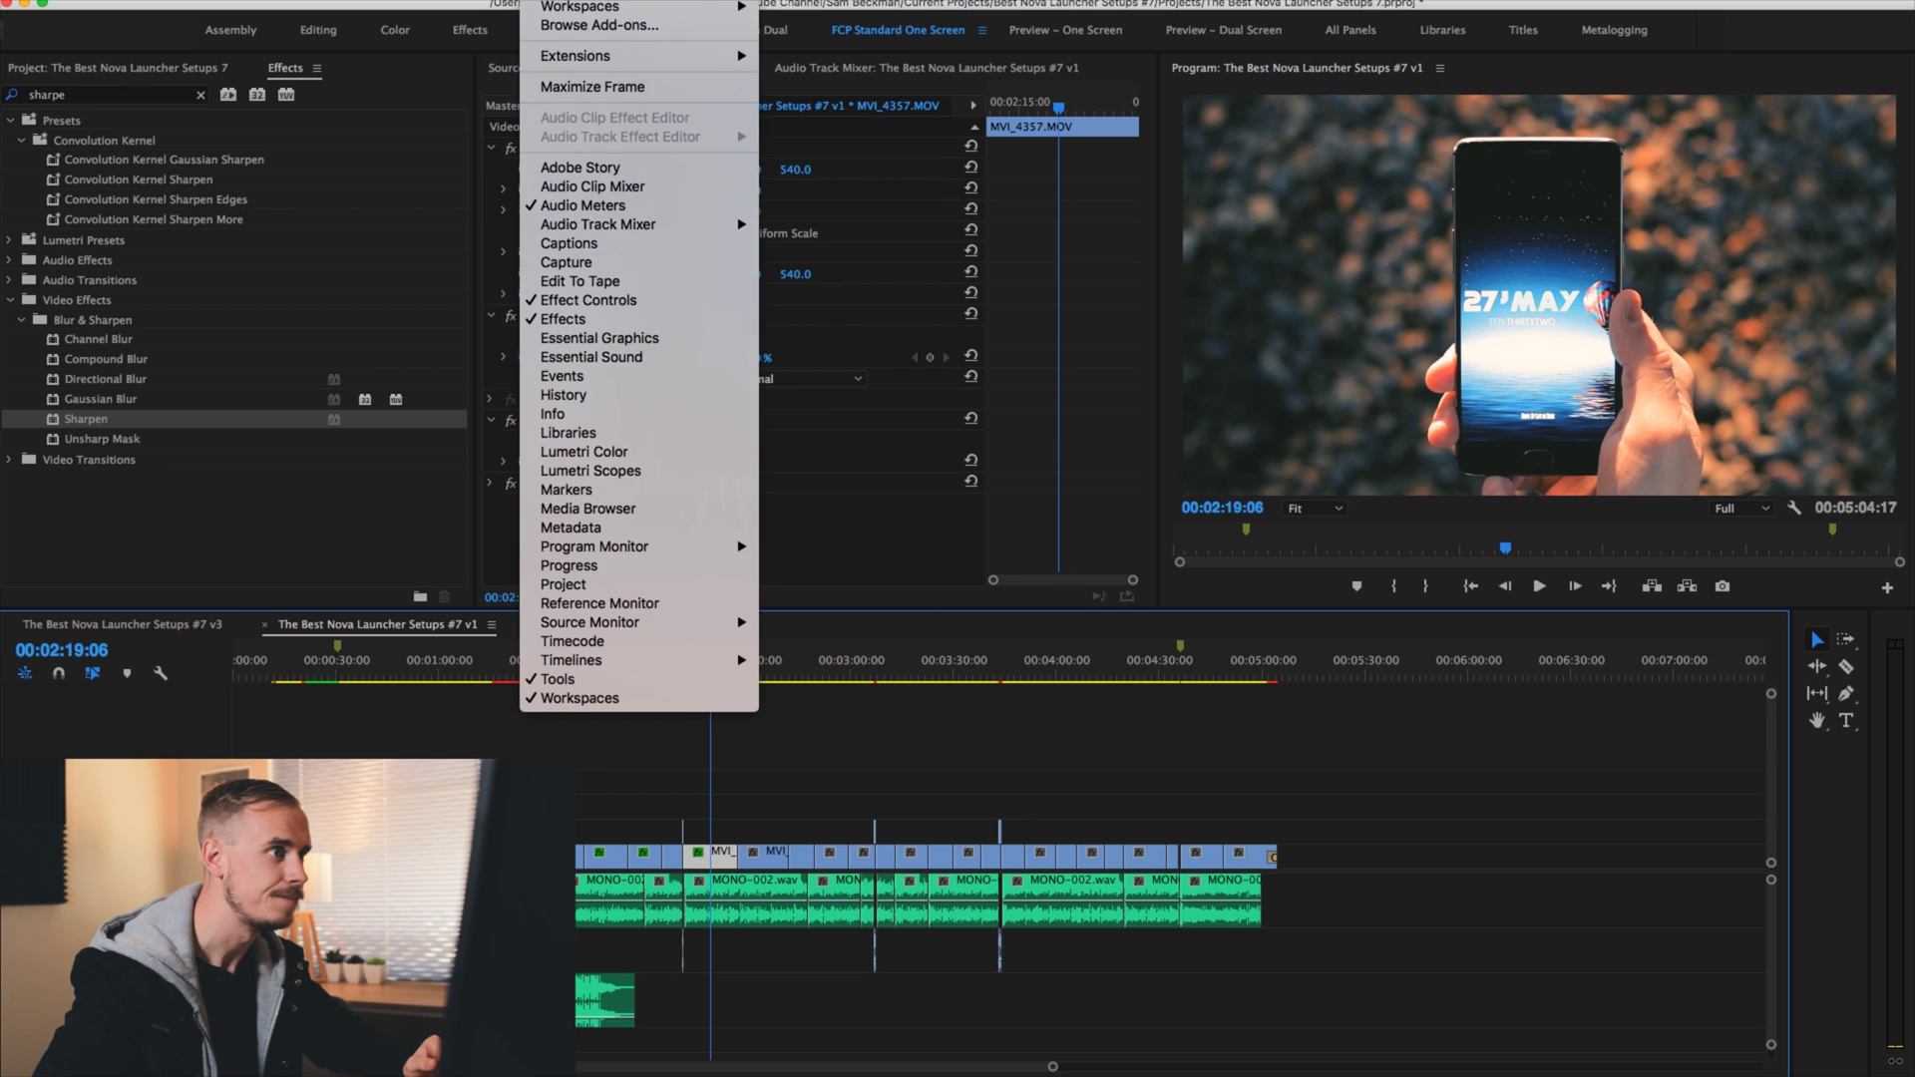
click(589, 452)
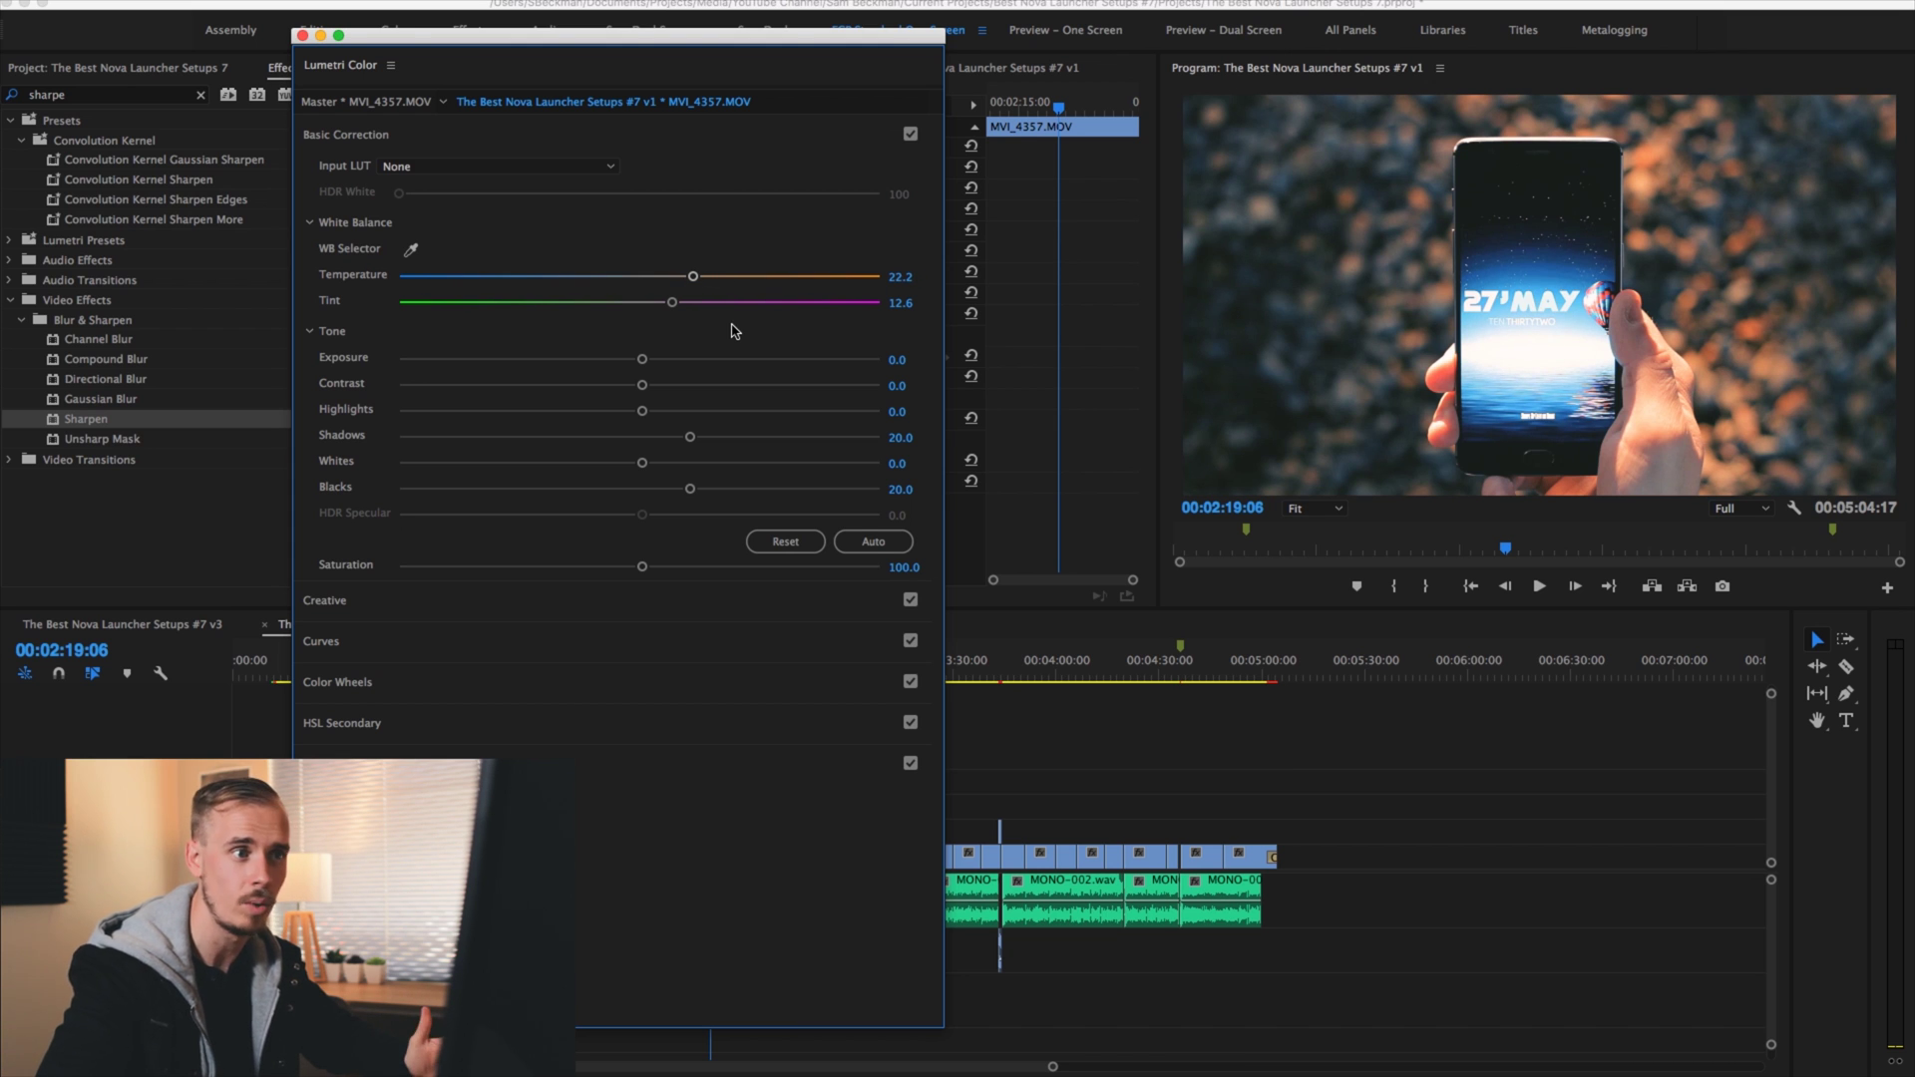
click(302, 37)
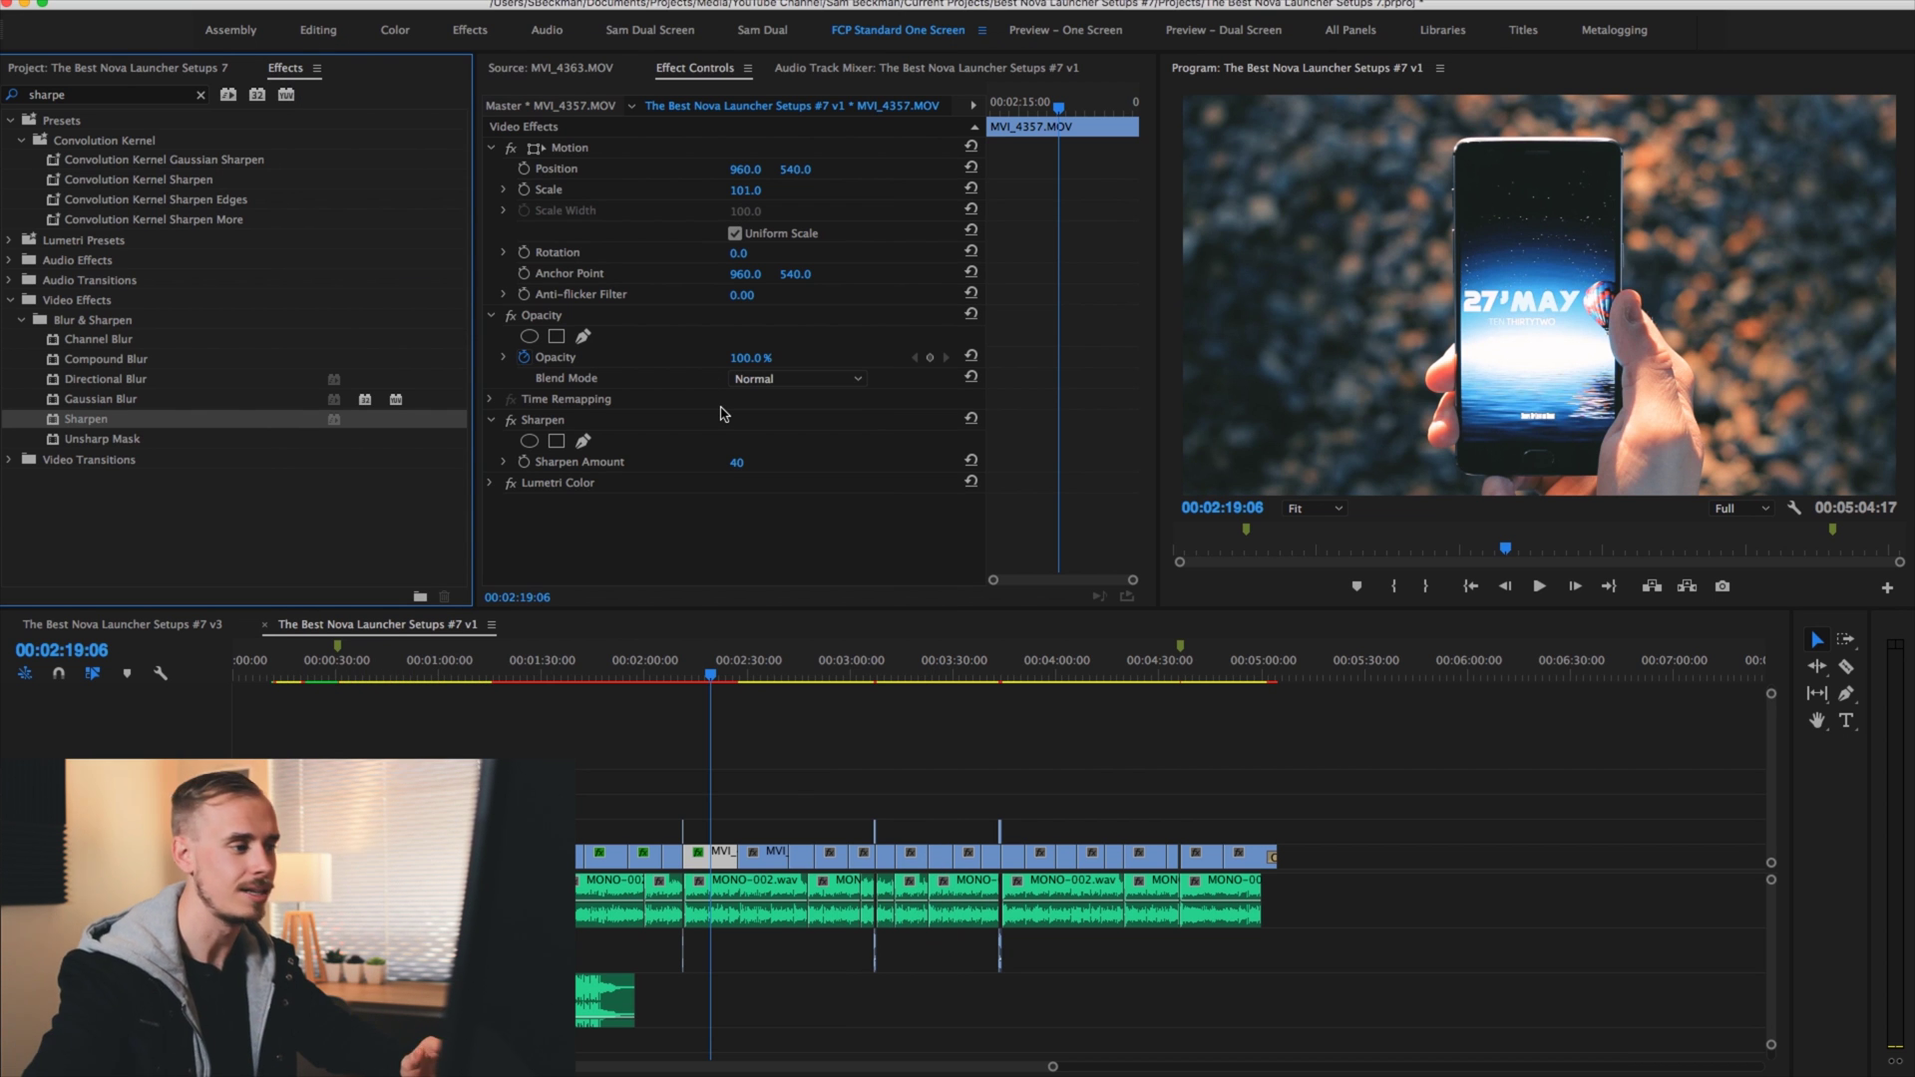